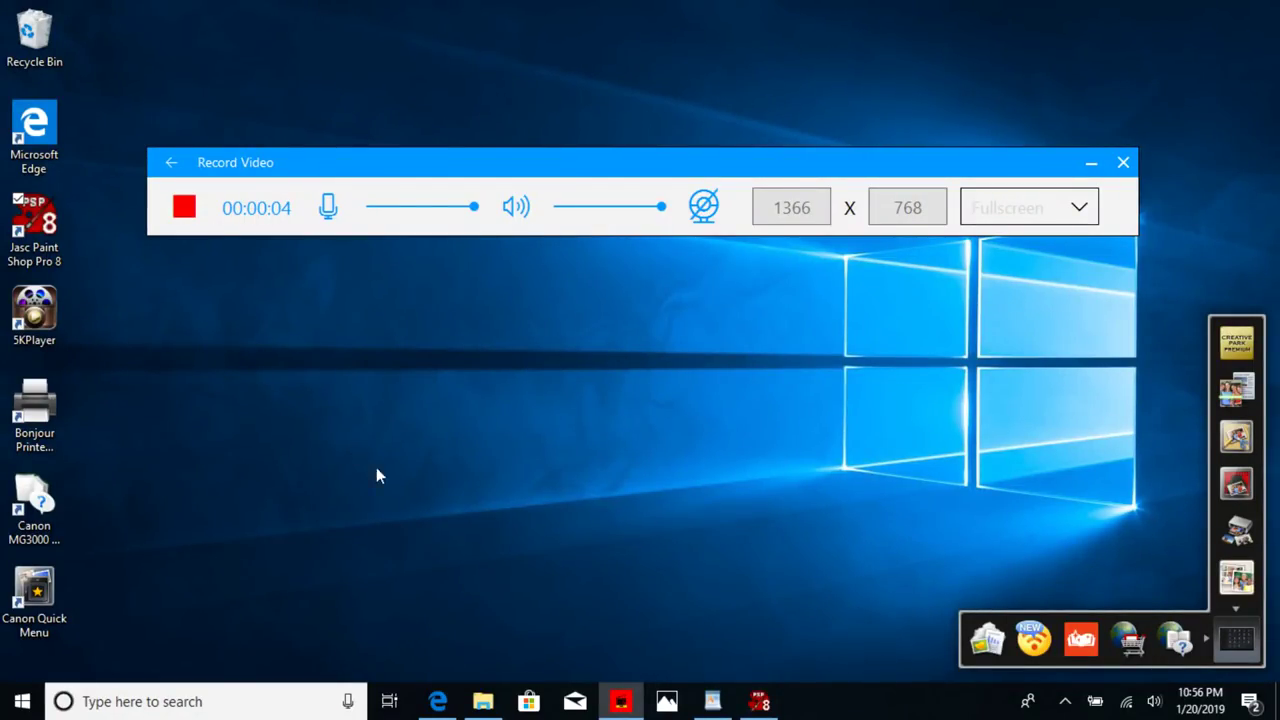
- Switch to Microsoft Edge and open oldversion.com in a new tab
click(443, 702)
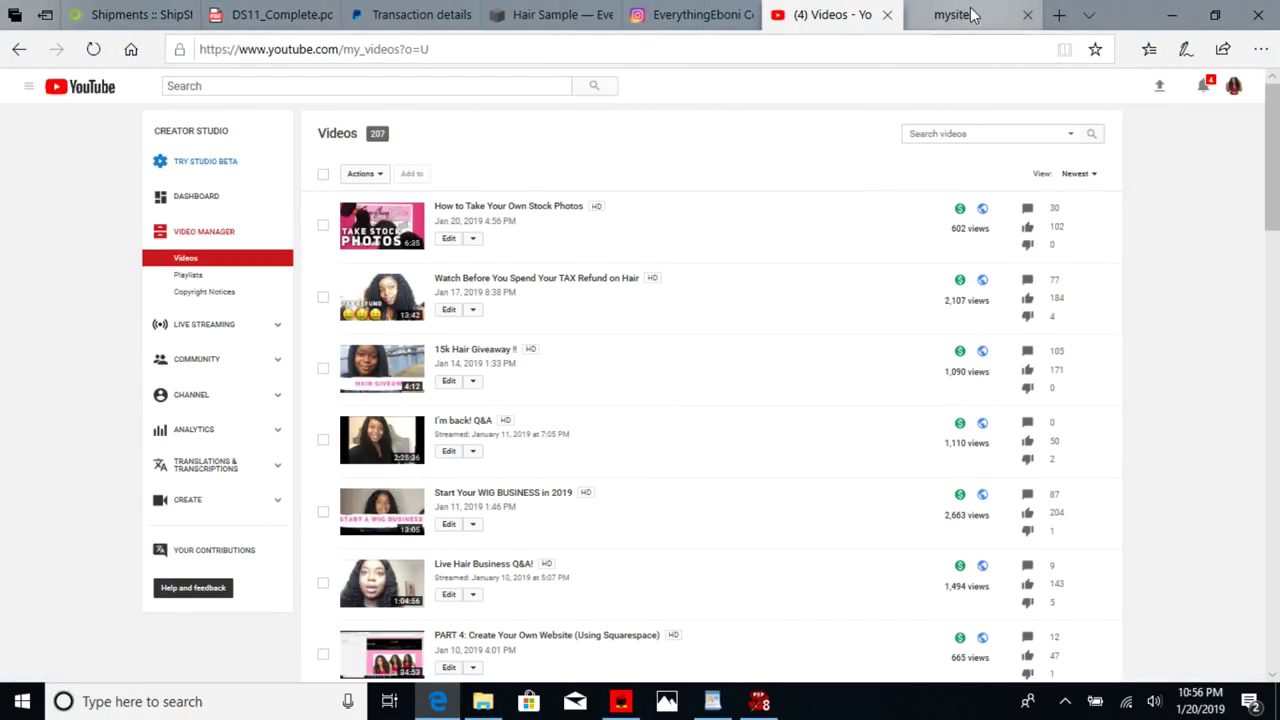
mouse_move(951, 13)
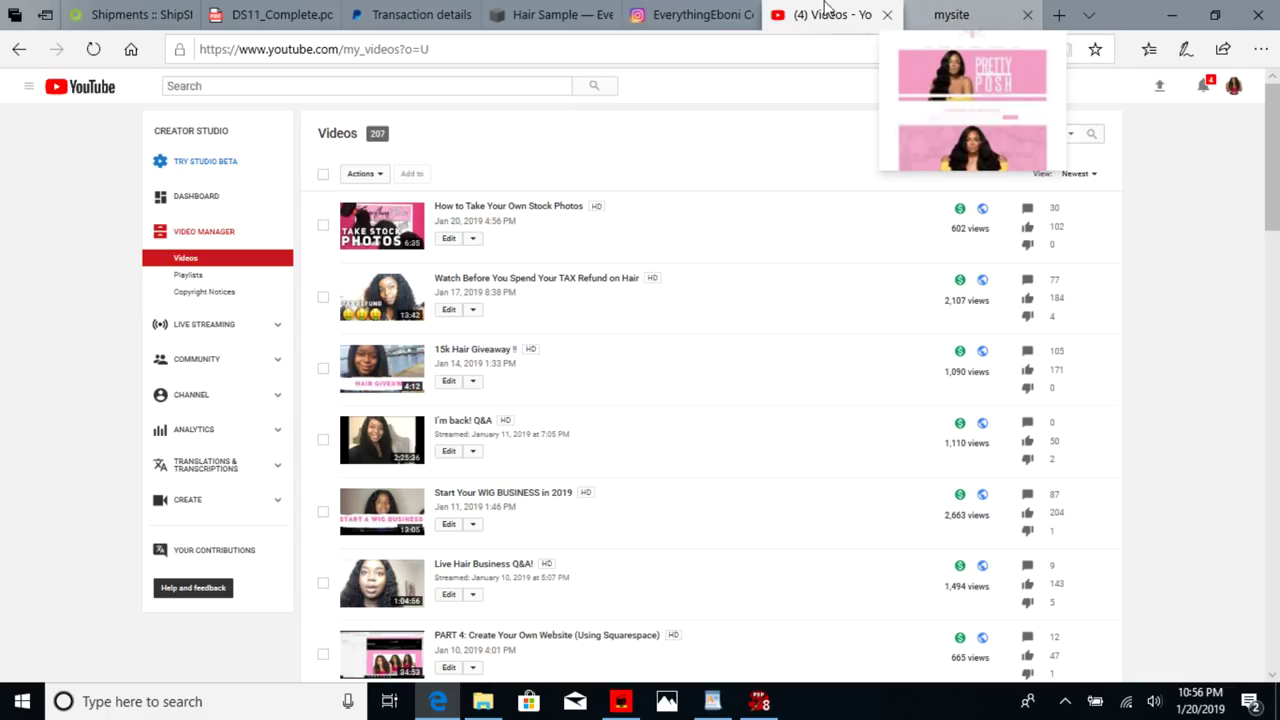
click(1059, 17)
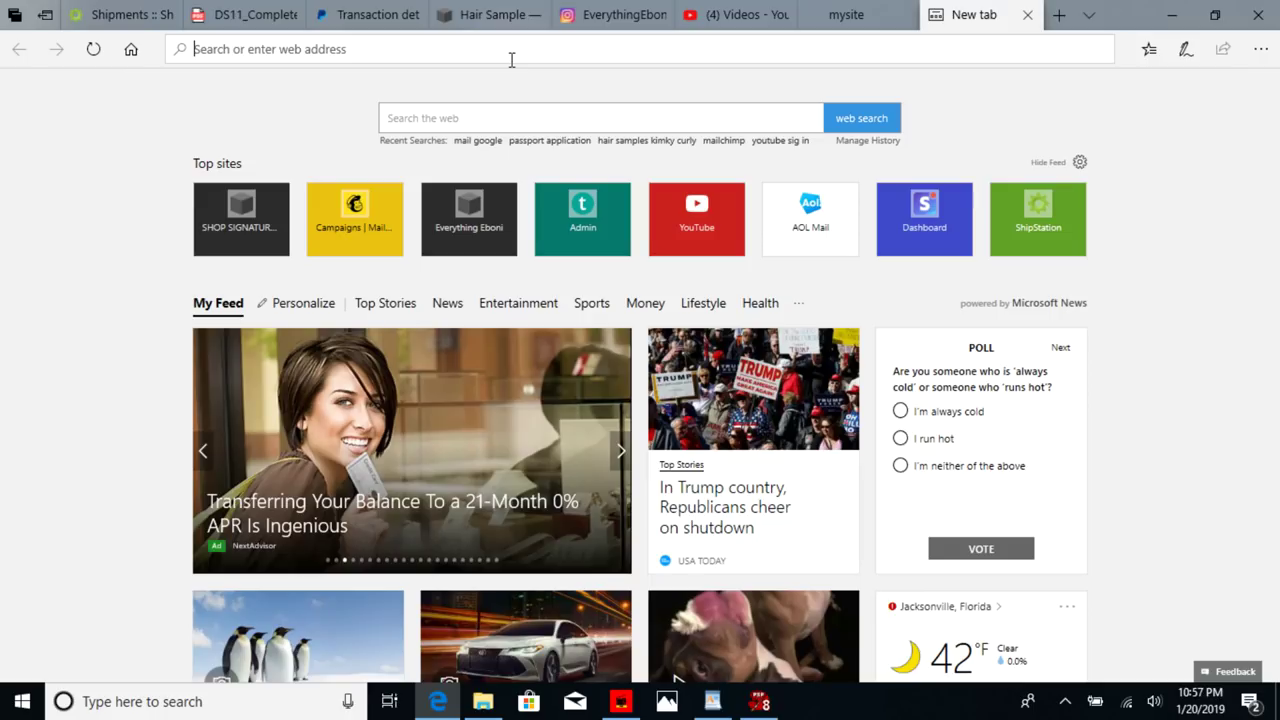
click(760, 703)
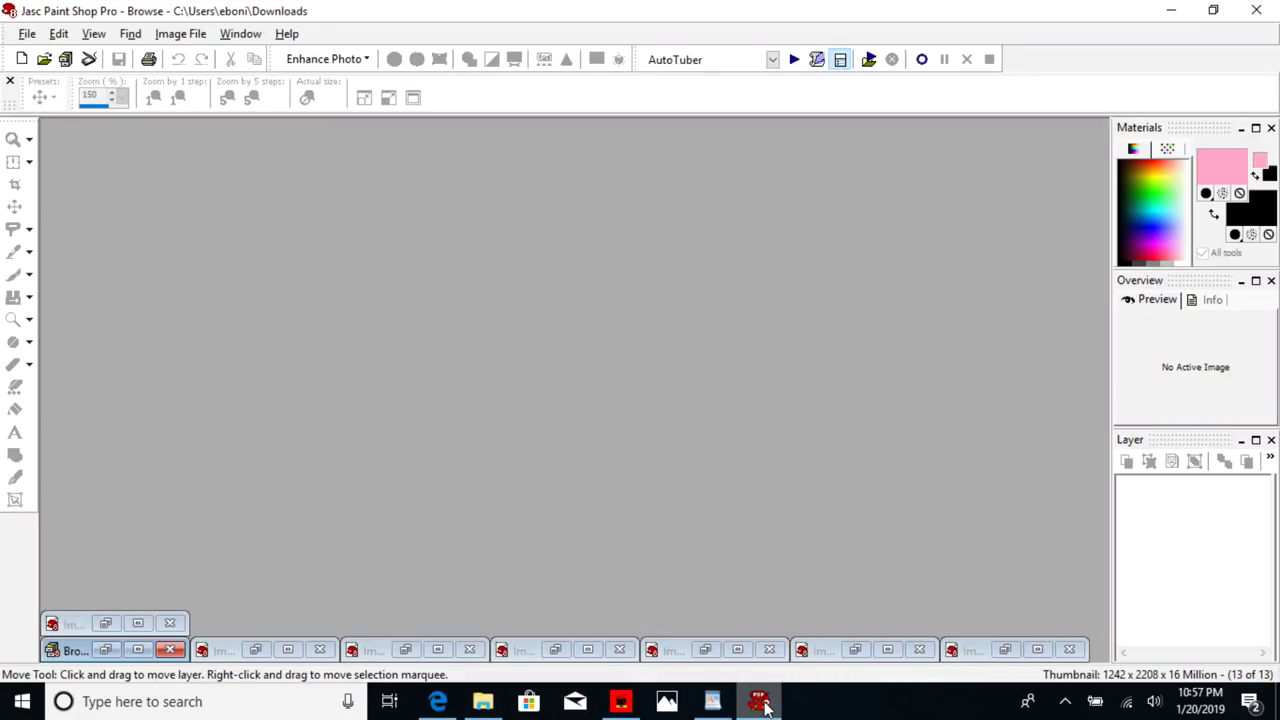
click(760, 703)
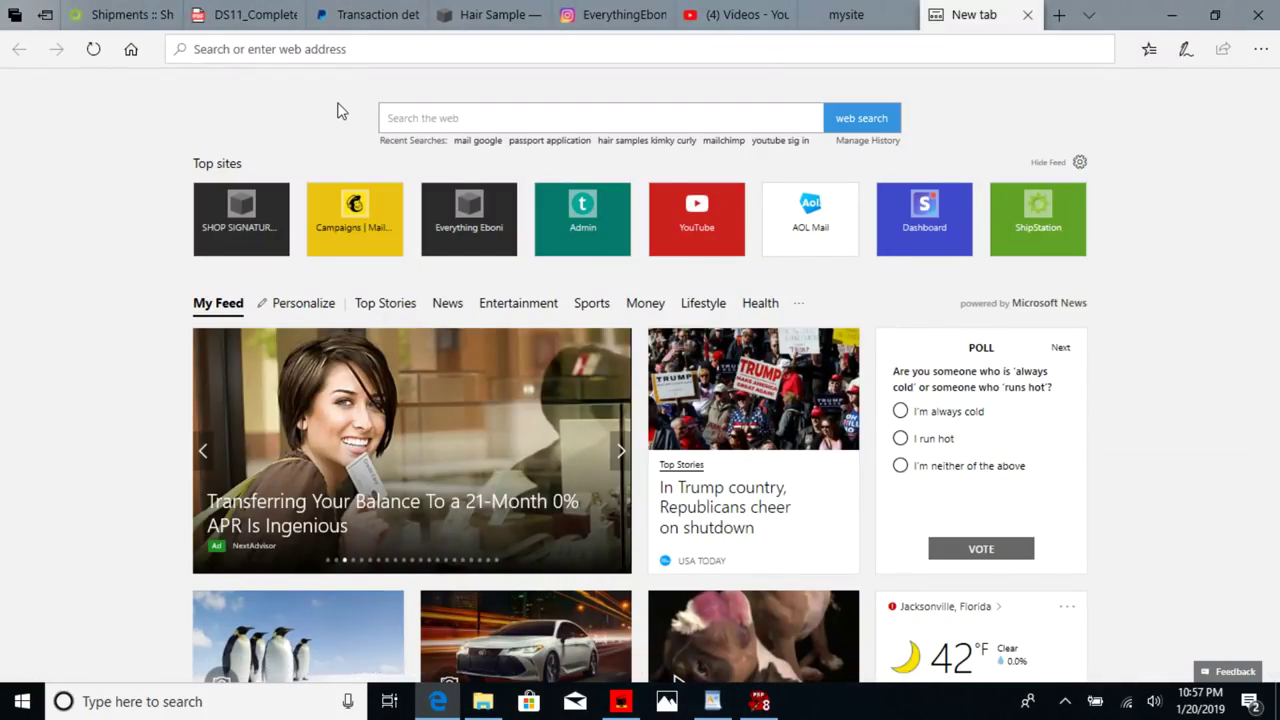
text(old)
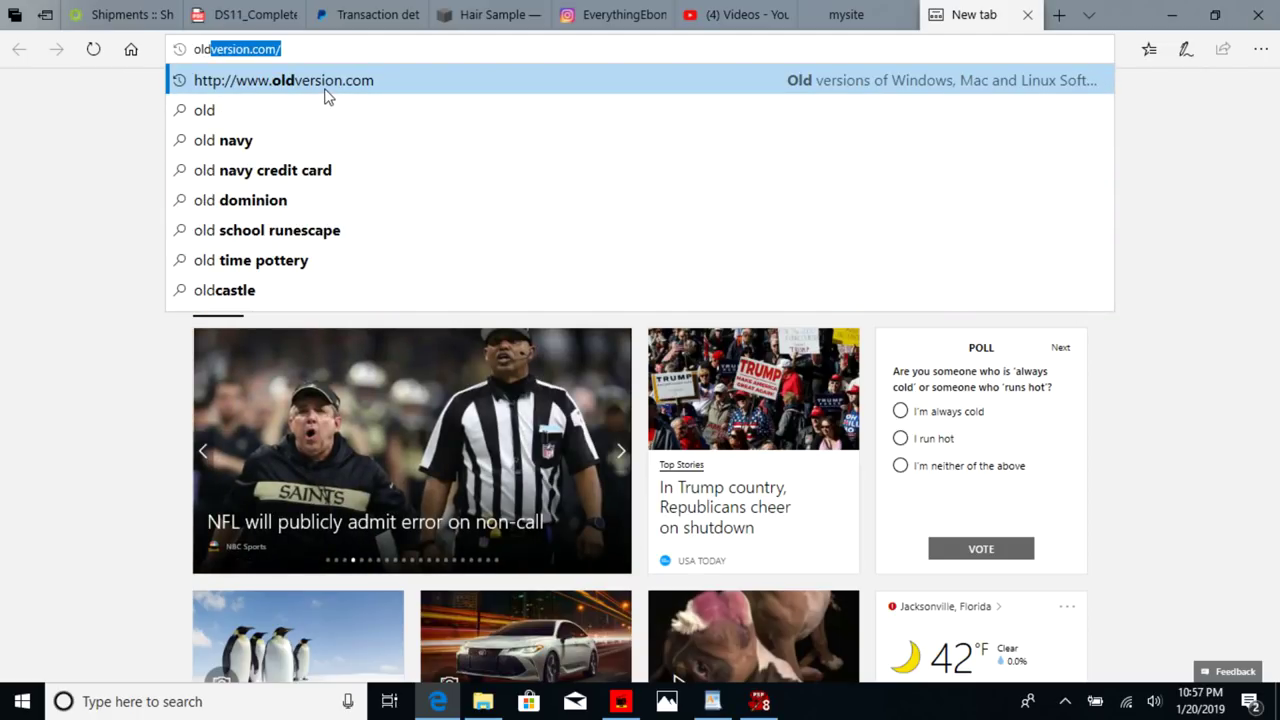
click(325, 88)
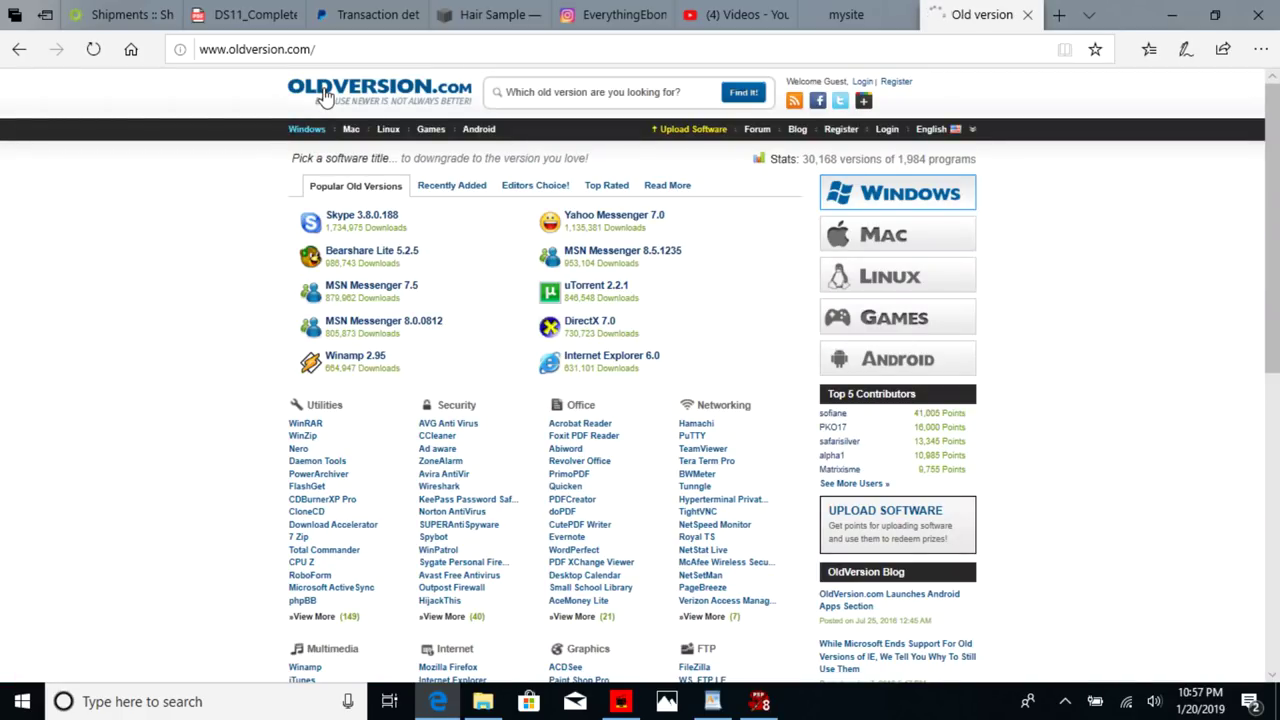
- Find Paint Shop Pro among the graphics programs and open the download page for version 8.0
scroll(325, 95, down, 2)
scroll(325, 95, down, 2)
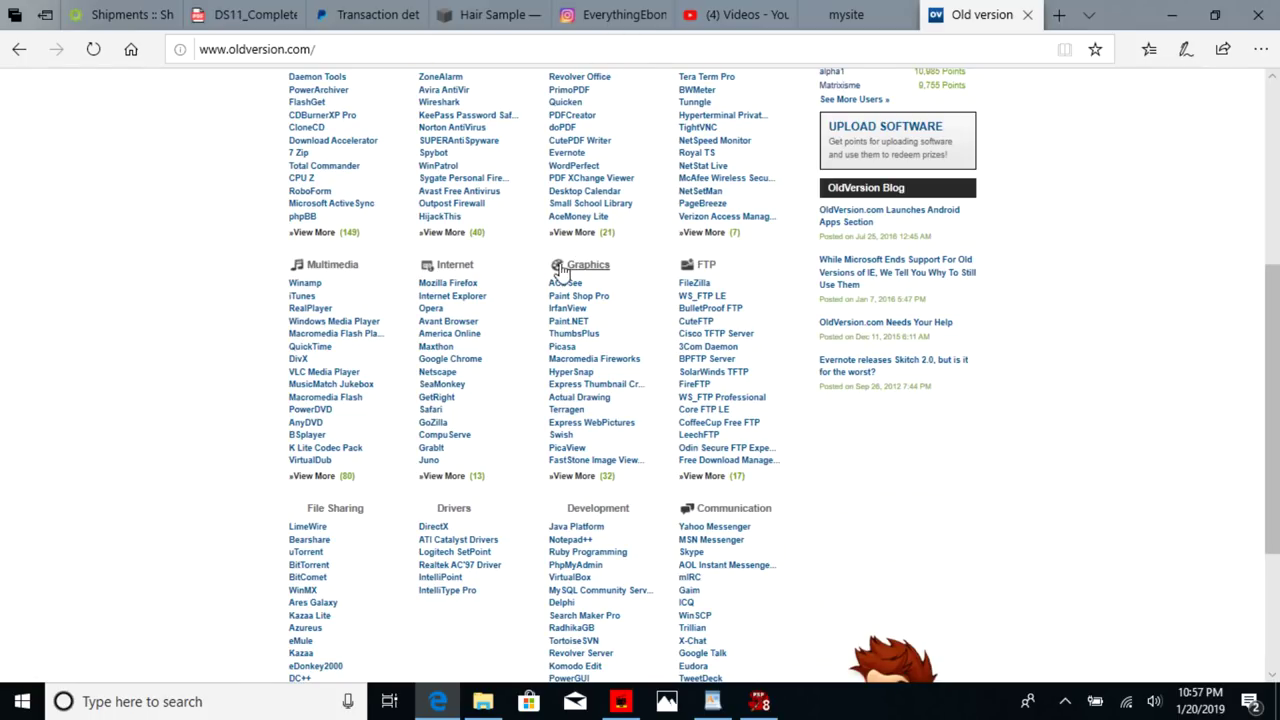
click(570, 298)
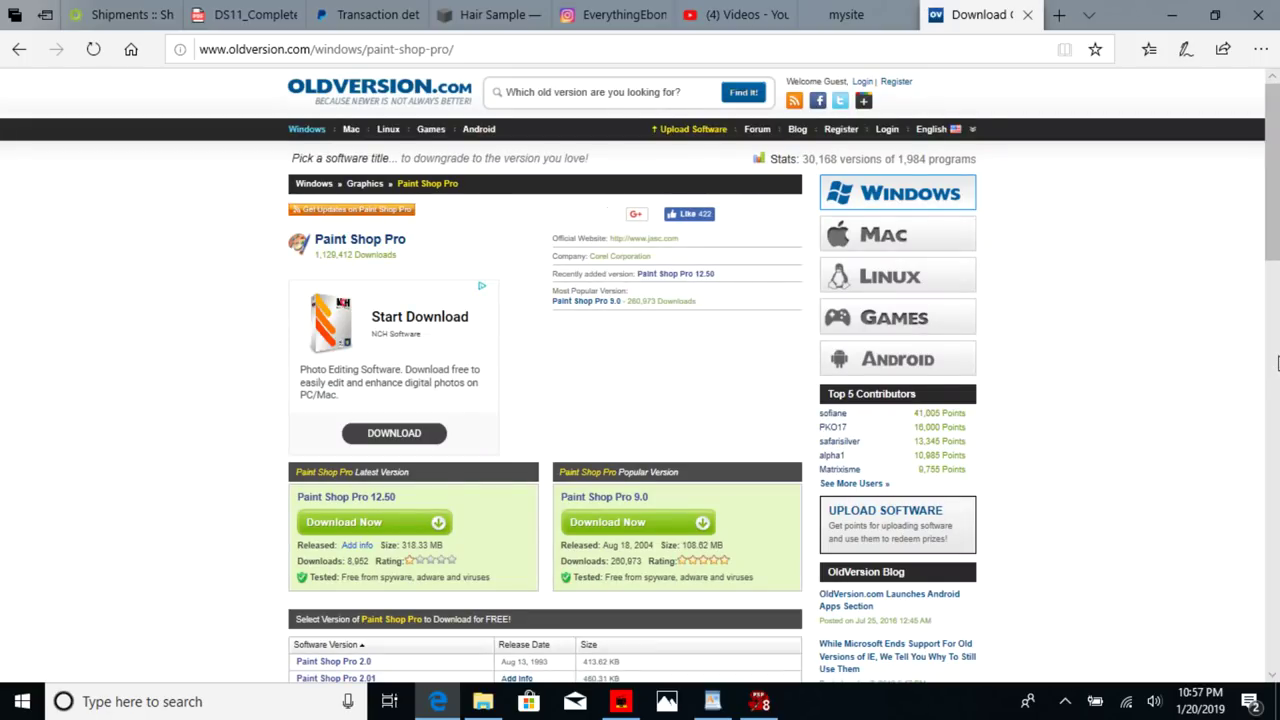
drag(1275, 197, 1273, 360)
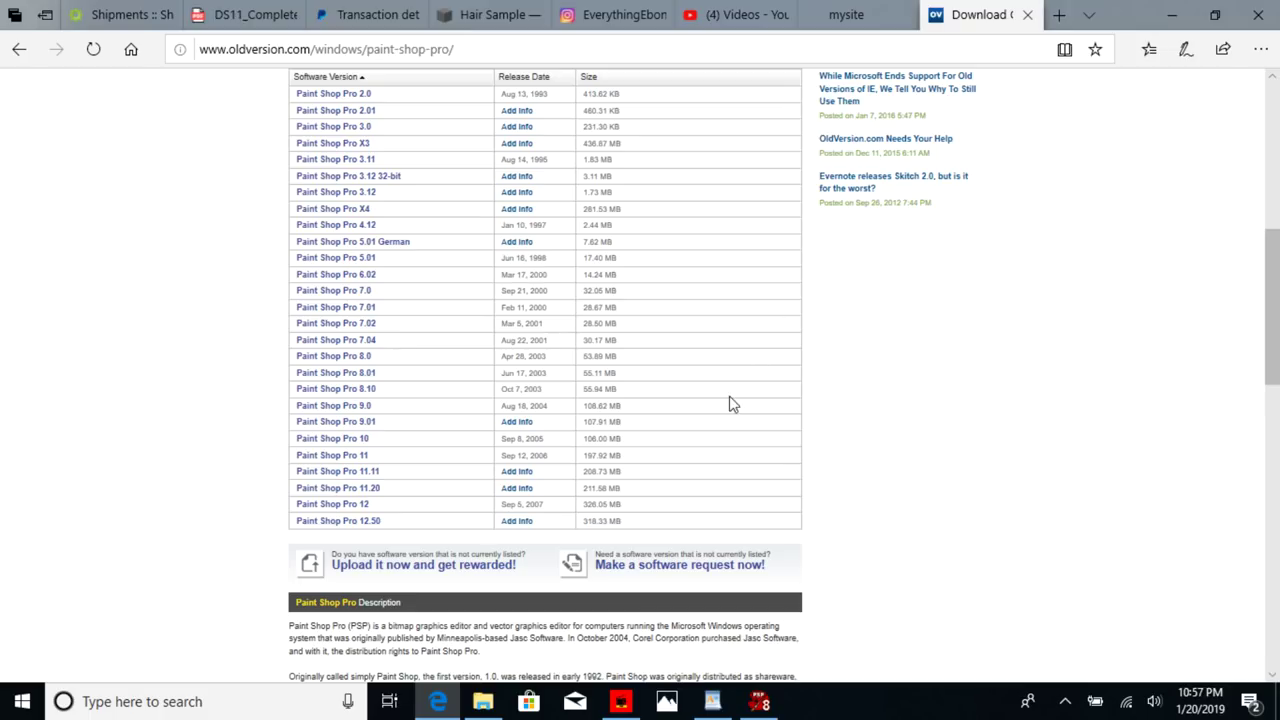
click(362, 362)
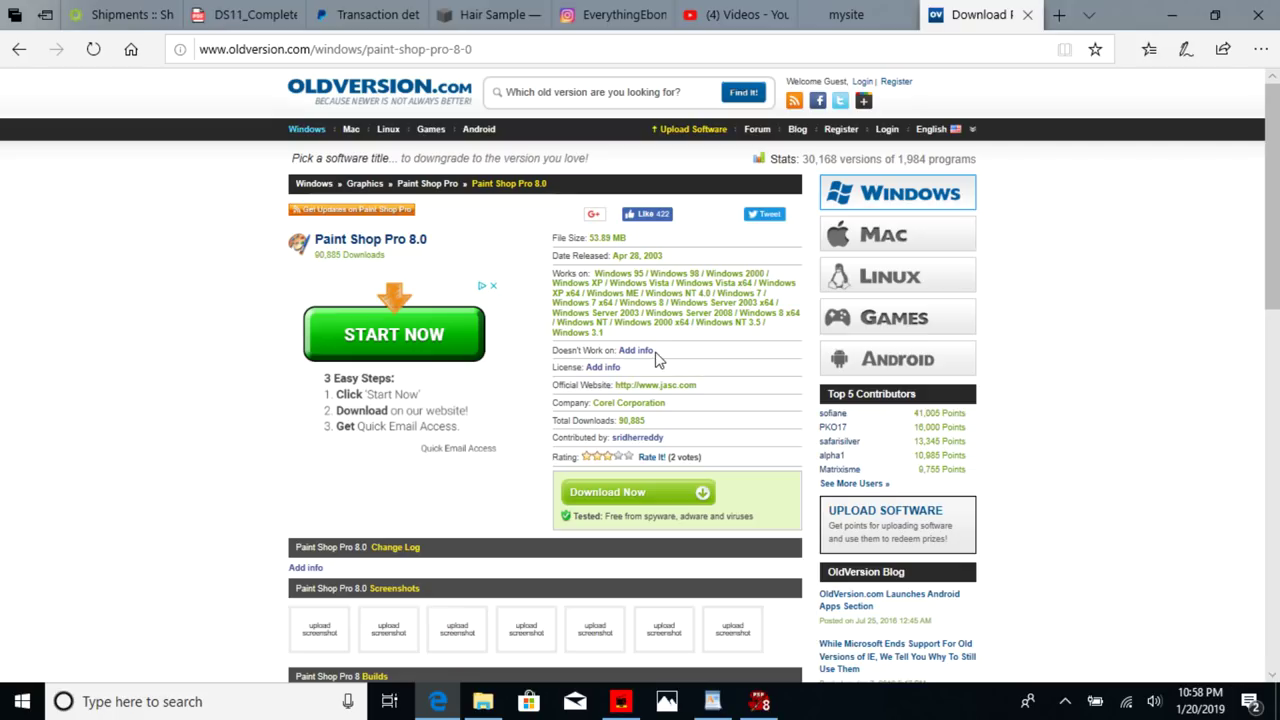
- Go to dafont.com in the current tab
click(616, 54)
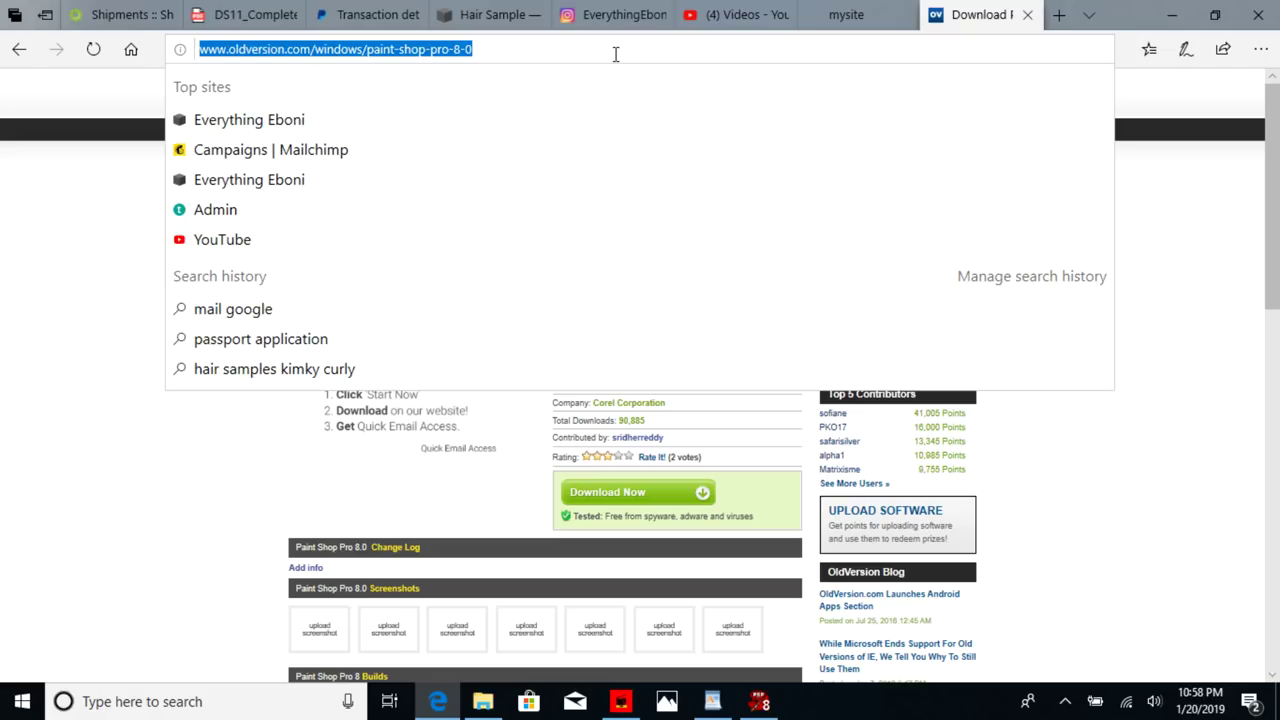
text(dafont)
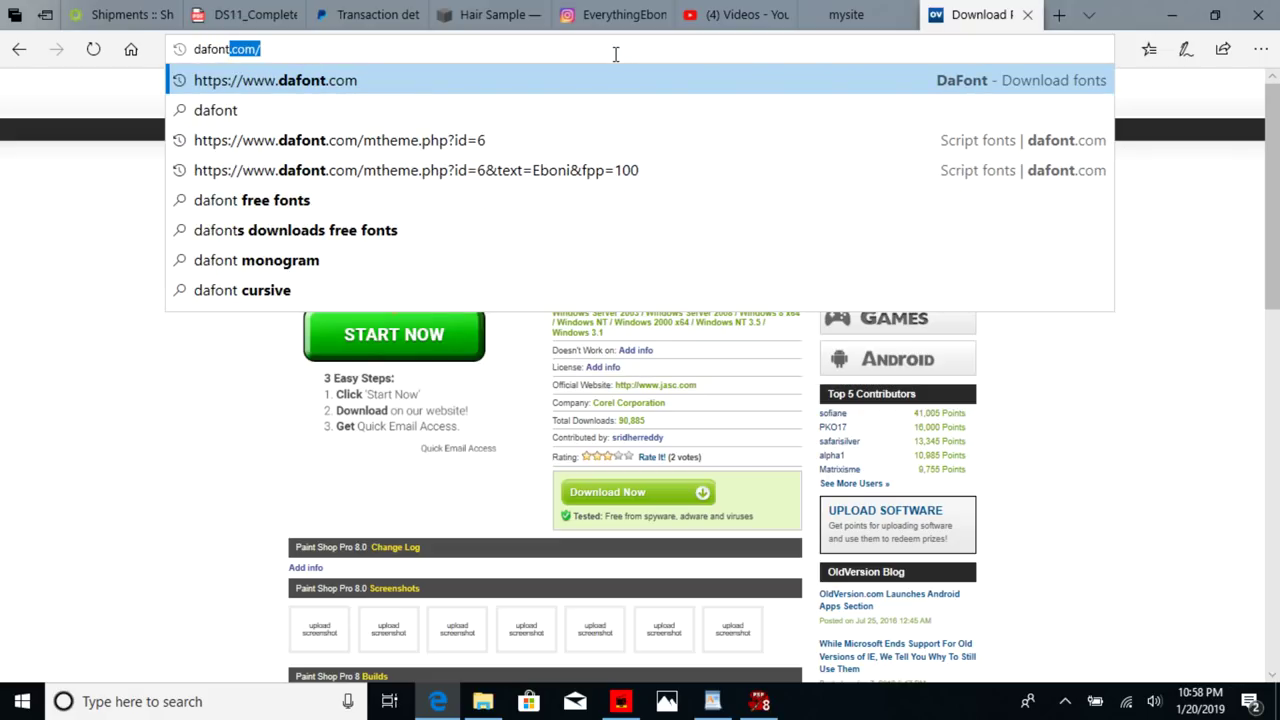
key(Return)
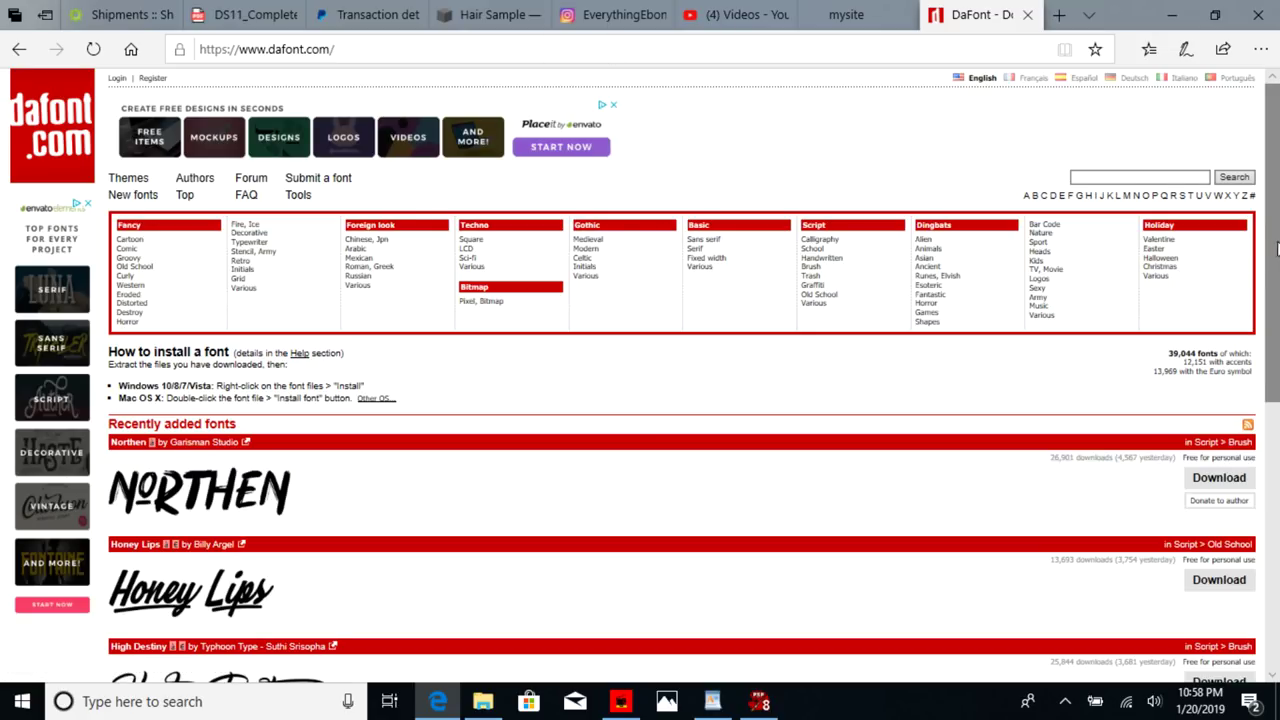
- Download the High Destiny font from the recently added fonts and show the archive in its download folder
scroll(1276, 336, down, 2)
drag(1276, 336, 1277, 402)
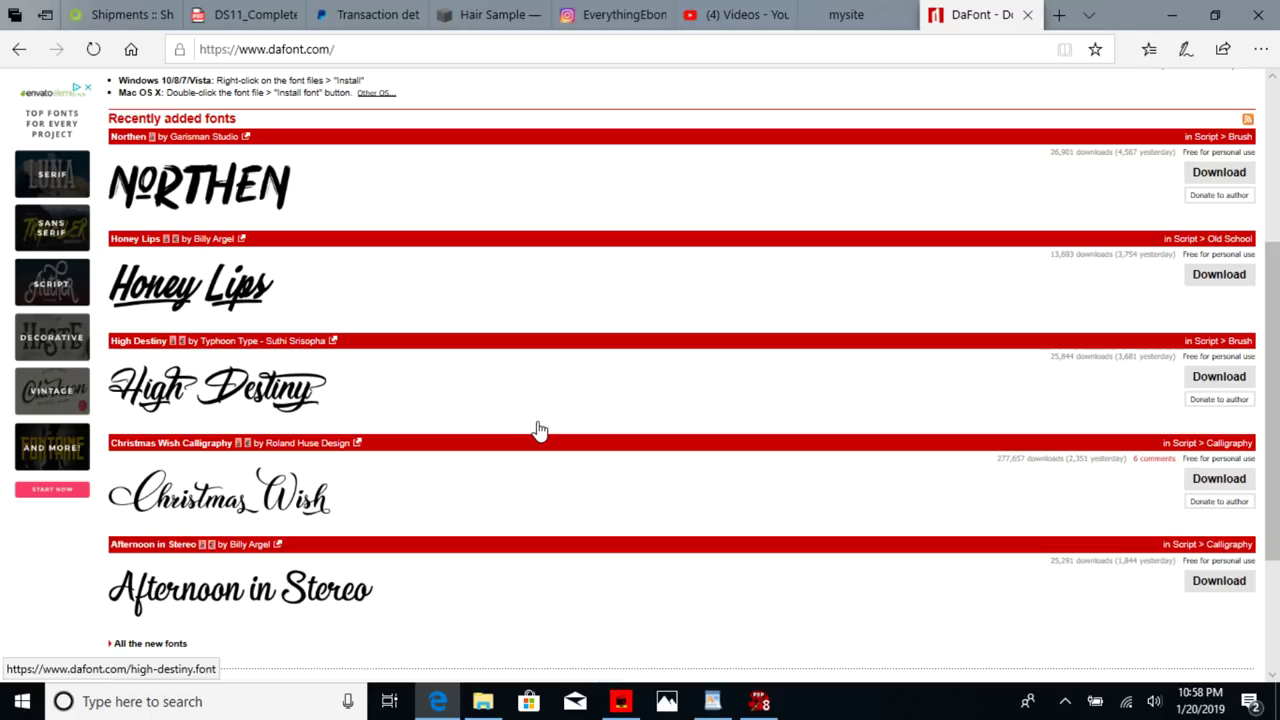
click(1240, 383)
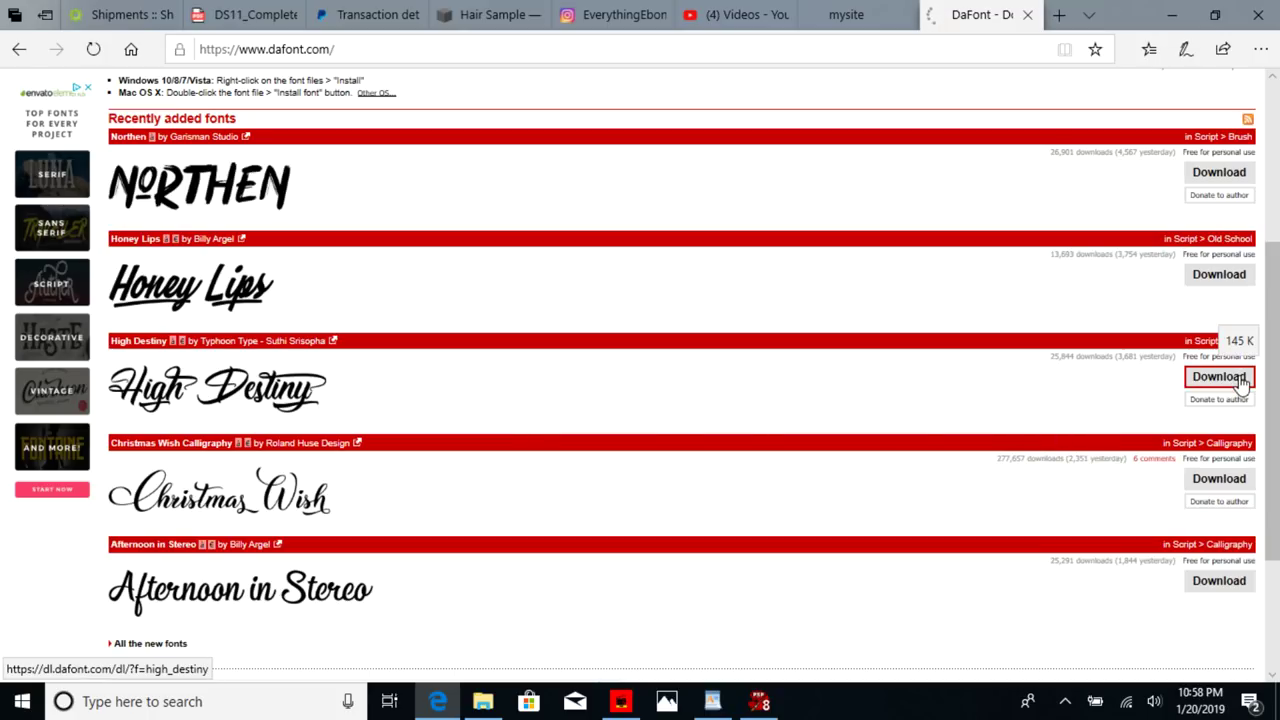
click(843, 657)
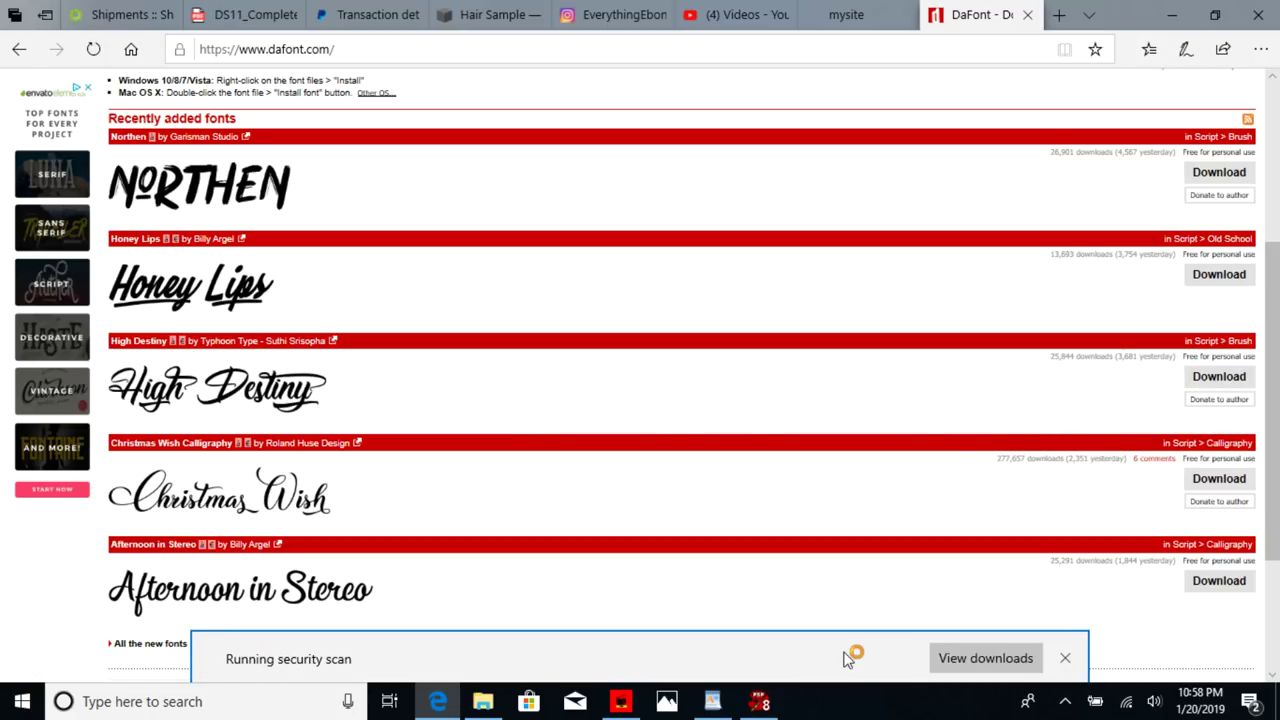
click(843, 658)
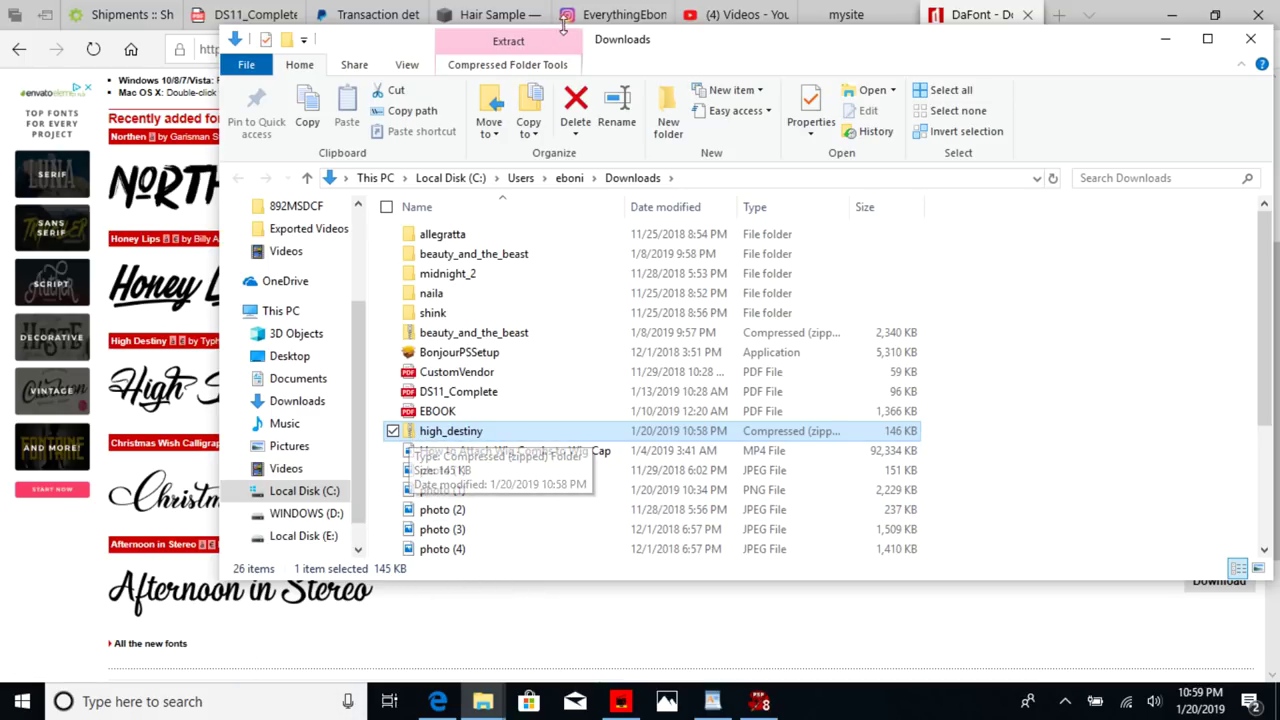
- Extract the high_destiny archive into a high_destiny folder within Downloads
click(512, 42)
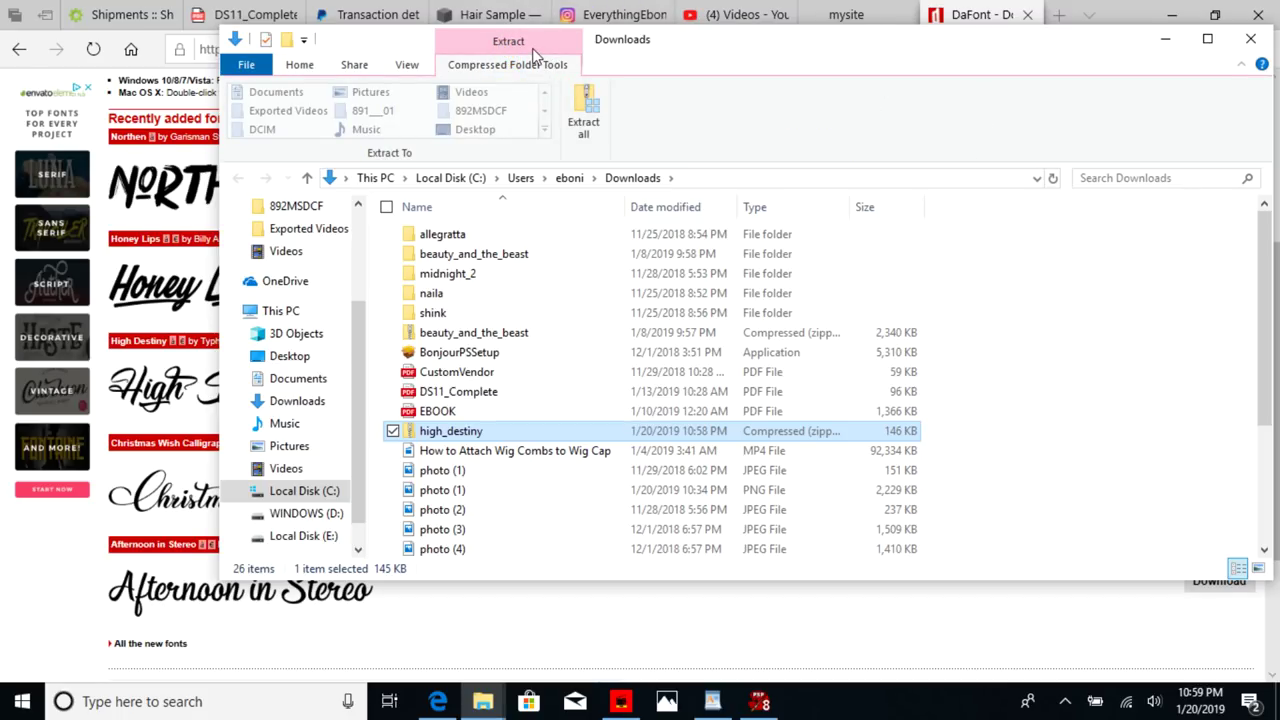
click(588, 108)
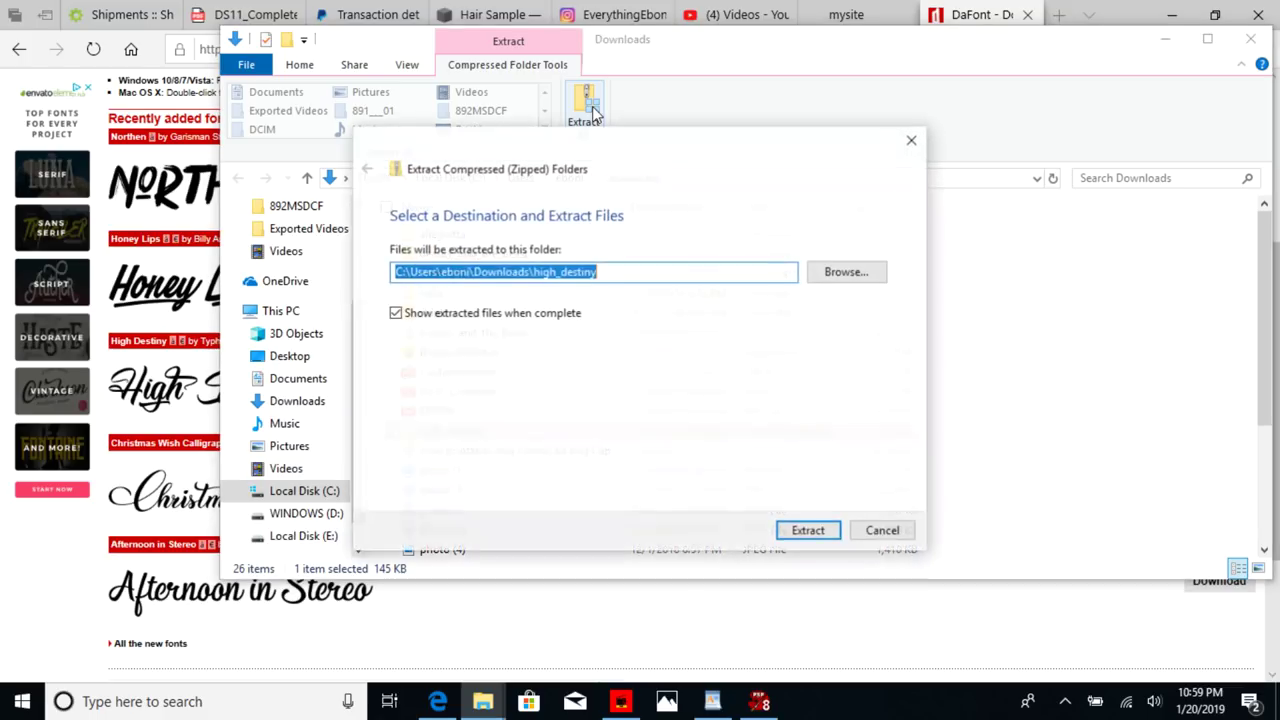
click(808, 535)
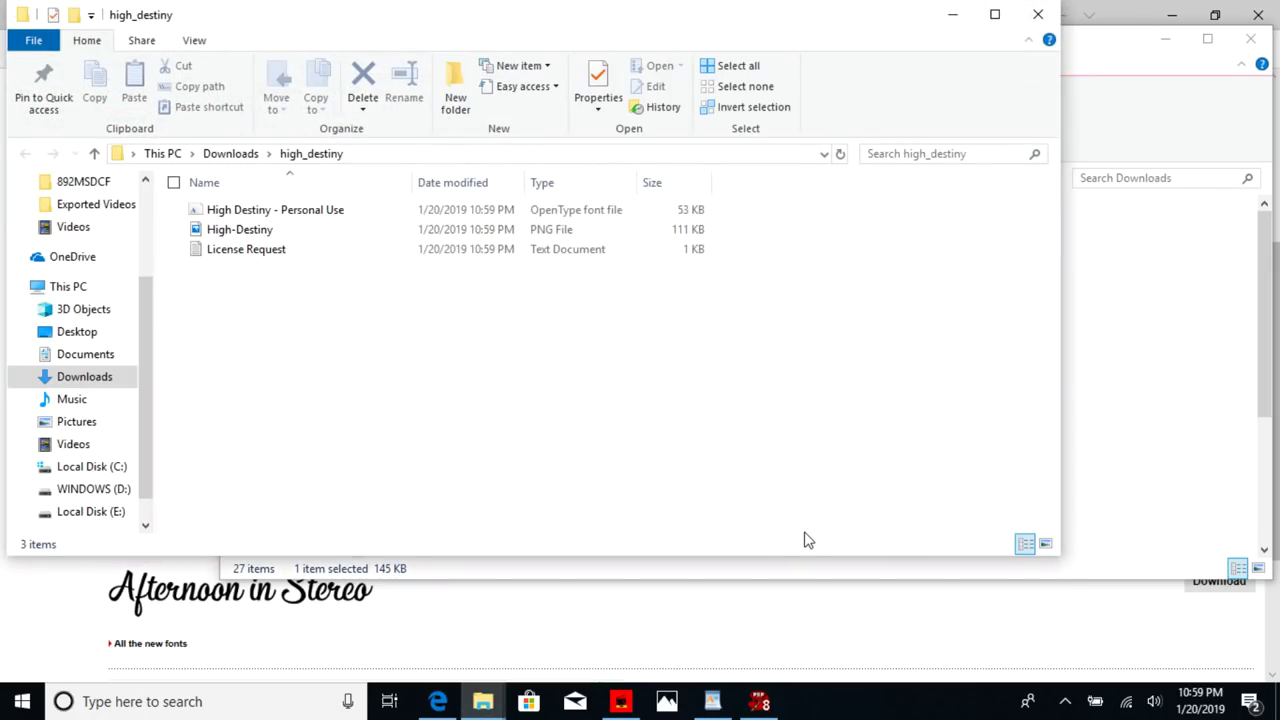
- Install the font High Destiny - Personal Use and close the font preview and both folder windows
double_click(221, 218)
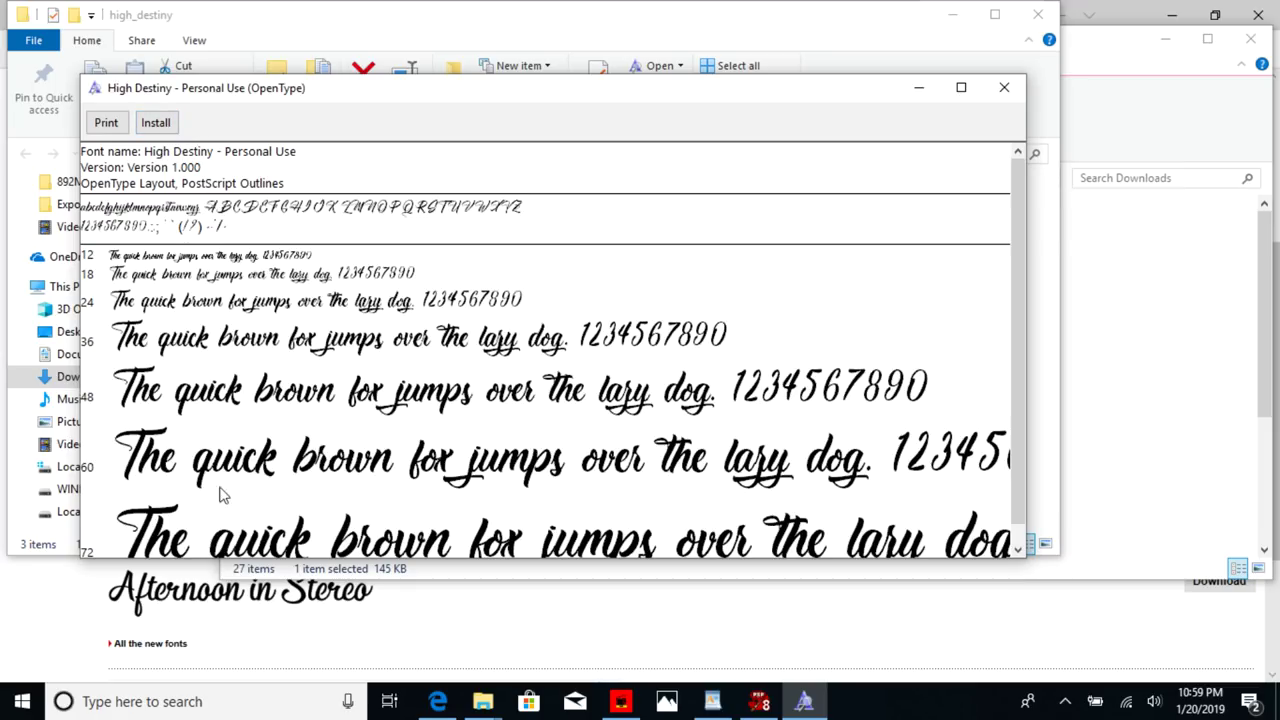
click(155, 124)
click(1004, 87)
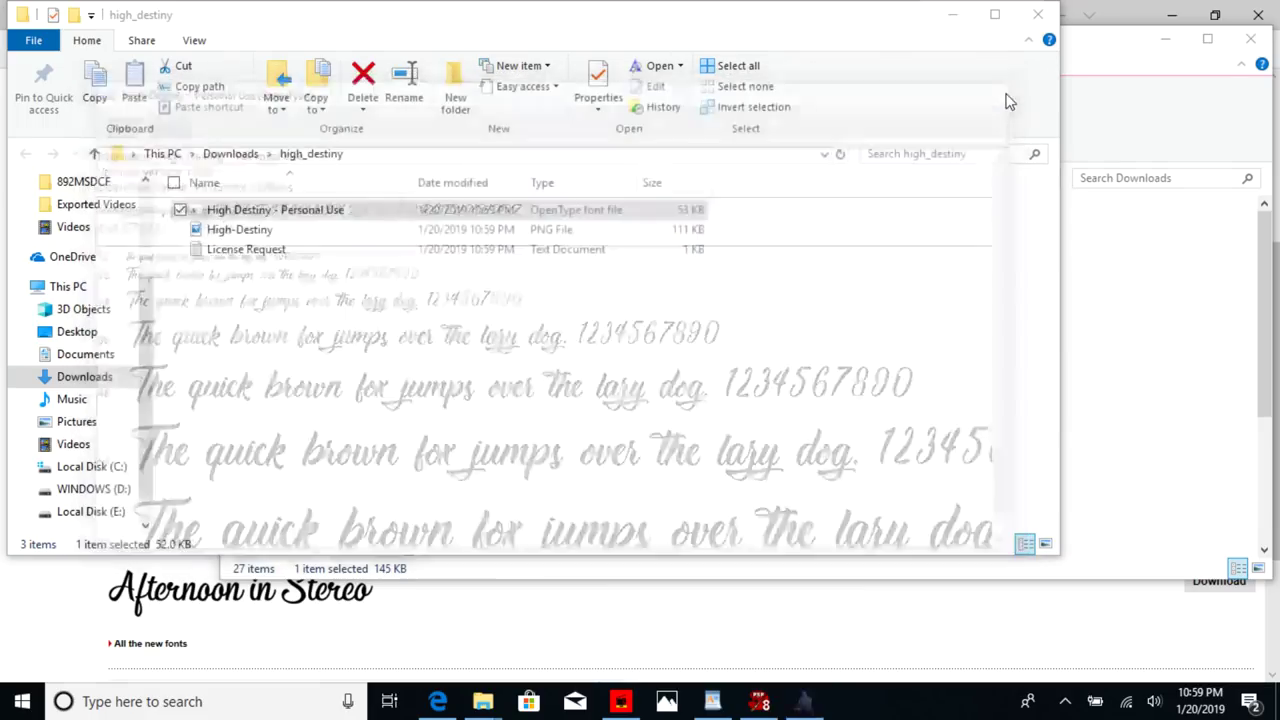
click(1036, 20)
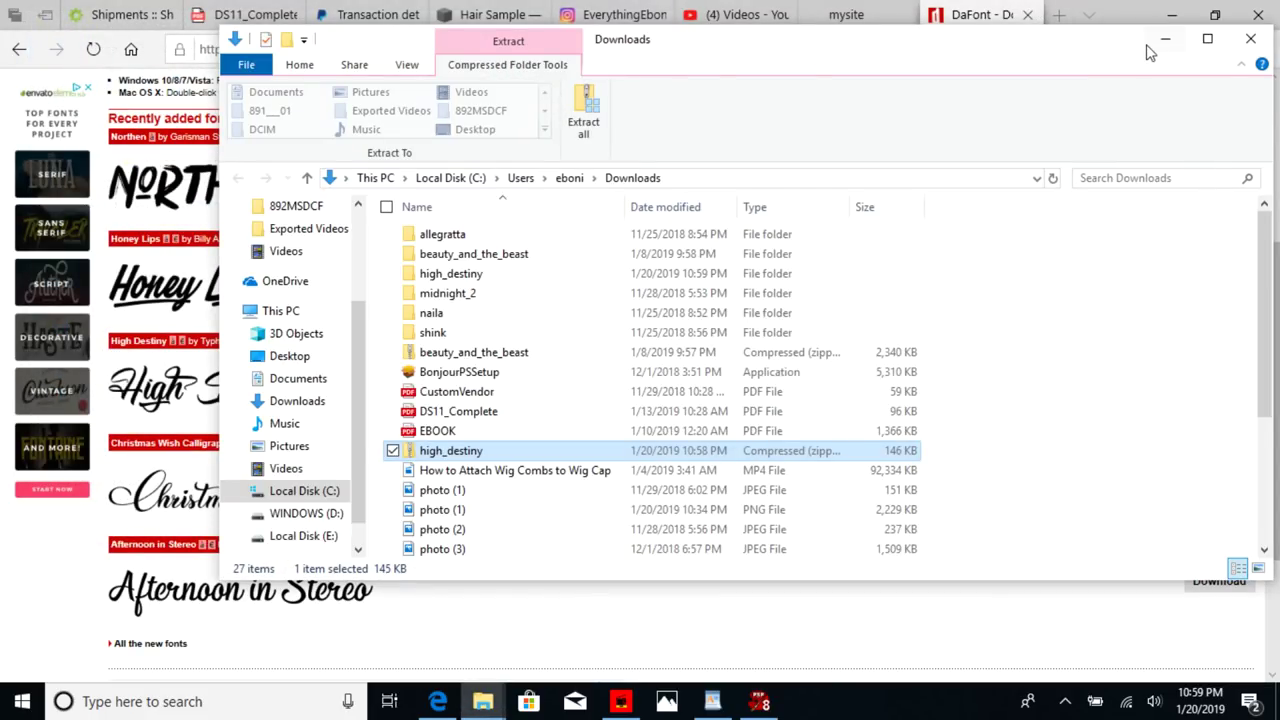
click(1251, 39)
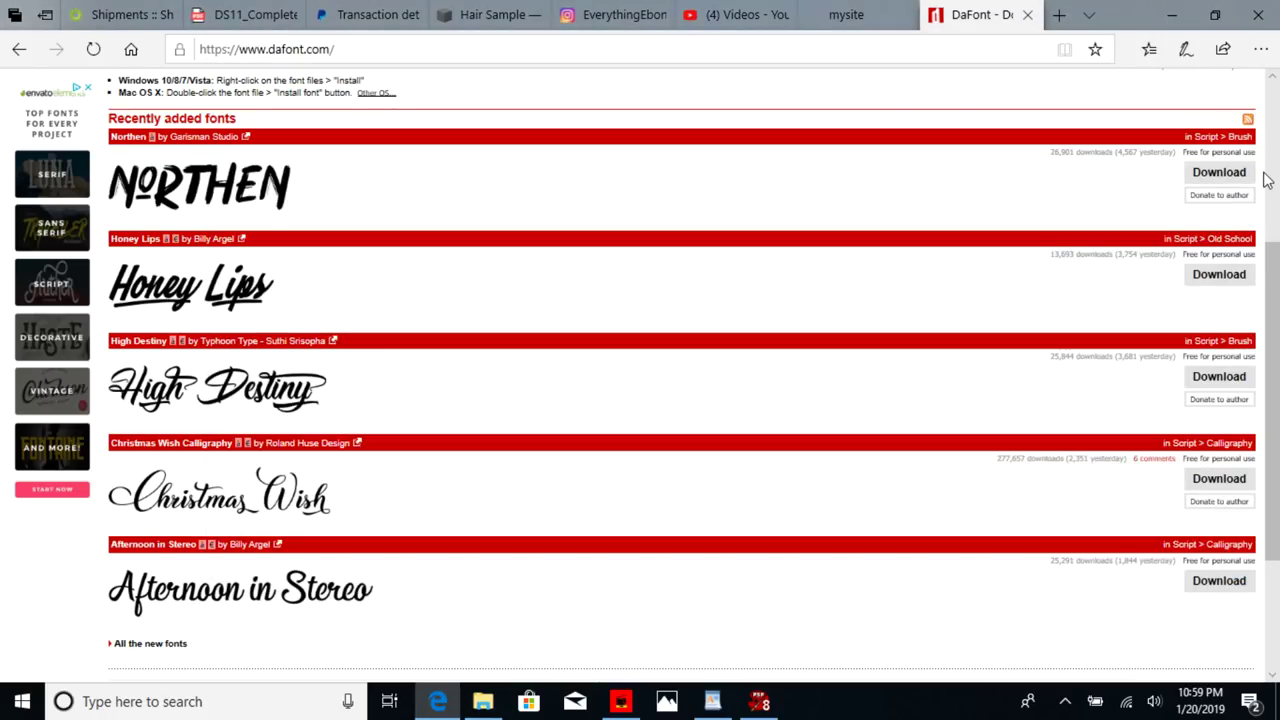
- Preview the Script category fonts using a first name as sample text, with 100 fonts per page, and look through them
scroll(1275, 145, up, 3)
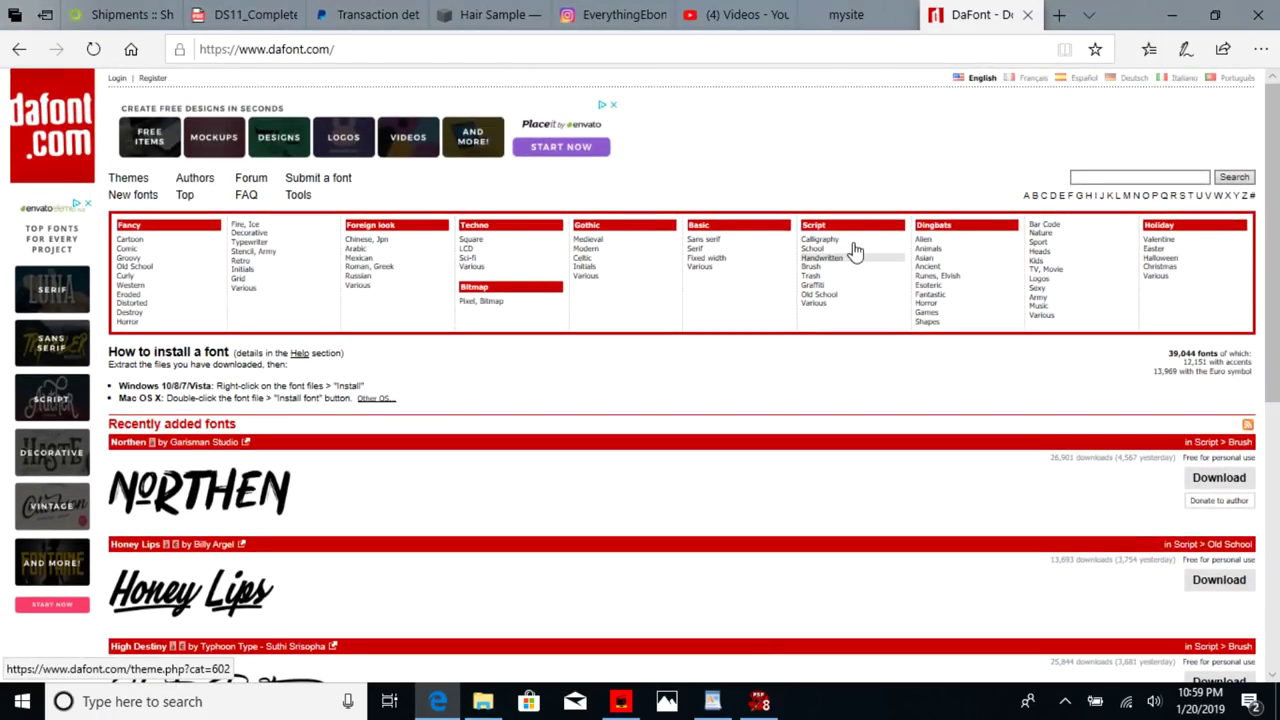
click(825, 228)
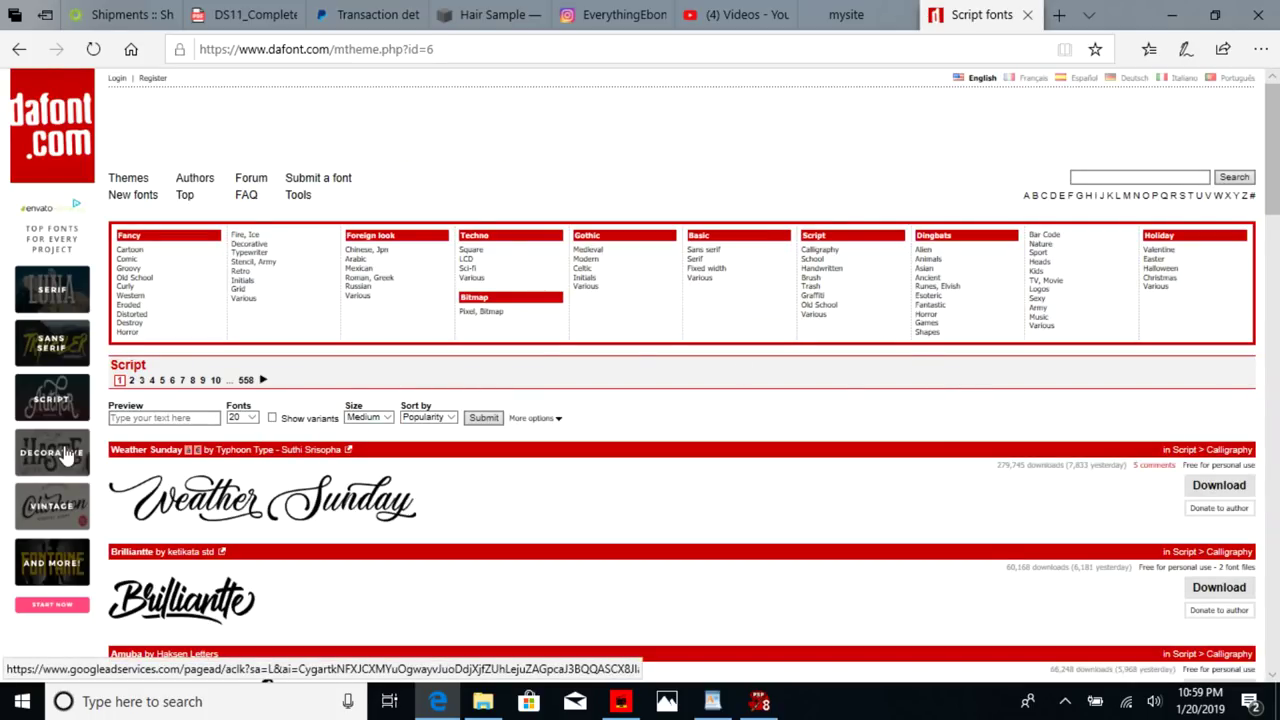
click(136, 420)
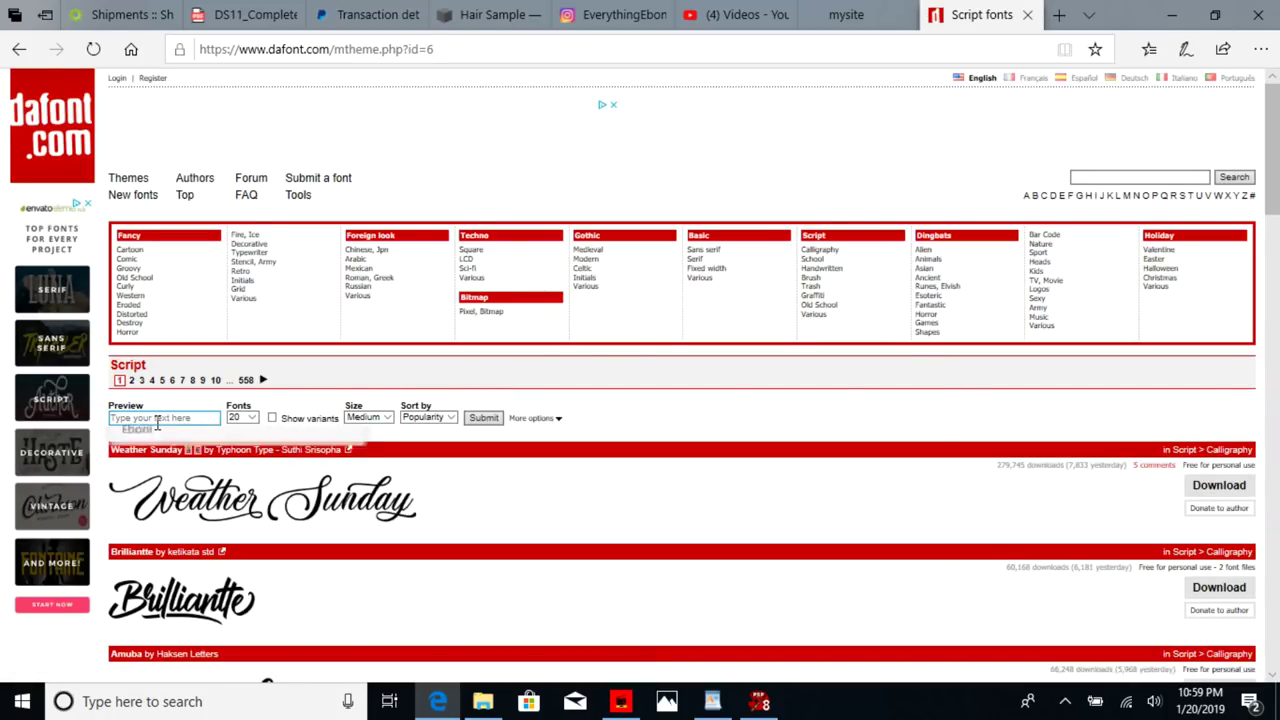
text(Eboni)
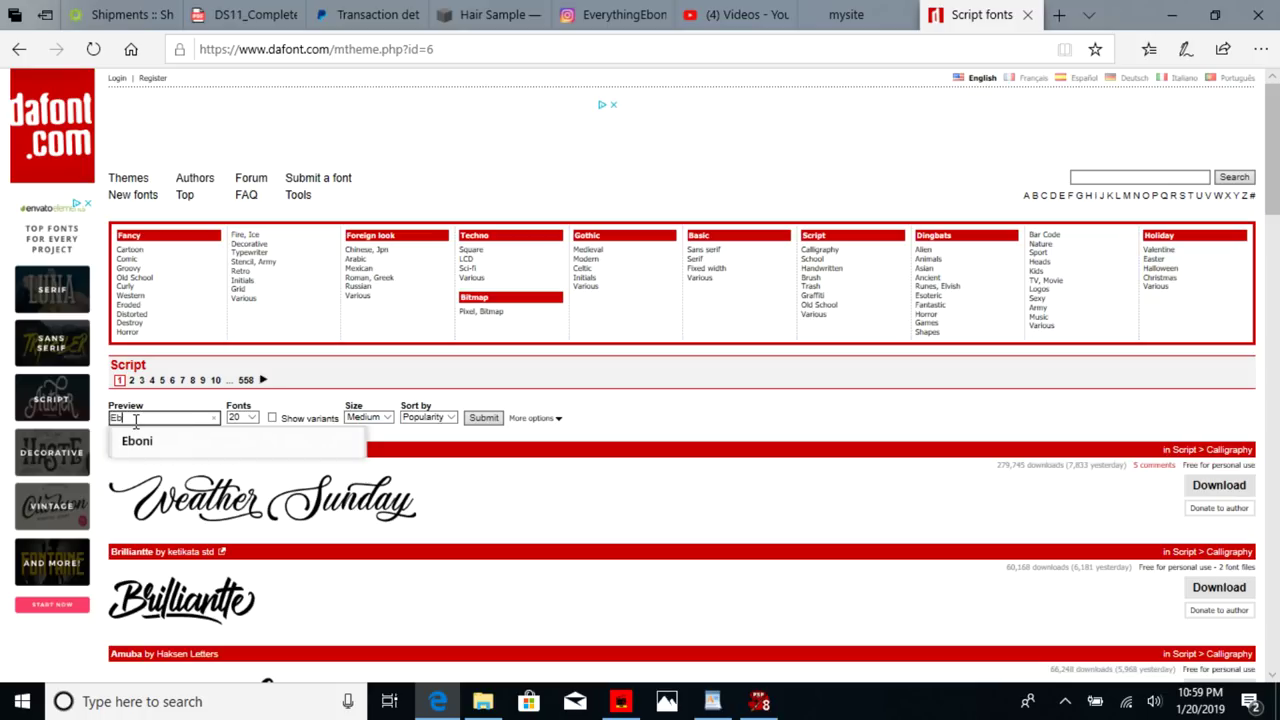
click(242, 417)
click(240, 445)
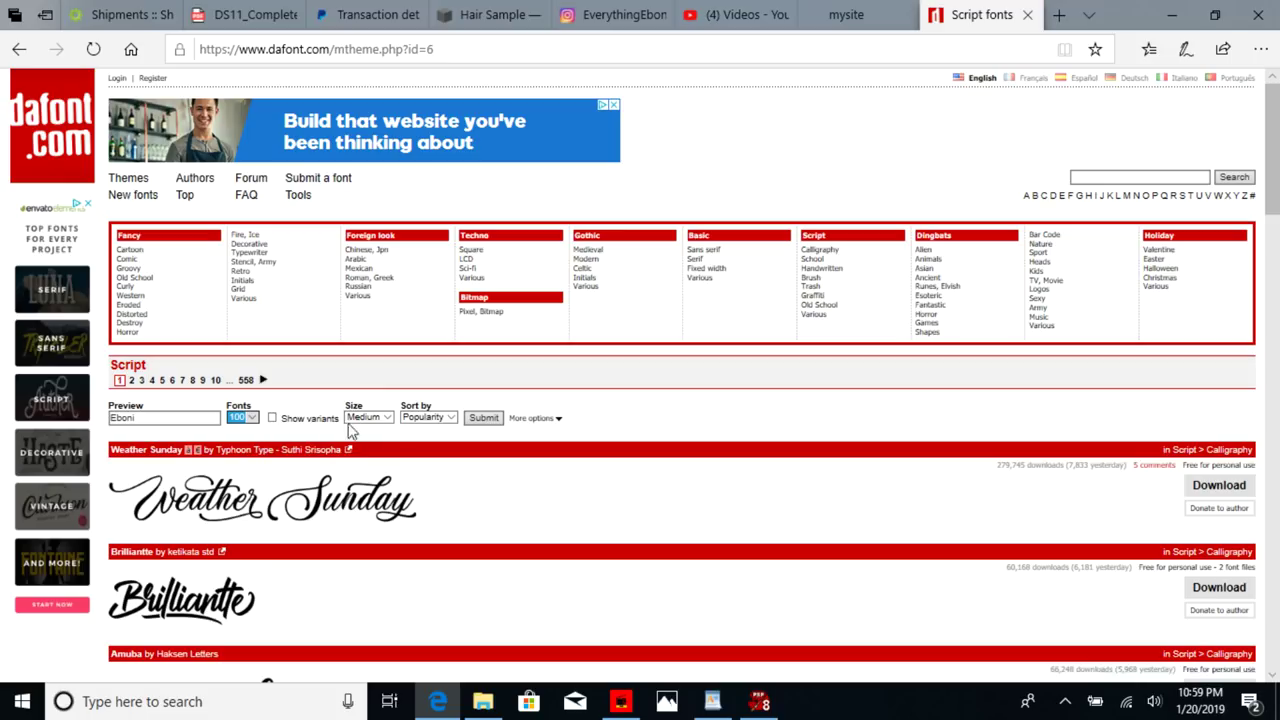
click(483, 417)
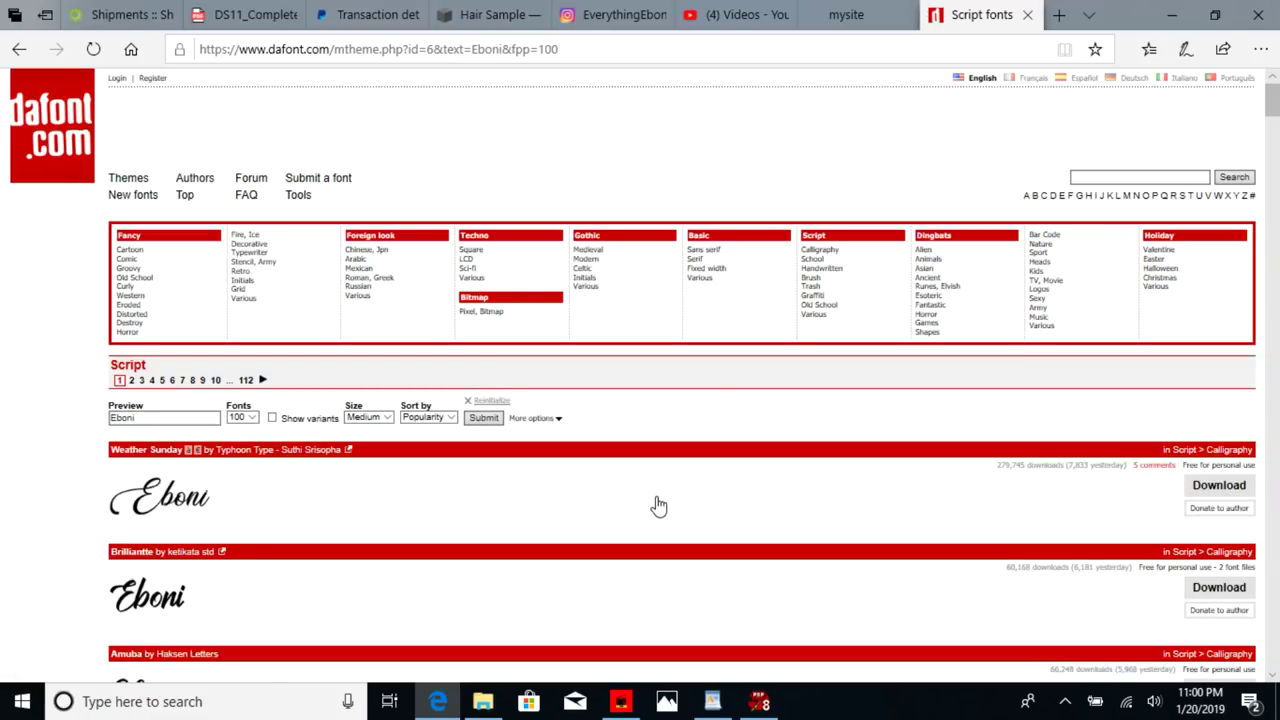
drag(1277, 105, 1276, 271)
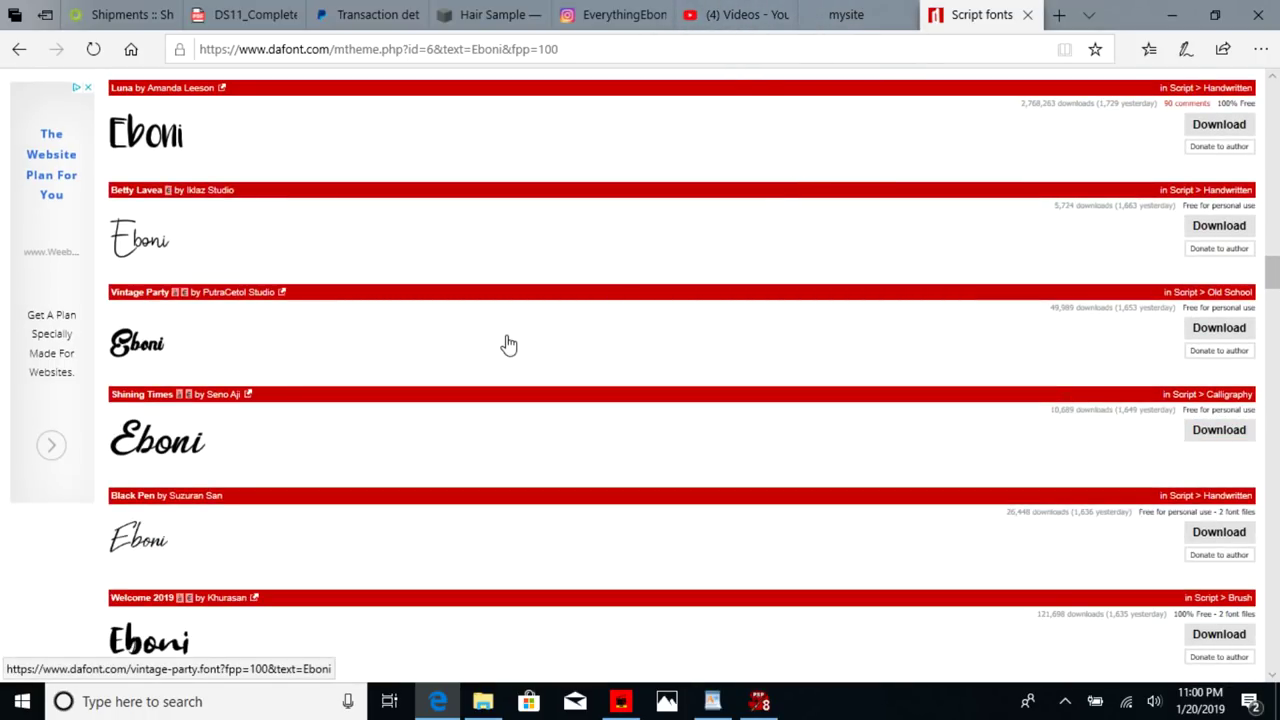
- Open Google in the current browser tab and search for "glitter silver background"
click(540, 50)
text(g)
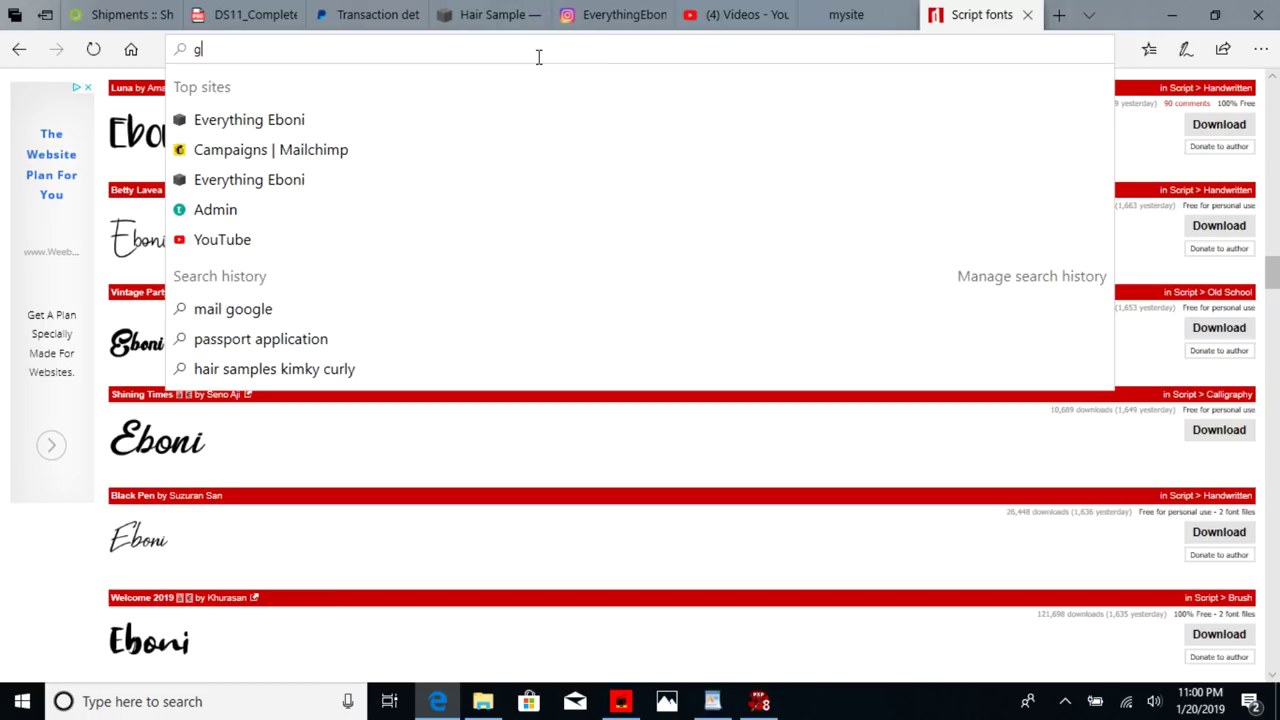
text(oogle)
key(Return)
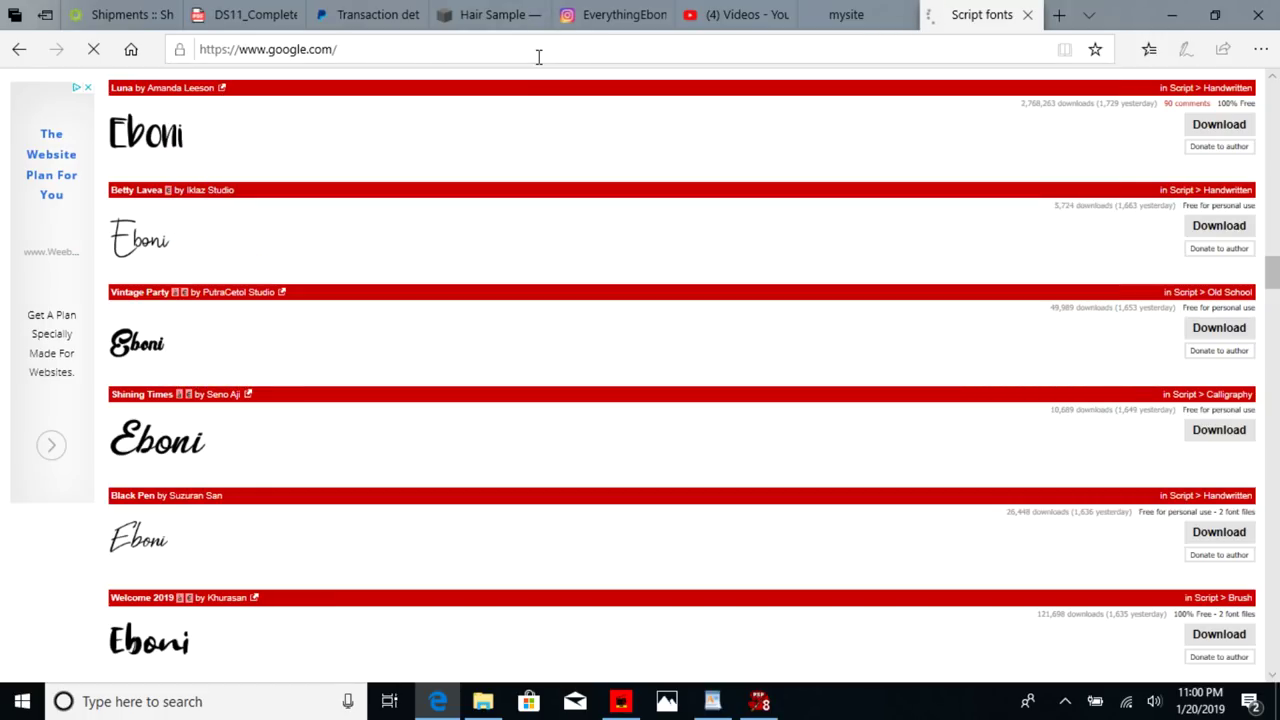
text(glitter)
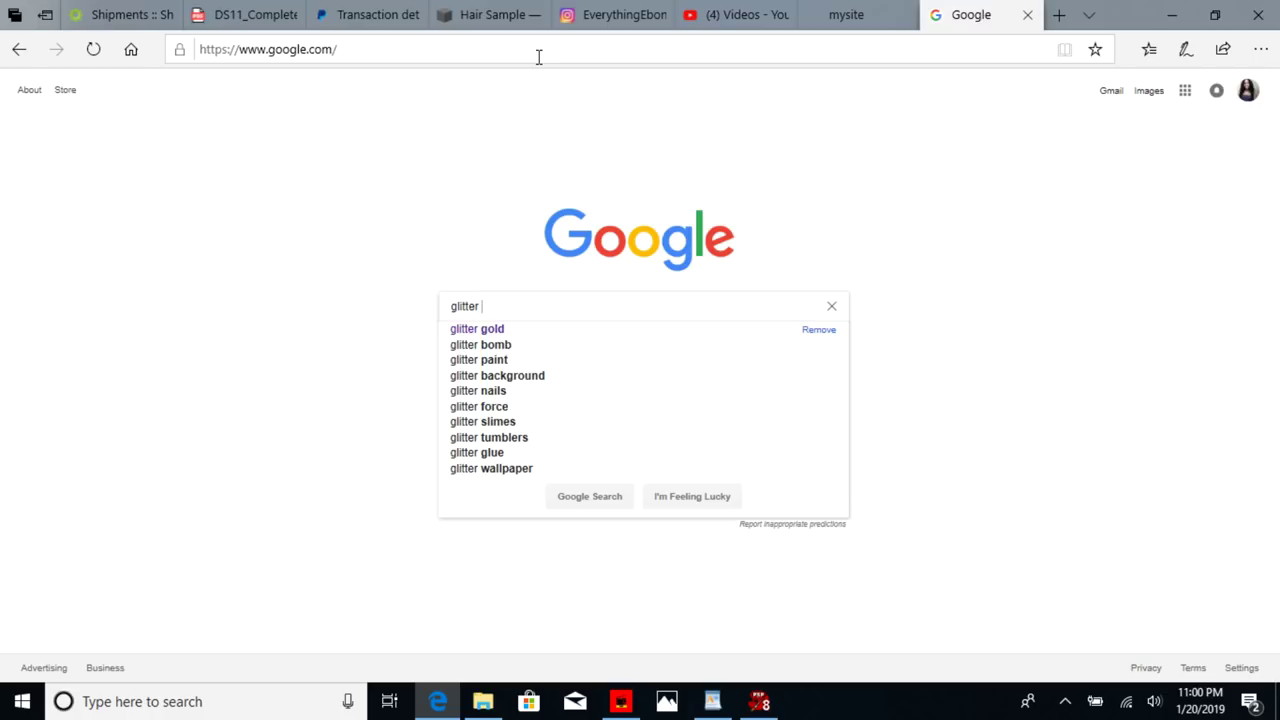
text(silver)
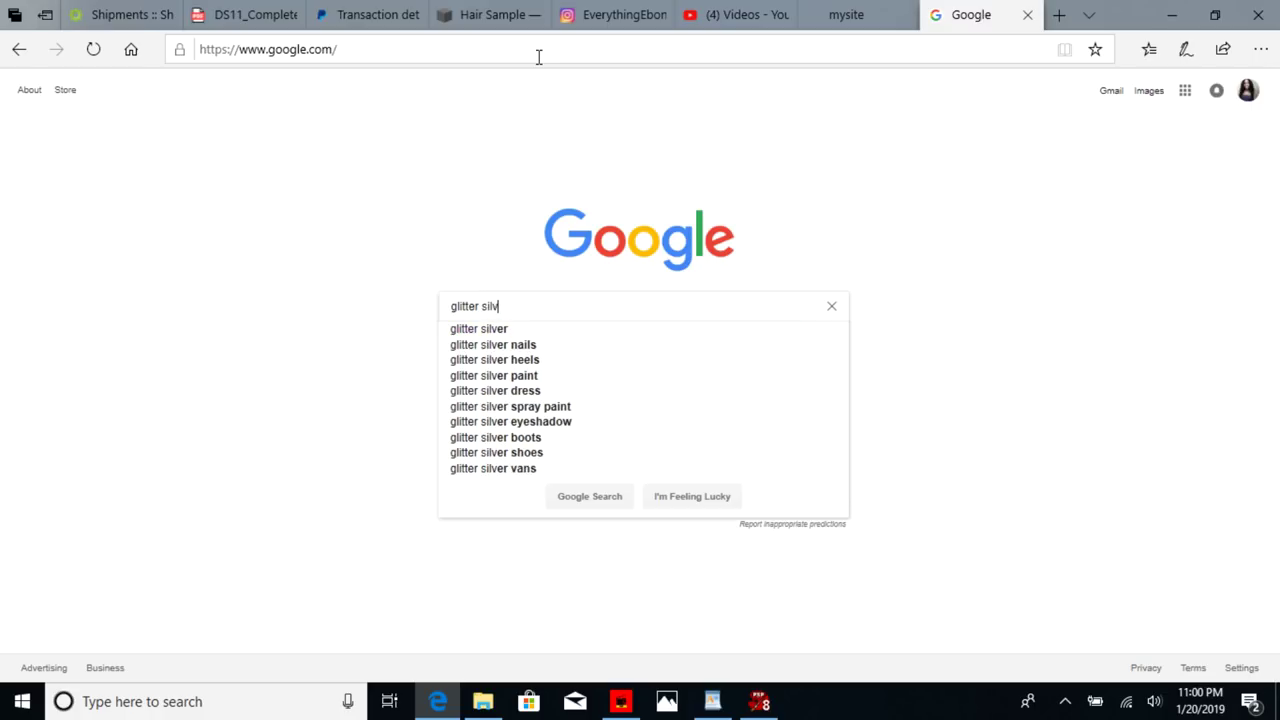
key(Down)
key(Down)
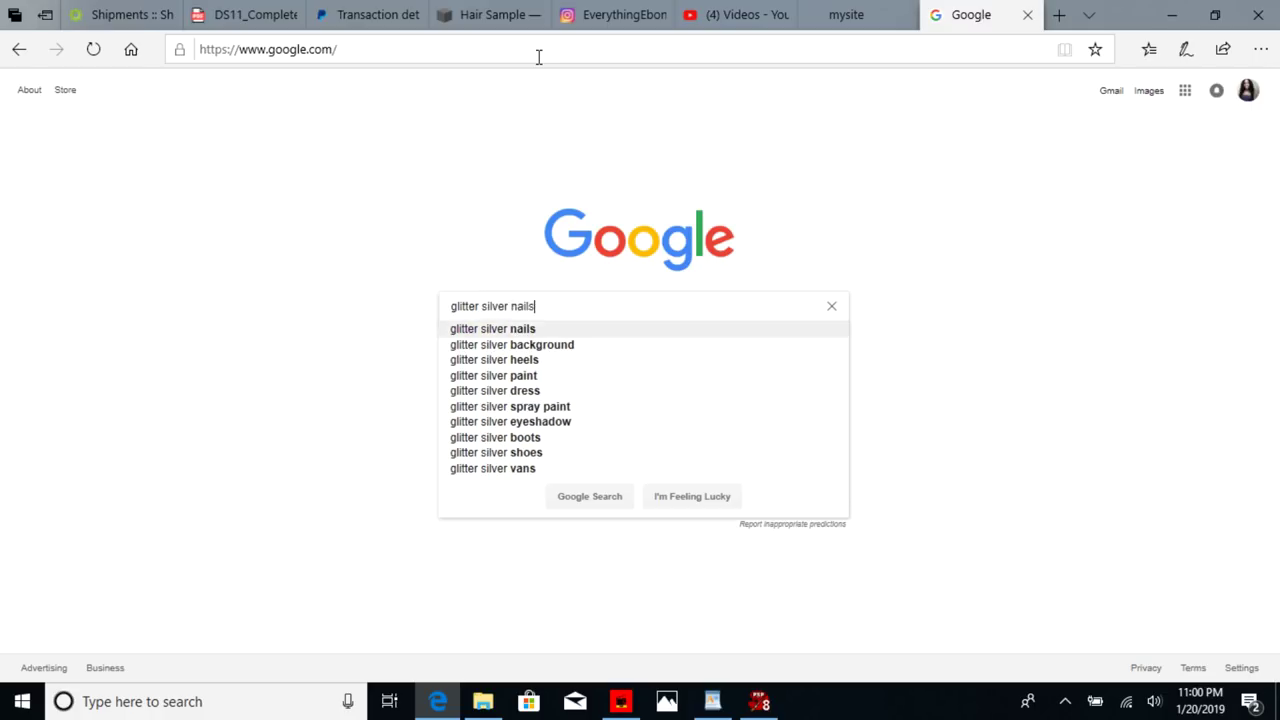
key(Return)
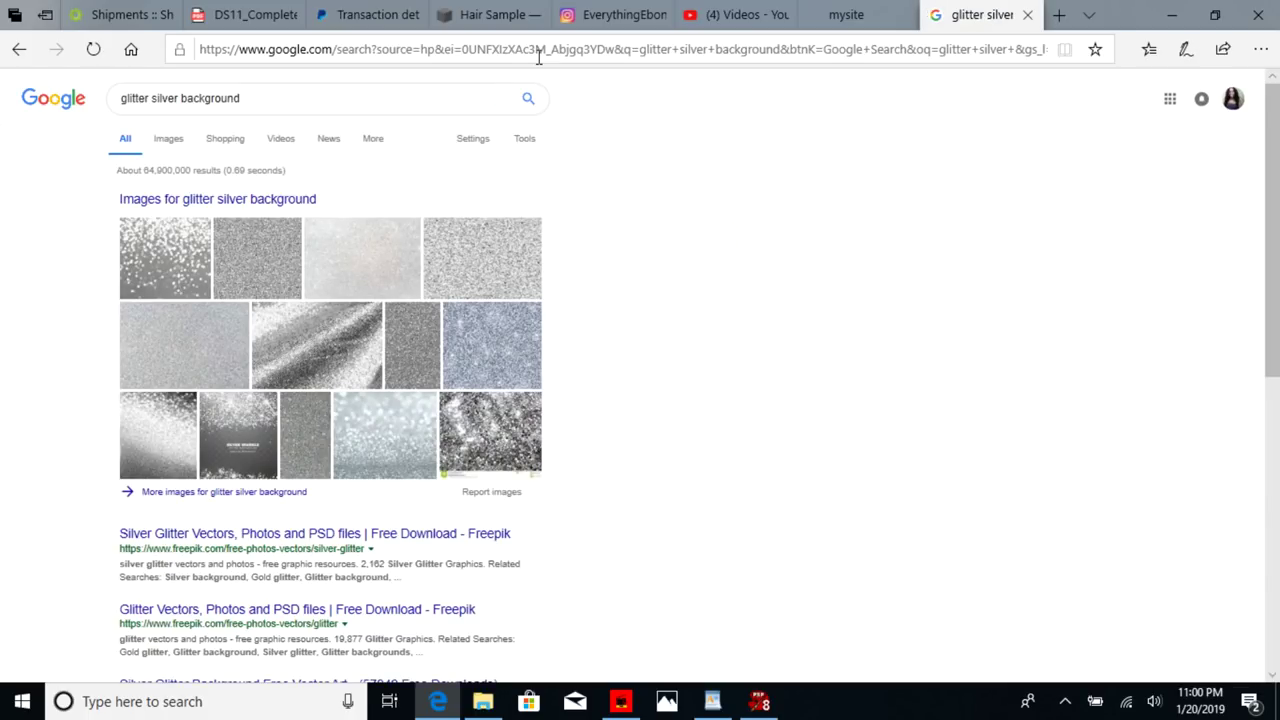
- Show the image results for the silver glitter search and look through the available backgrounds
click(171, 145)
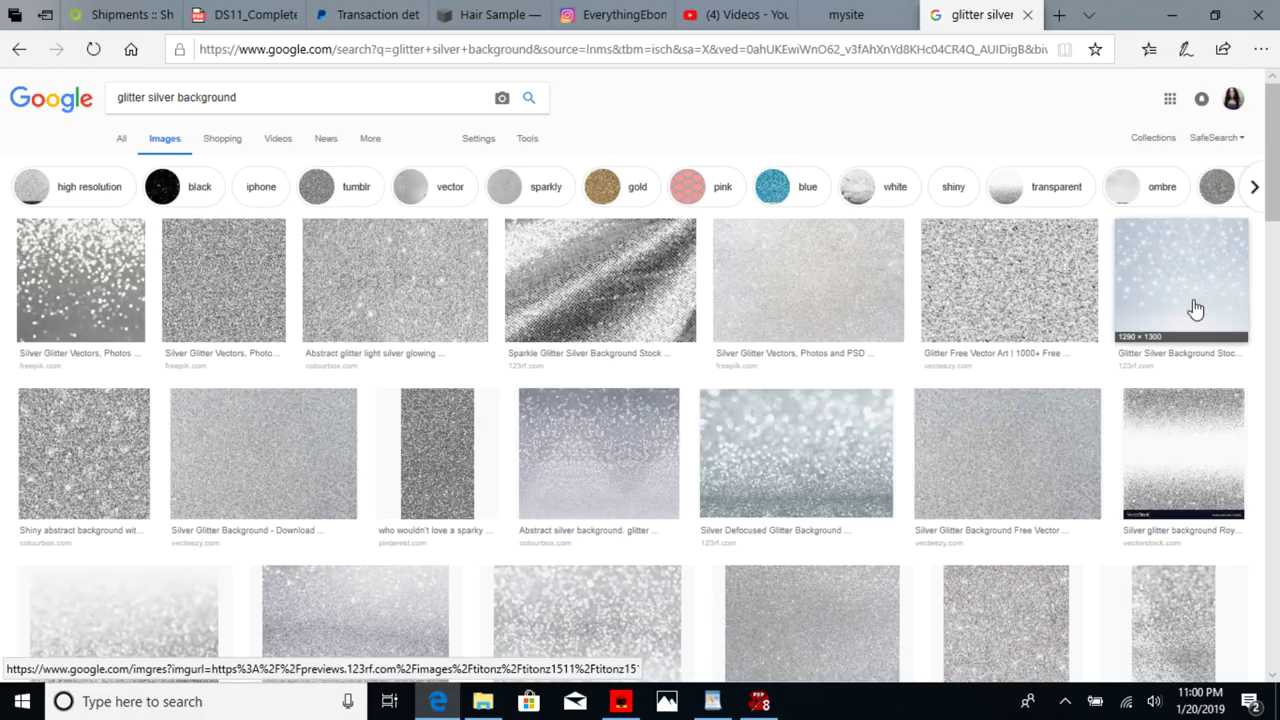
scroll(1276, 297, down, 4)
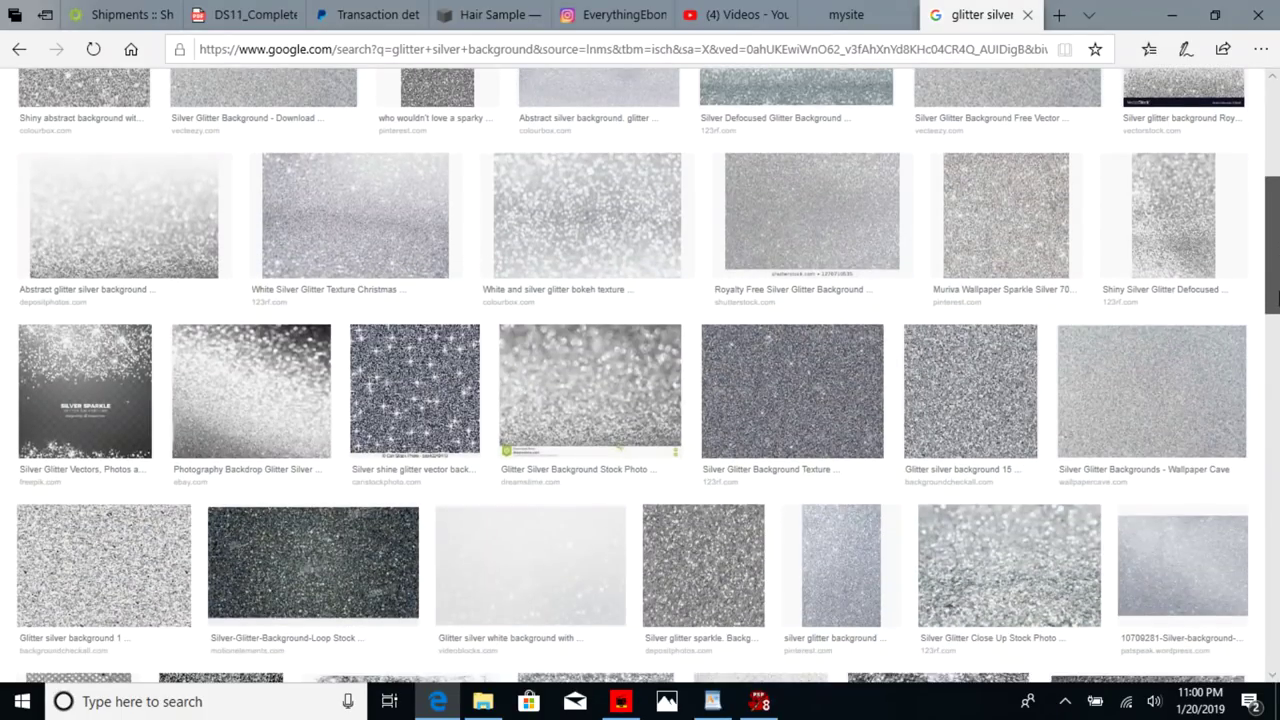
drag(1276, 297, 1277, 548)
drag(1276, 443, 667, 115)
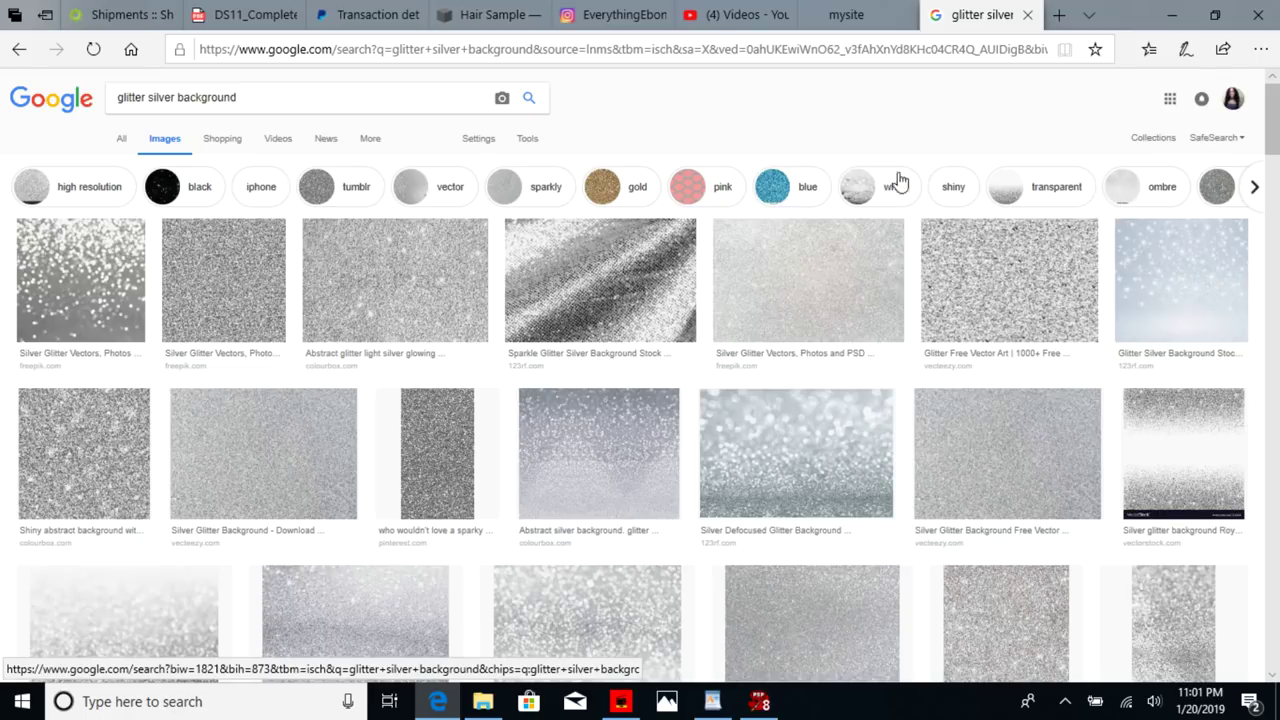
- Switch to Jasc Paint Shop Pro and restore the minimized Browse window showing the Downloads folder
click(1171, 14)
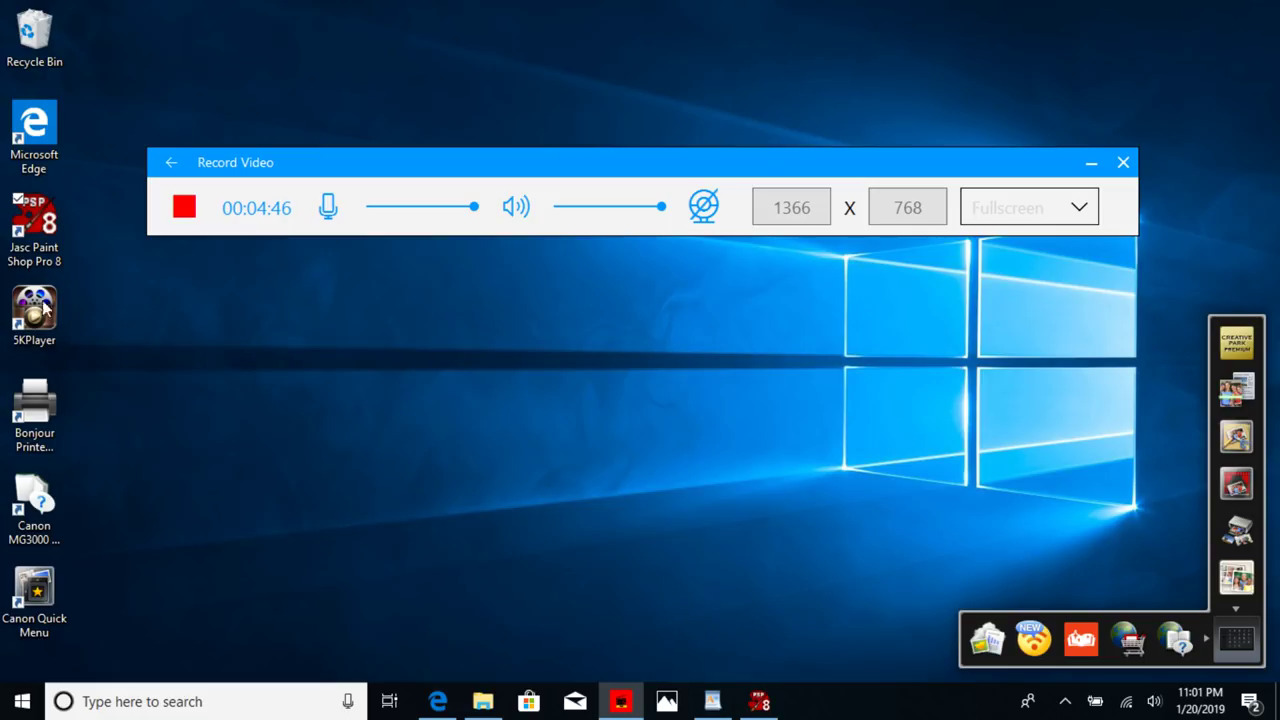
click(742, 690)
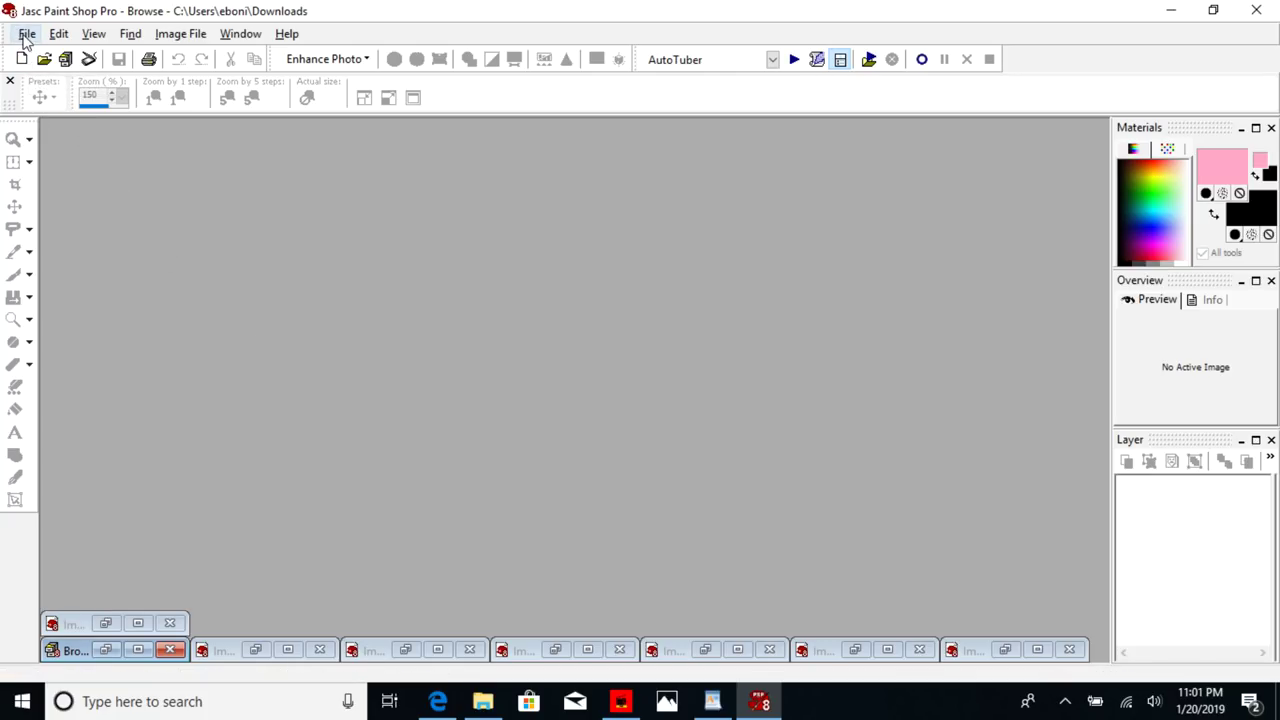
click(107, 650)
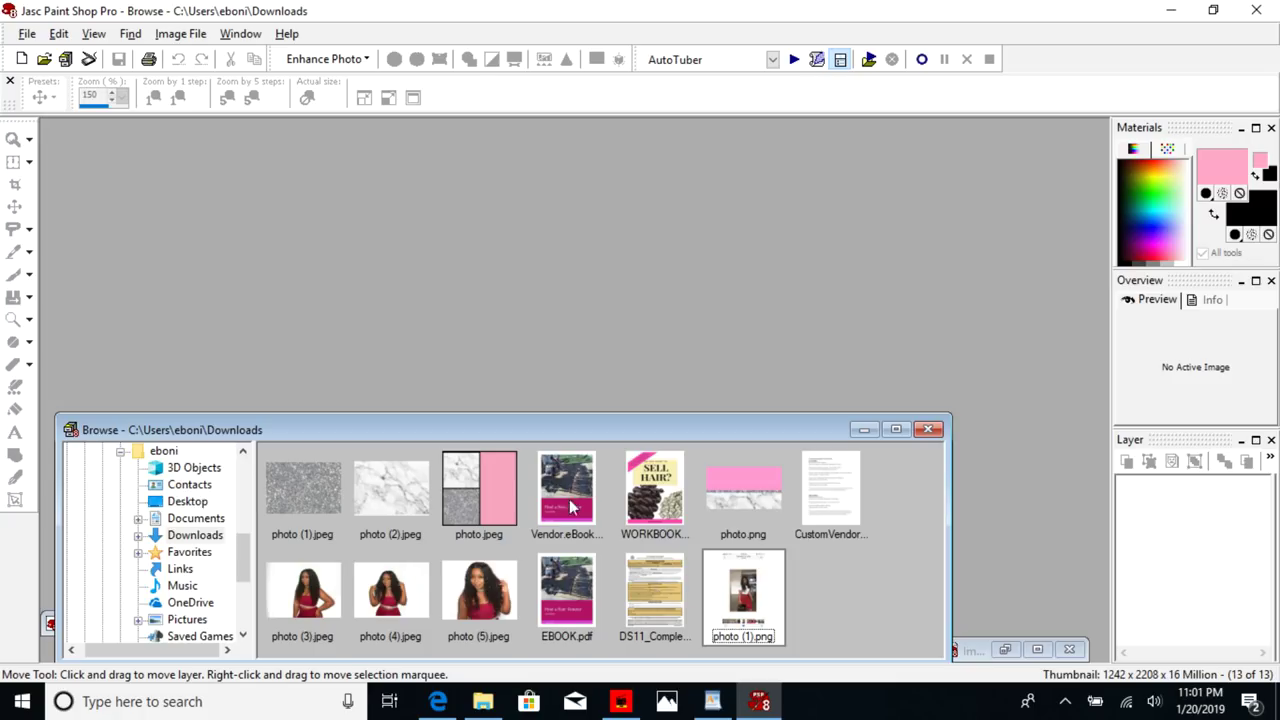
click(20, 35)
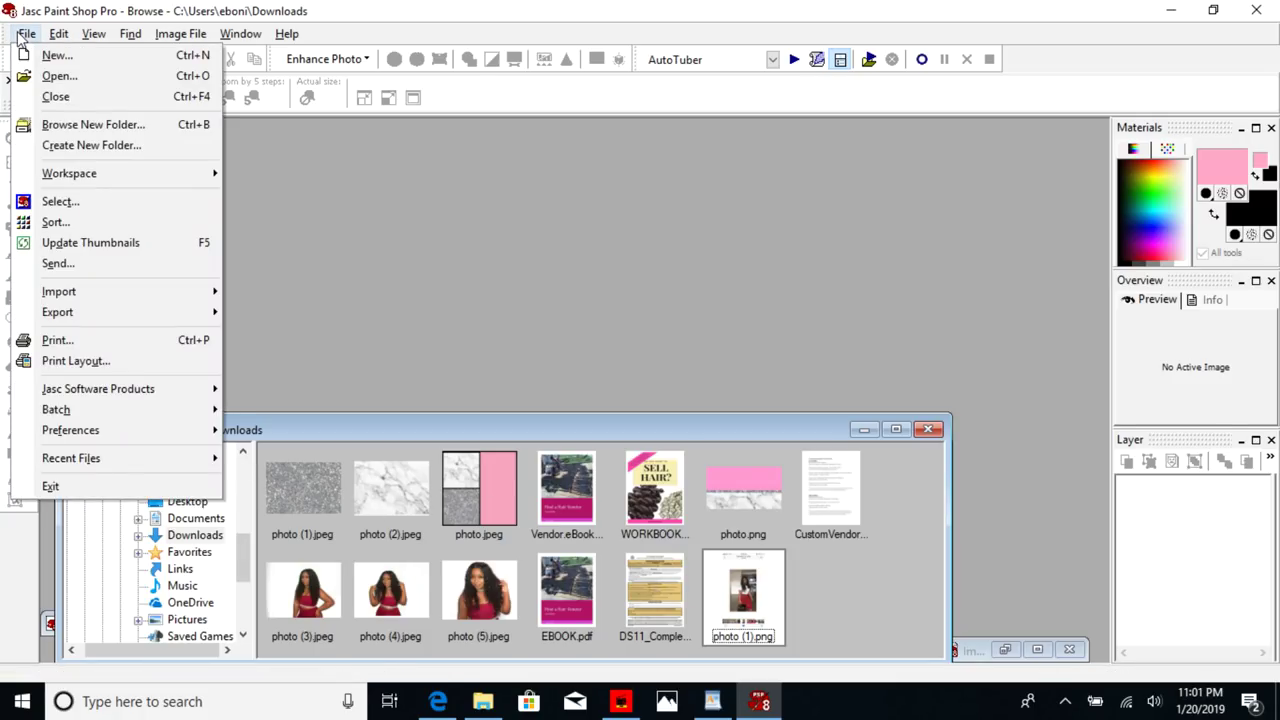
click(116, 126)
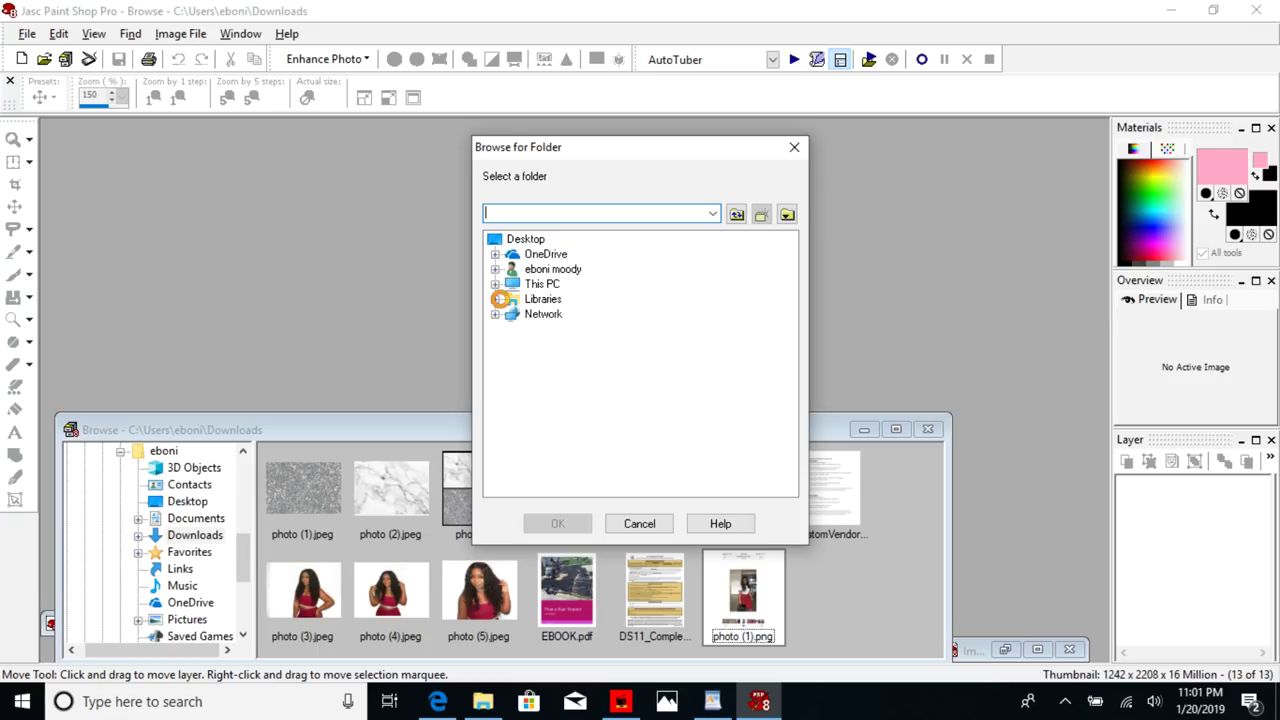
click(495, 299)
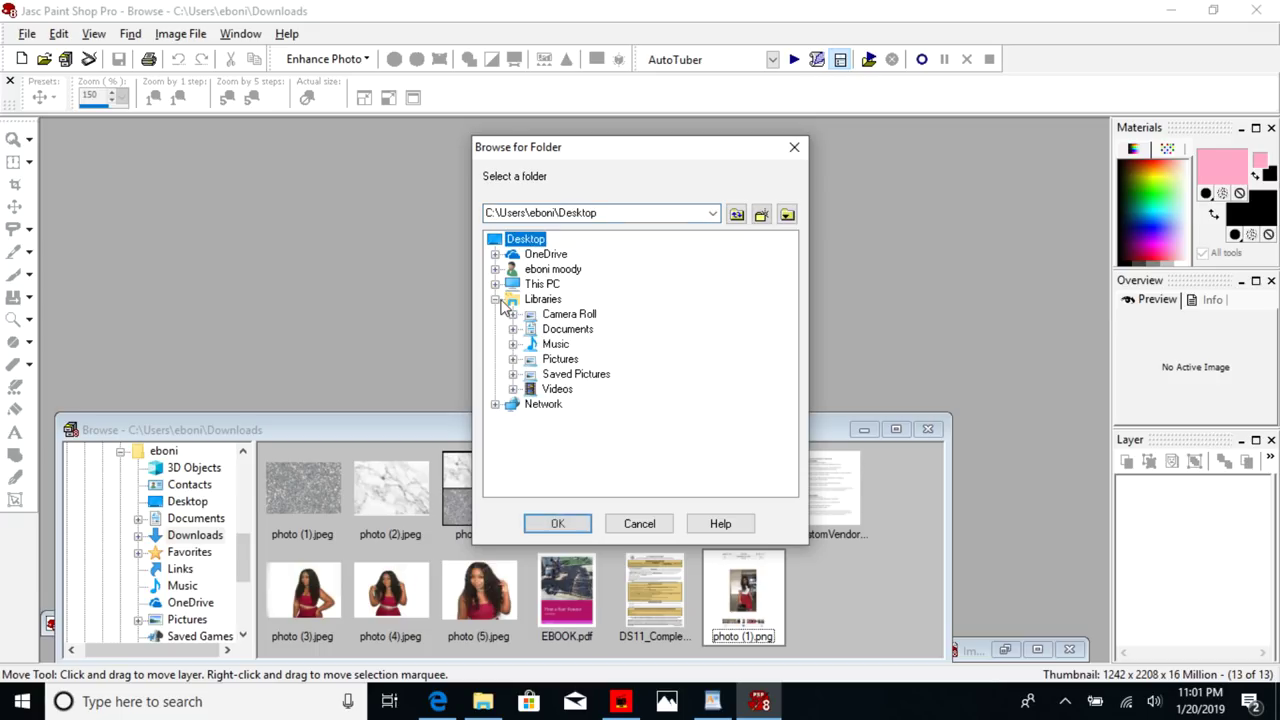
click(563, 360)
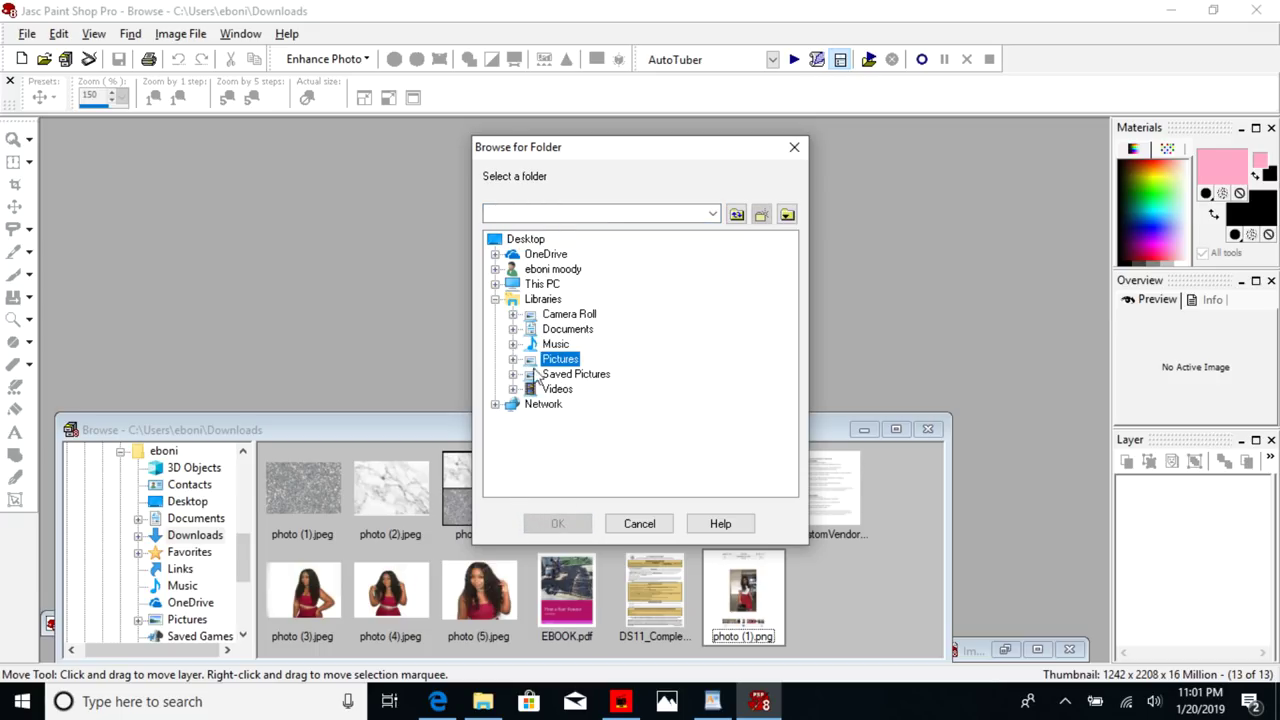
click(496, 300)
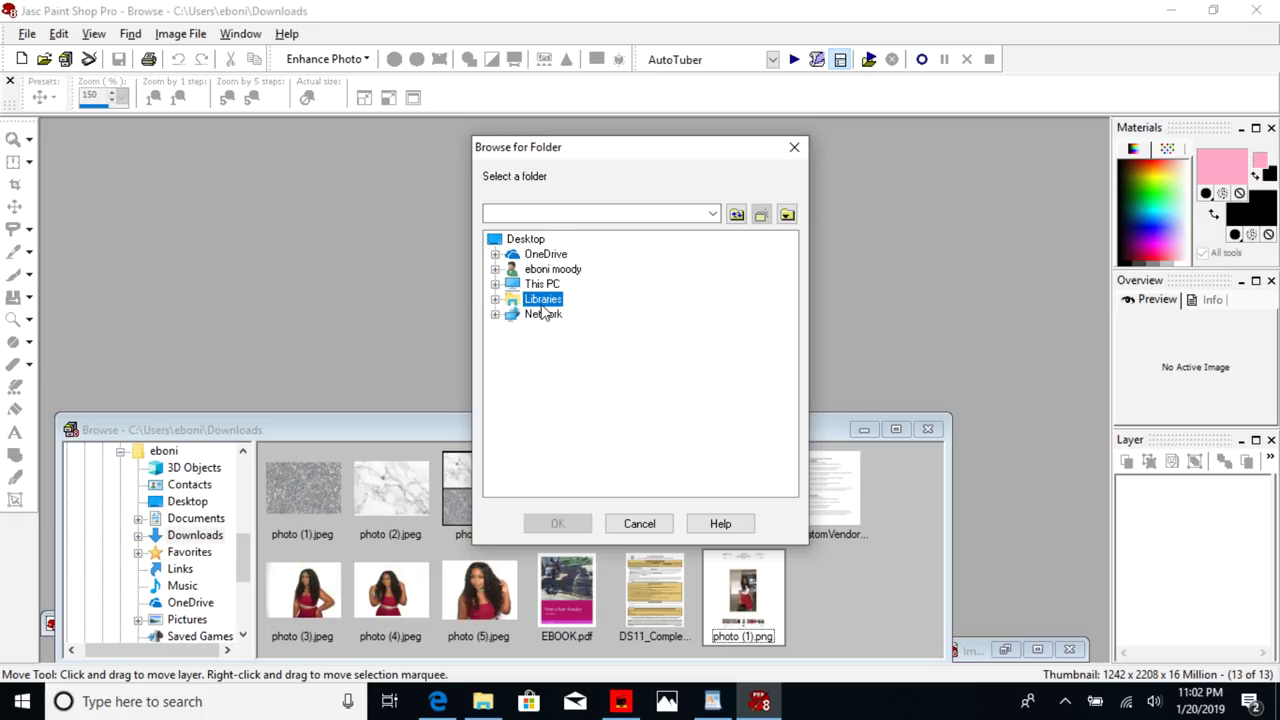
click(794, 147)
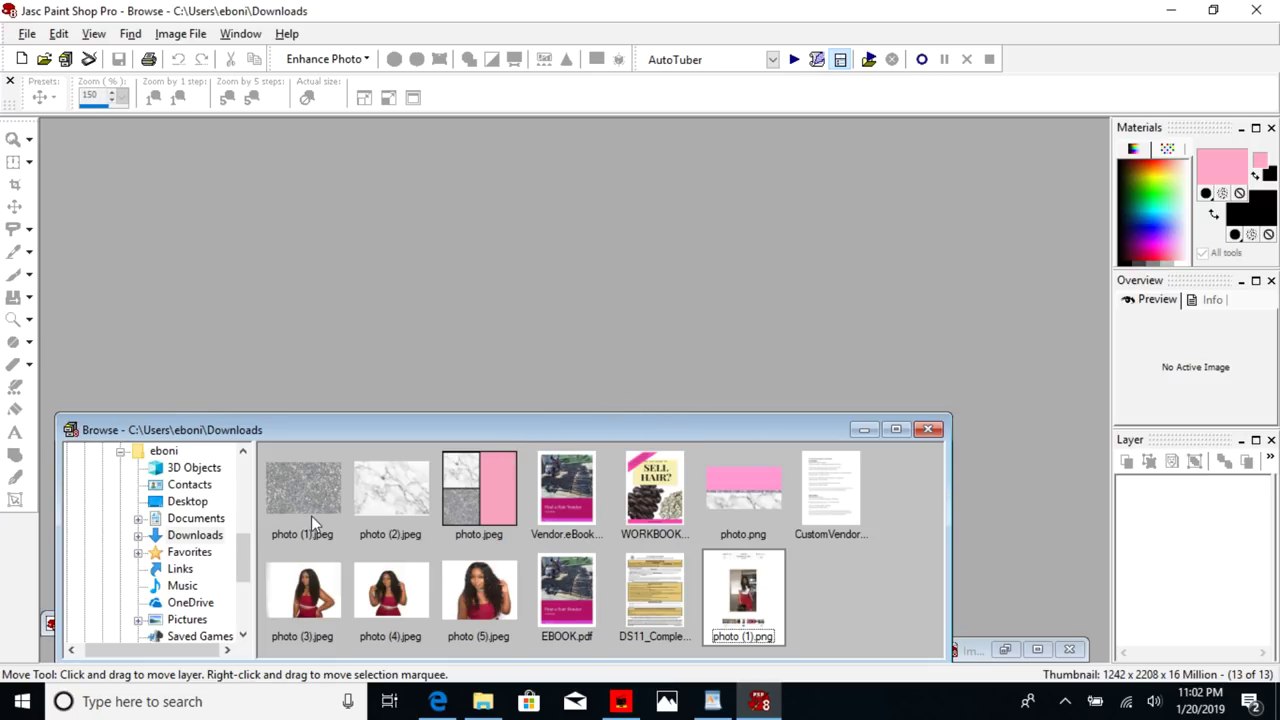
- Open the glitter image photo (1).jpeg from Downloads and resize it to 522 x 364 pixels
double_click(313, 484)
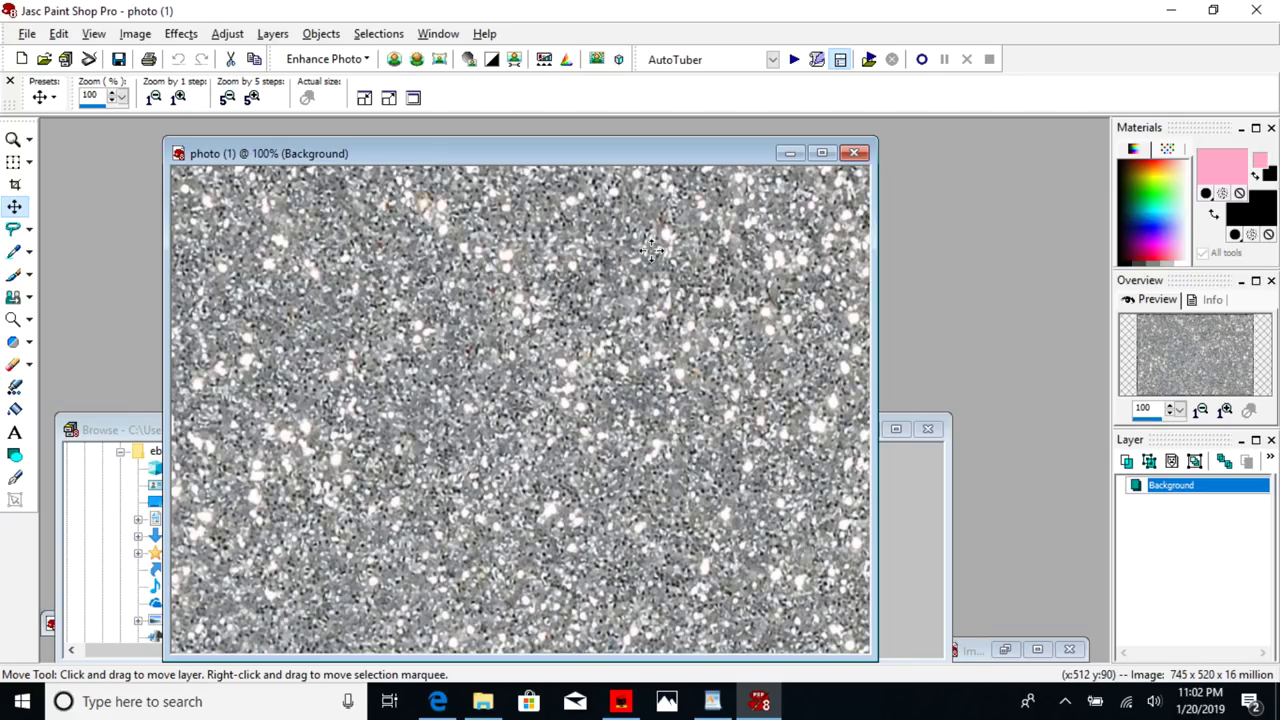
click(62, 35)
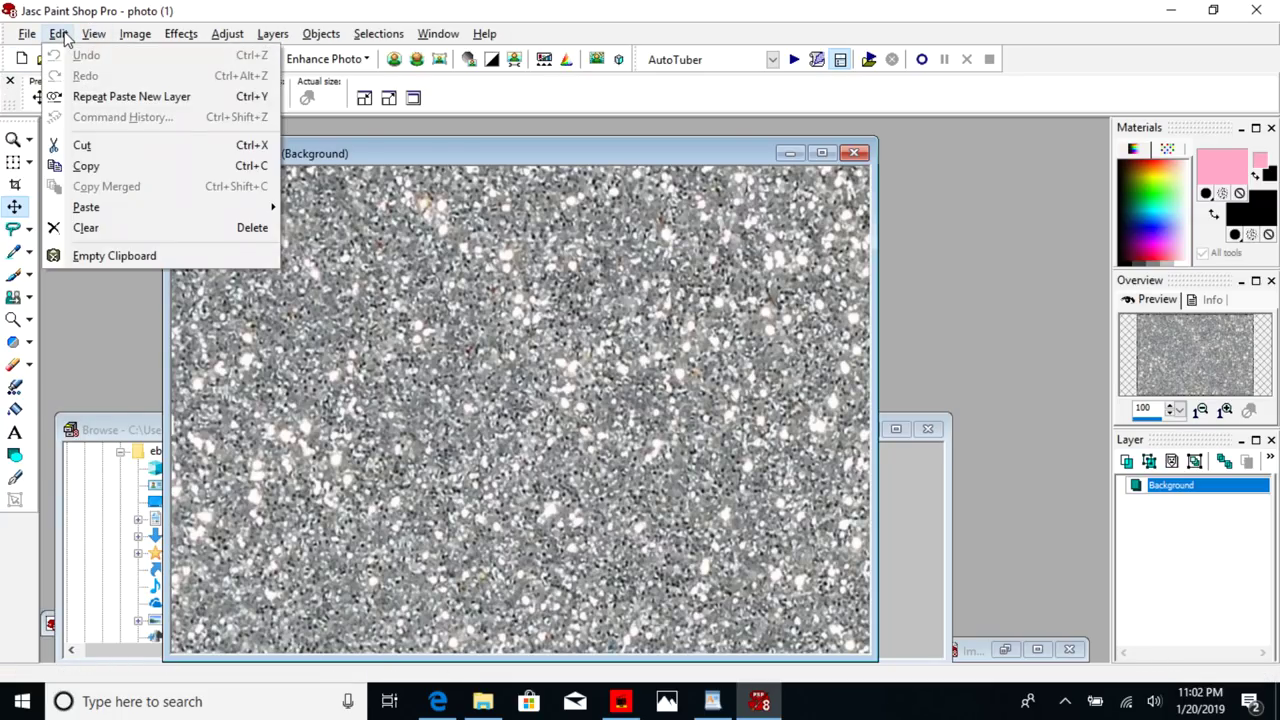
mouse_move(181, 42)
mouse_move(137, 38)
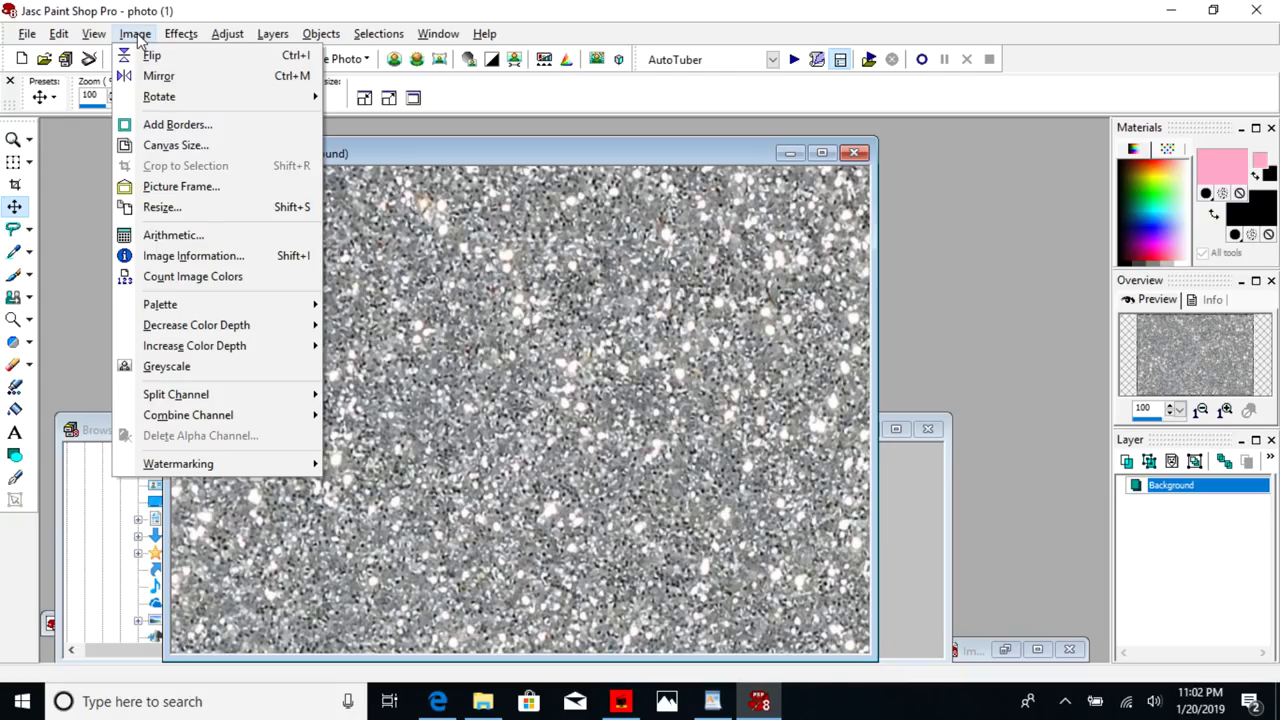
click(148, 208)
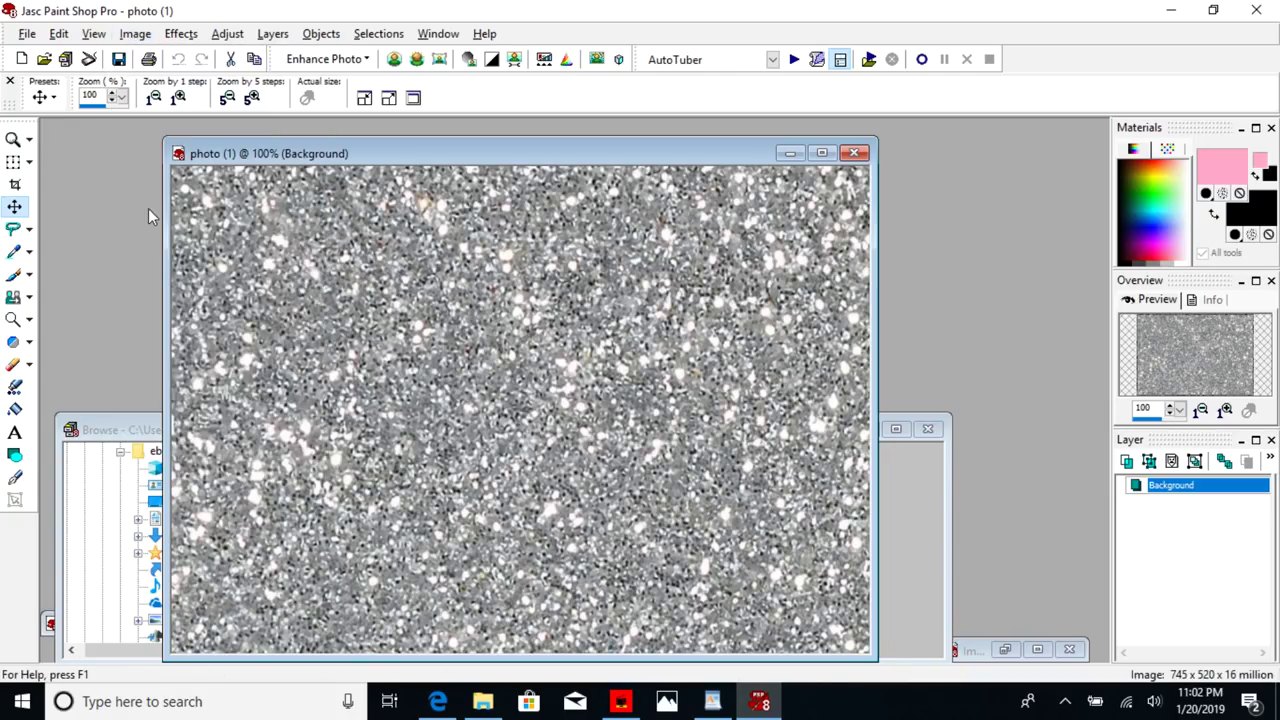
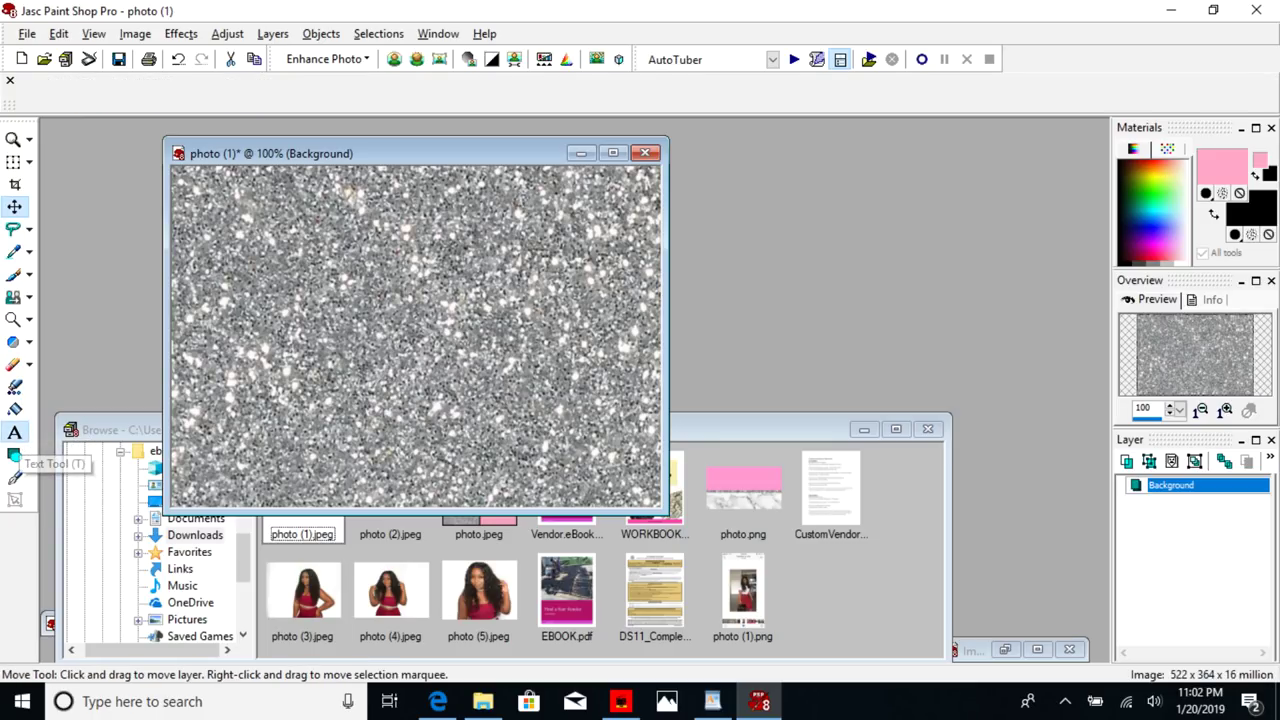
- Set the Text tool to create text as a selection and start a text entry left of the glitter image's centre
click(14, 434)
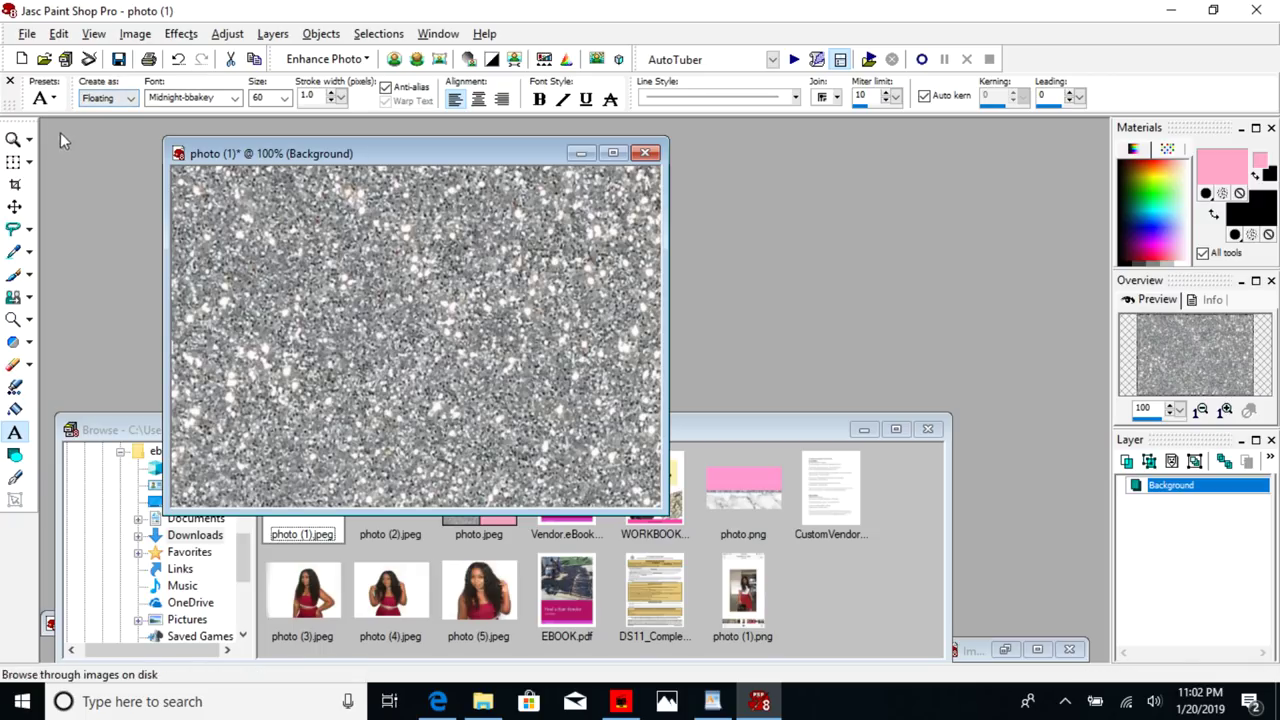
click(132, 98)
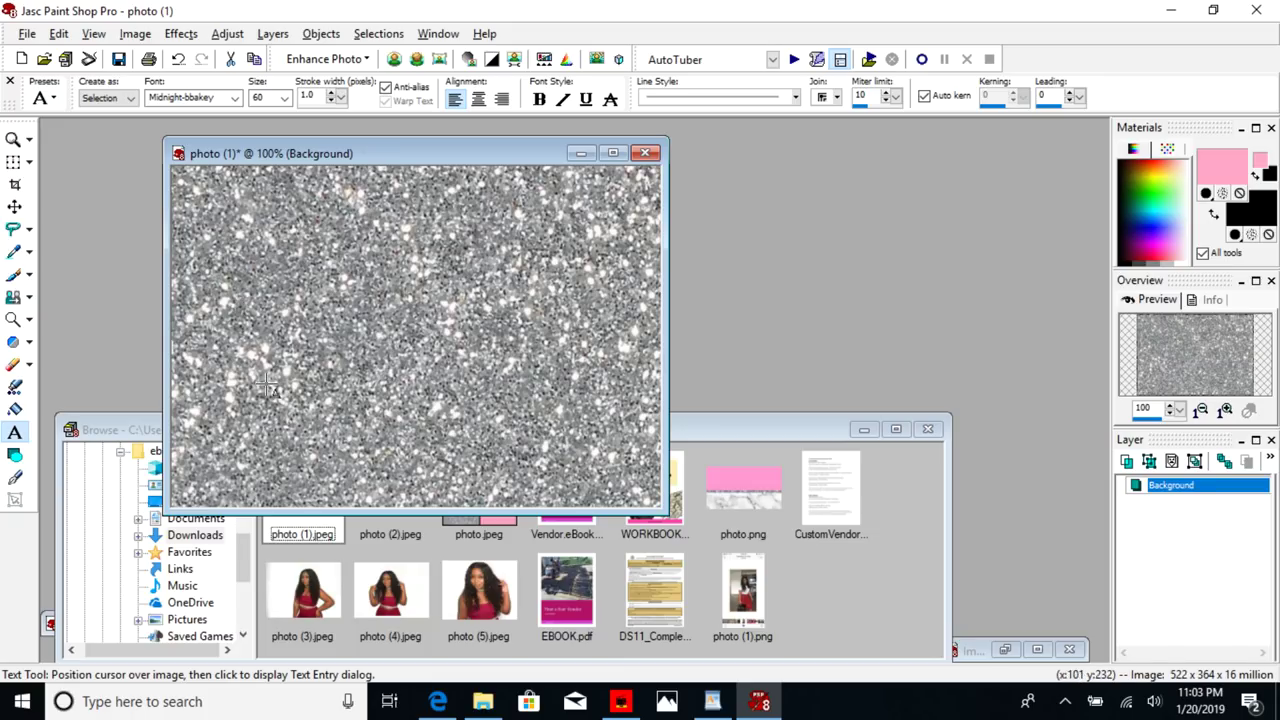
click(240, 333)
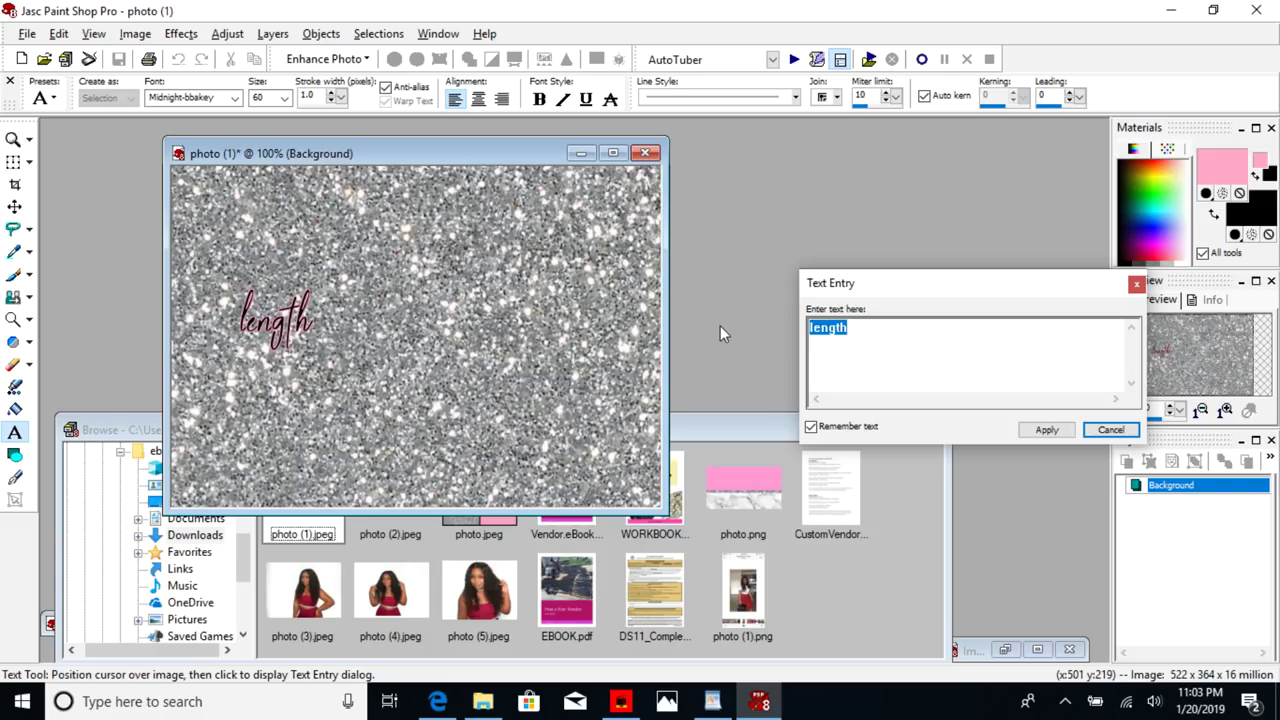
- Replace the remembered text with "Everything Eboni" and select the whole entry
text(Eboni)
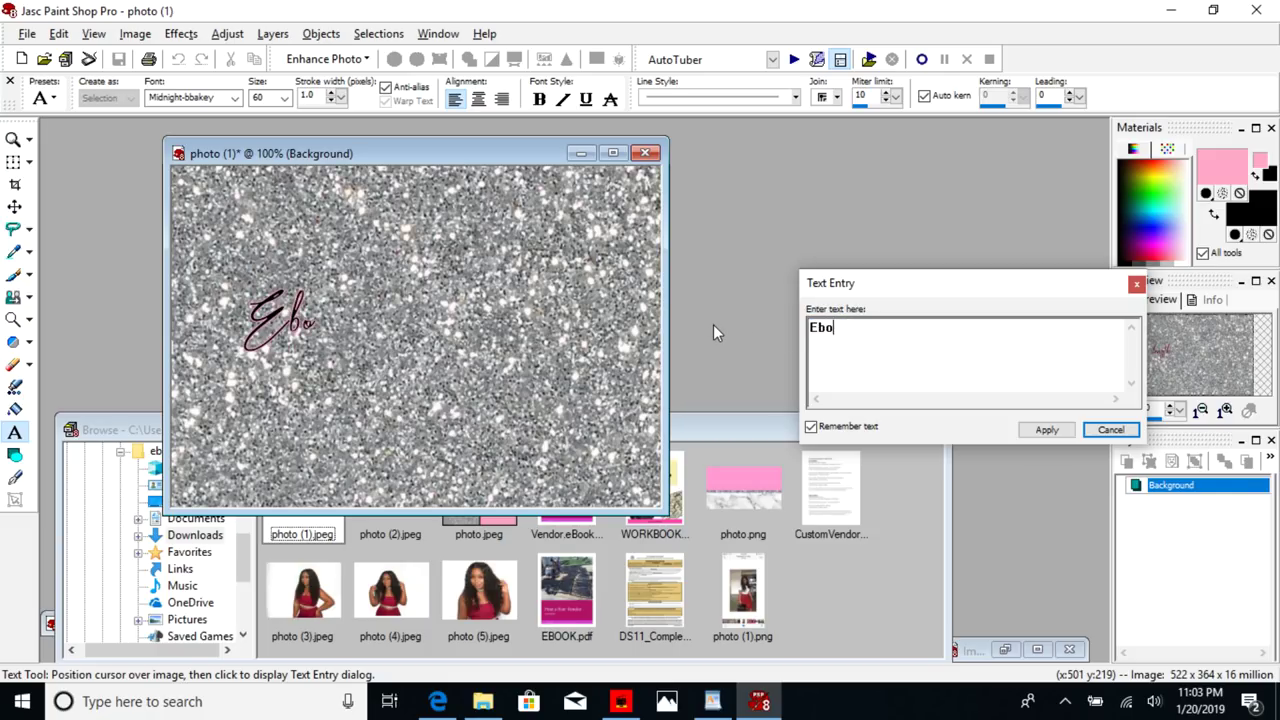
key(BackSpace)
key(BackSpace)
key(BackSpace)
key(BackSpace)
key(BackSpace)
key(BackSpace)
text(Everything EBo)
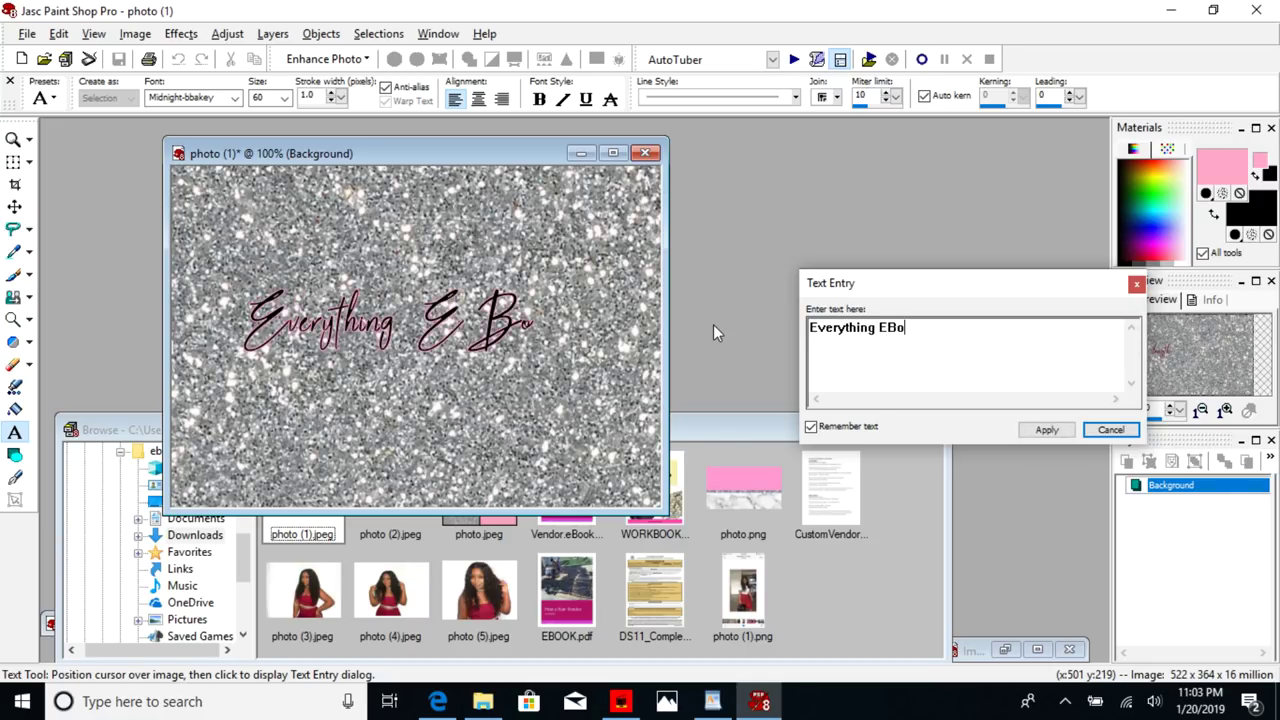
key(BackSpace)
key(BackSpace)
key(BackSpace)
text(Eboni)
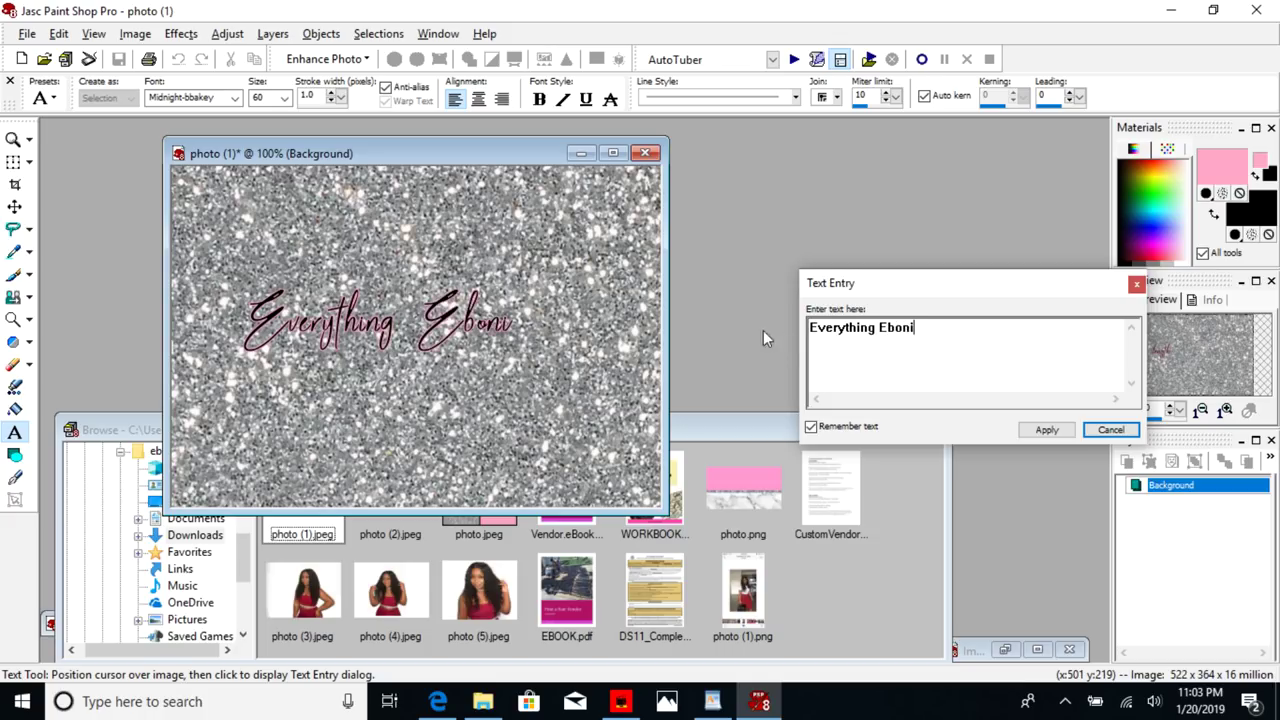
drag(969, 366, 808, 327)
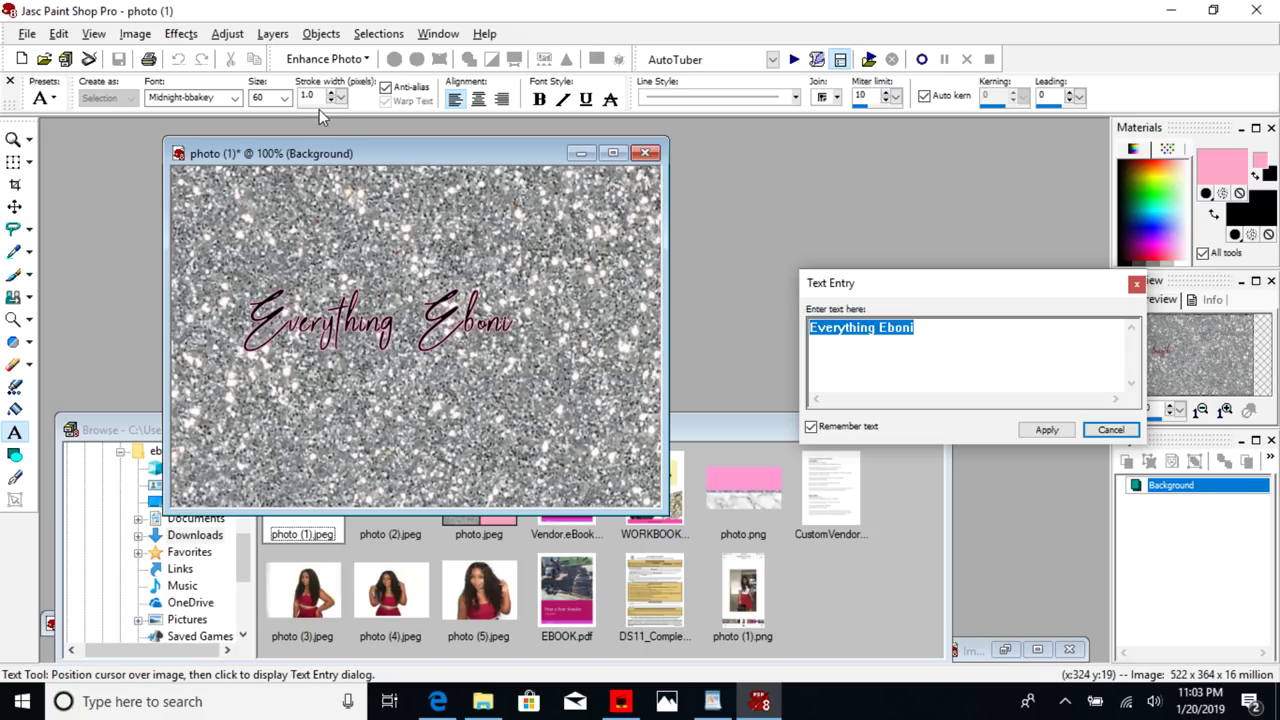
click(435, 701)
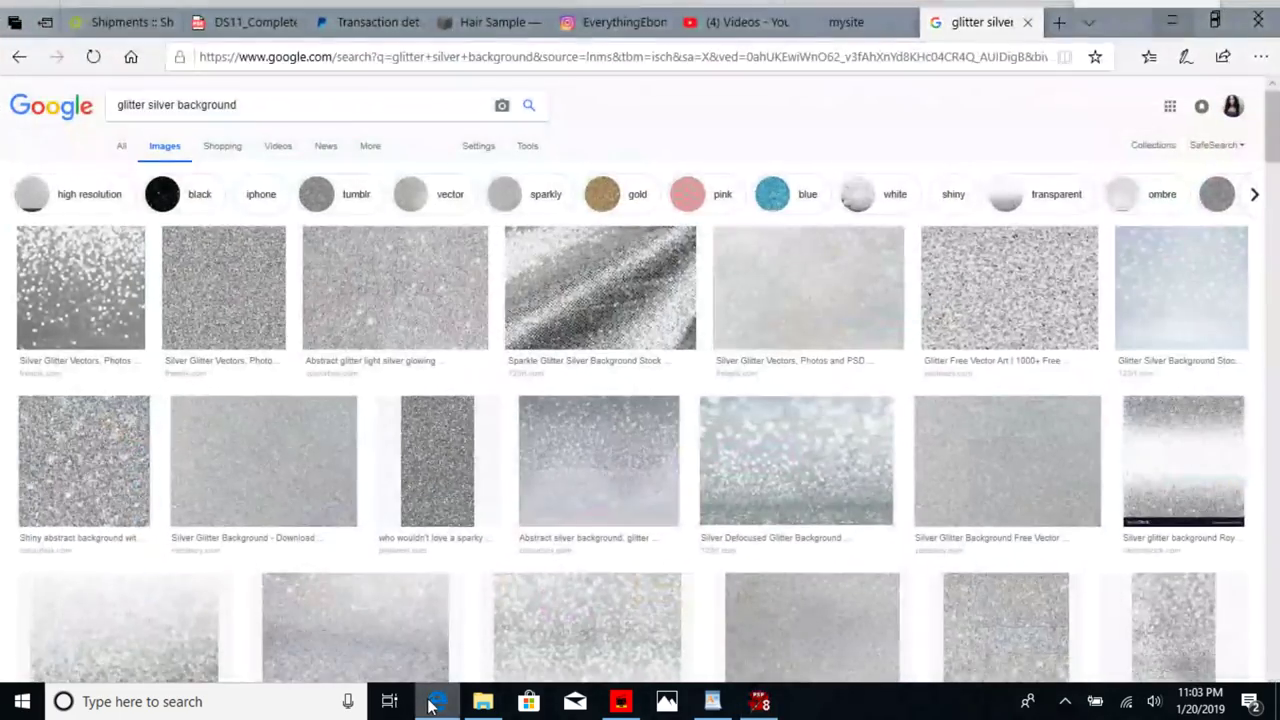
click(432, 702)
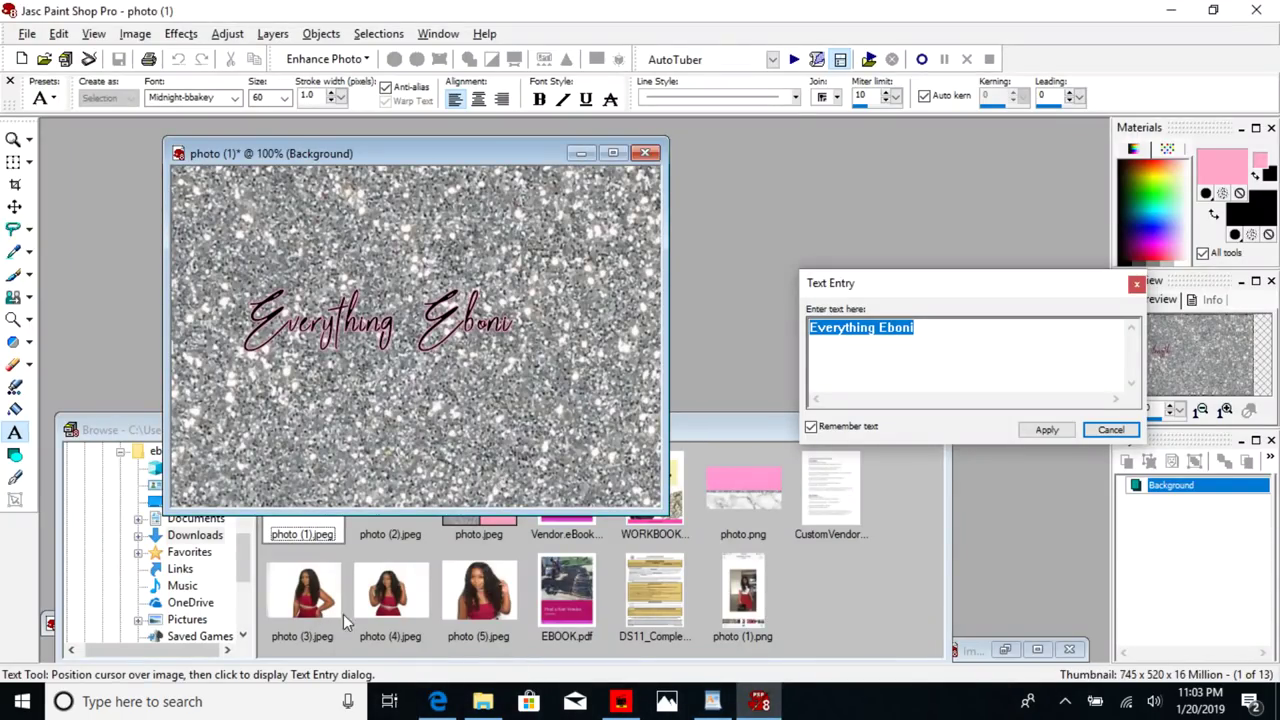
click(483, 703)
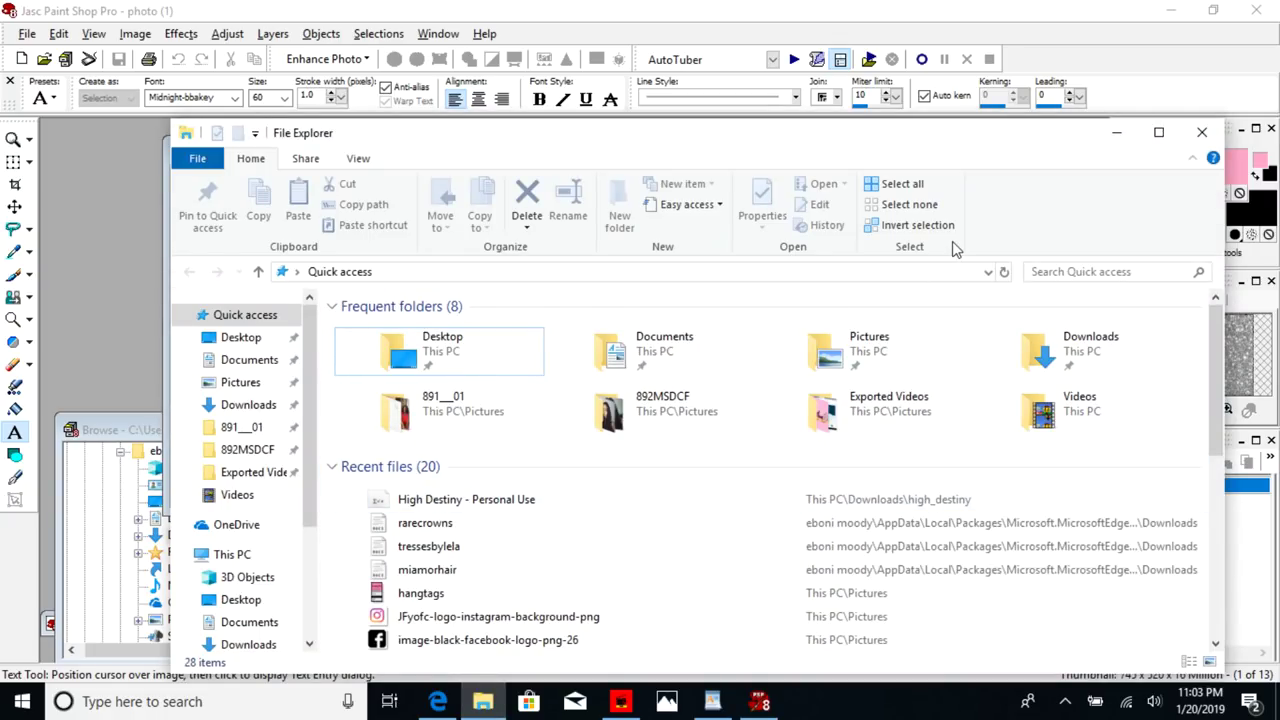
click(1118, 133)
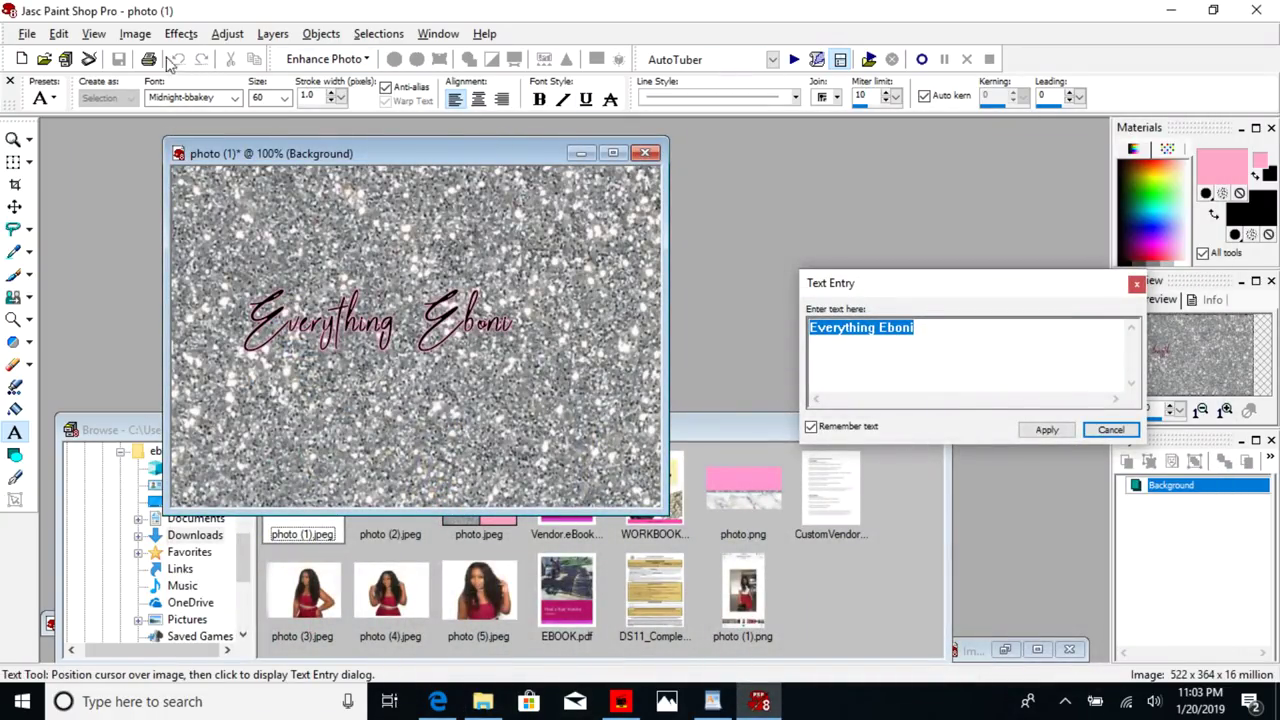
- Set the font of the "Everything Eboni" text to High Destiny - Personal Use
click(224, 95)
click(234, 97)
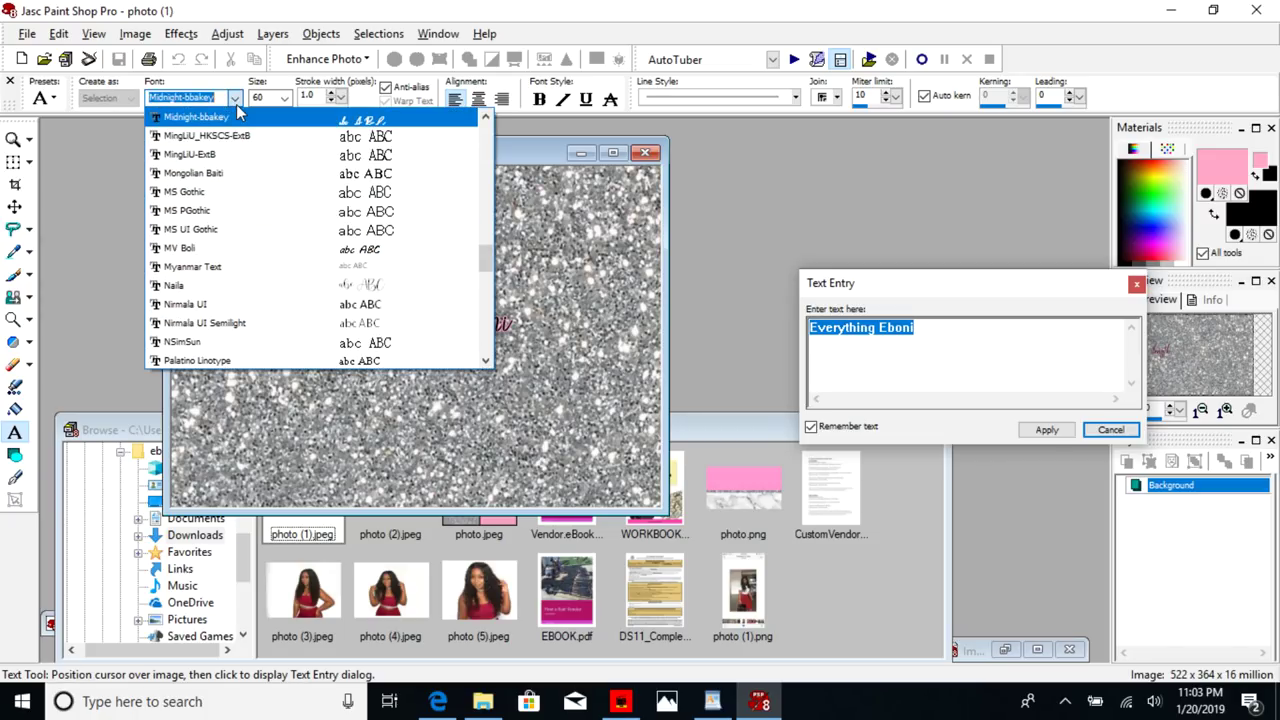
drag(486, 258, 492, 182)
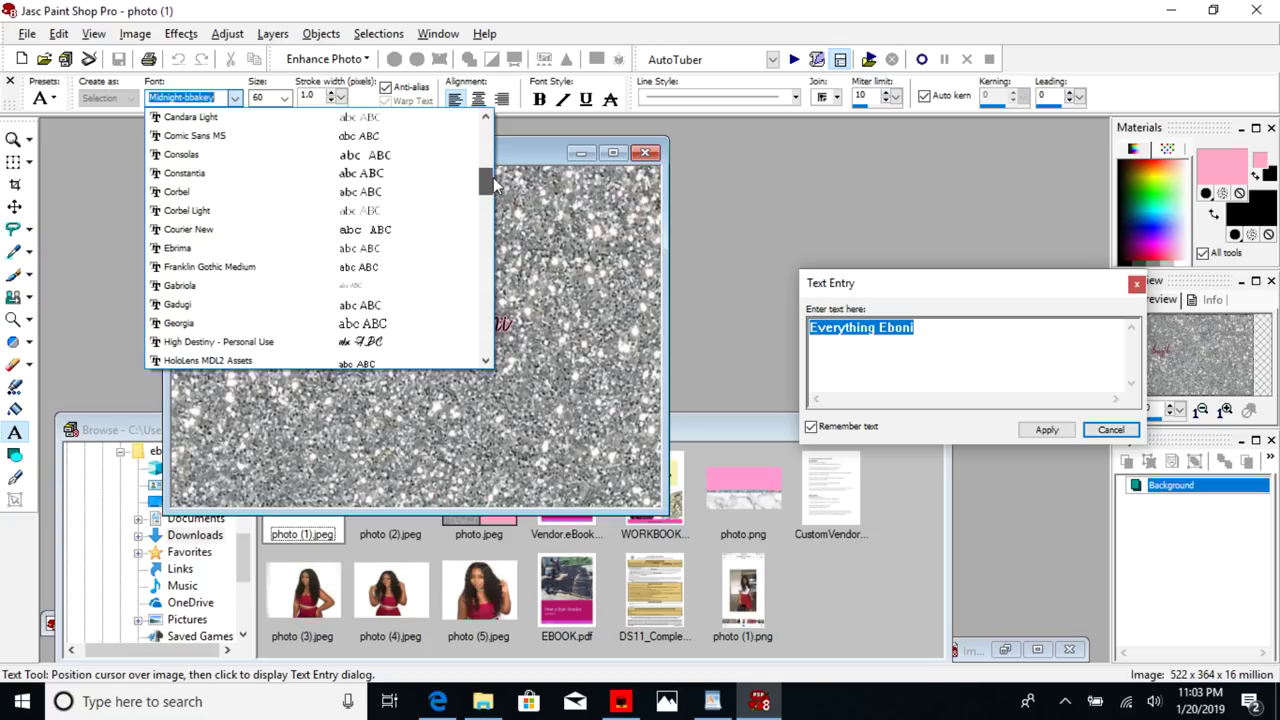
click(193, 342)
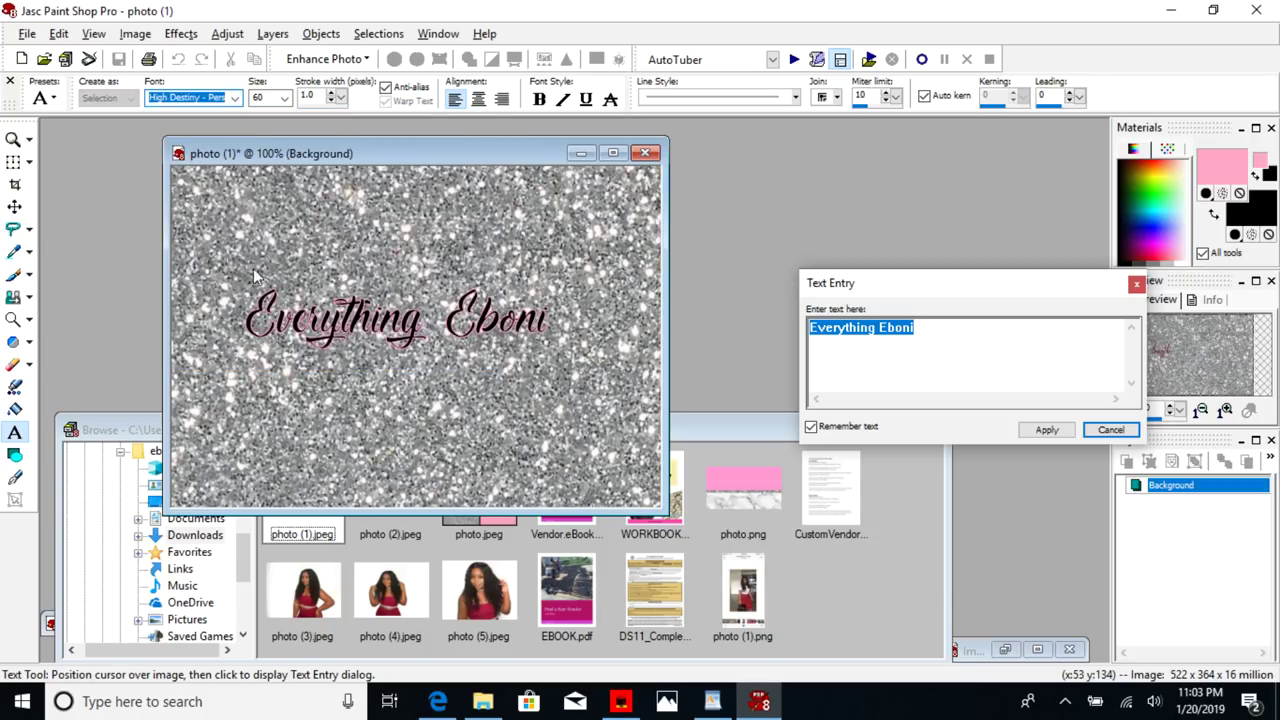
- Try the text at sizes 72 and 100, moving the text entry dialog slightly aside
click(285, 97)
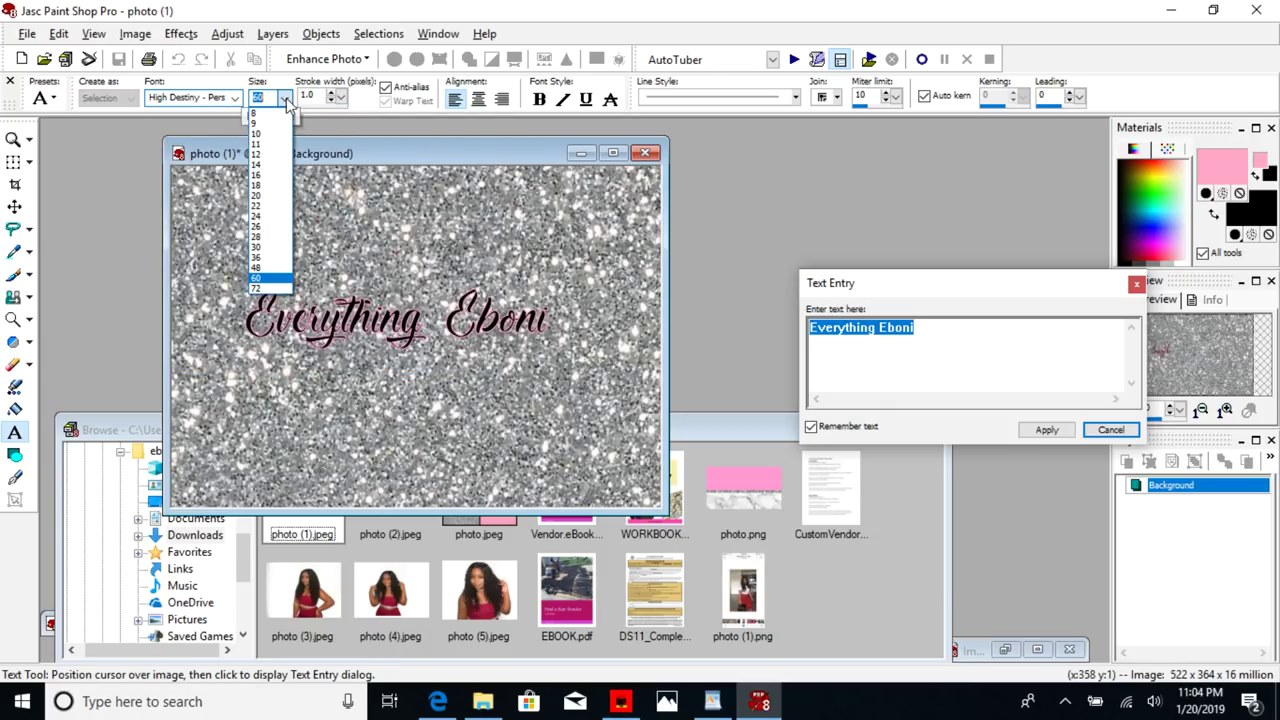
click(250, 293)
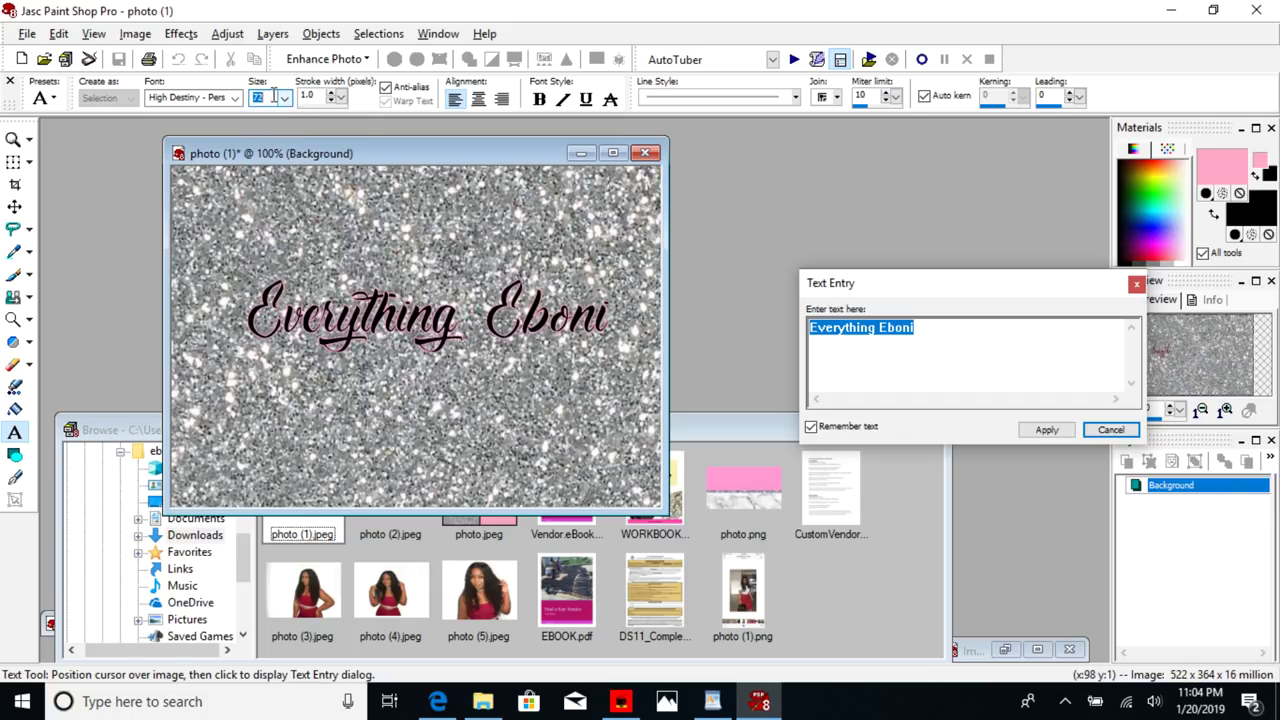
text(100)
key(Return)
drag(920, 289, 905, 284)
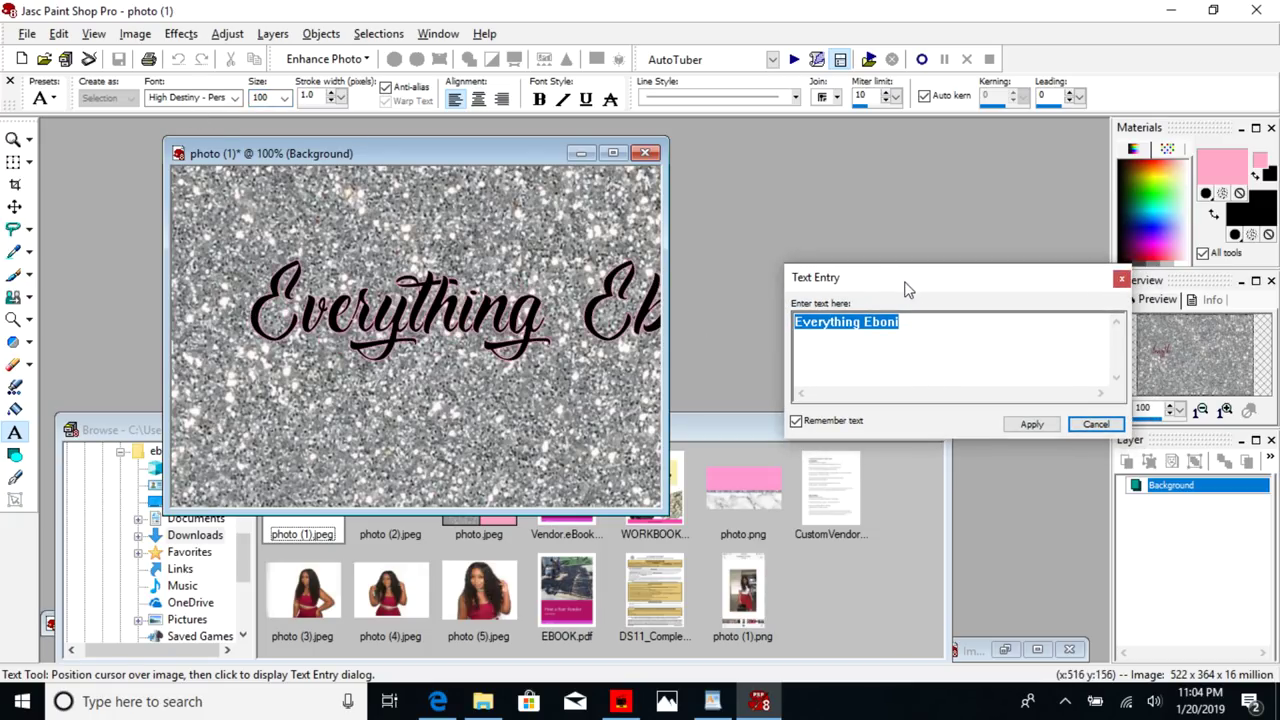
- Set the text size to 85 with the whole "Everything Eboni" entry selected
click(284, 97)
click(257, 288)
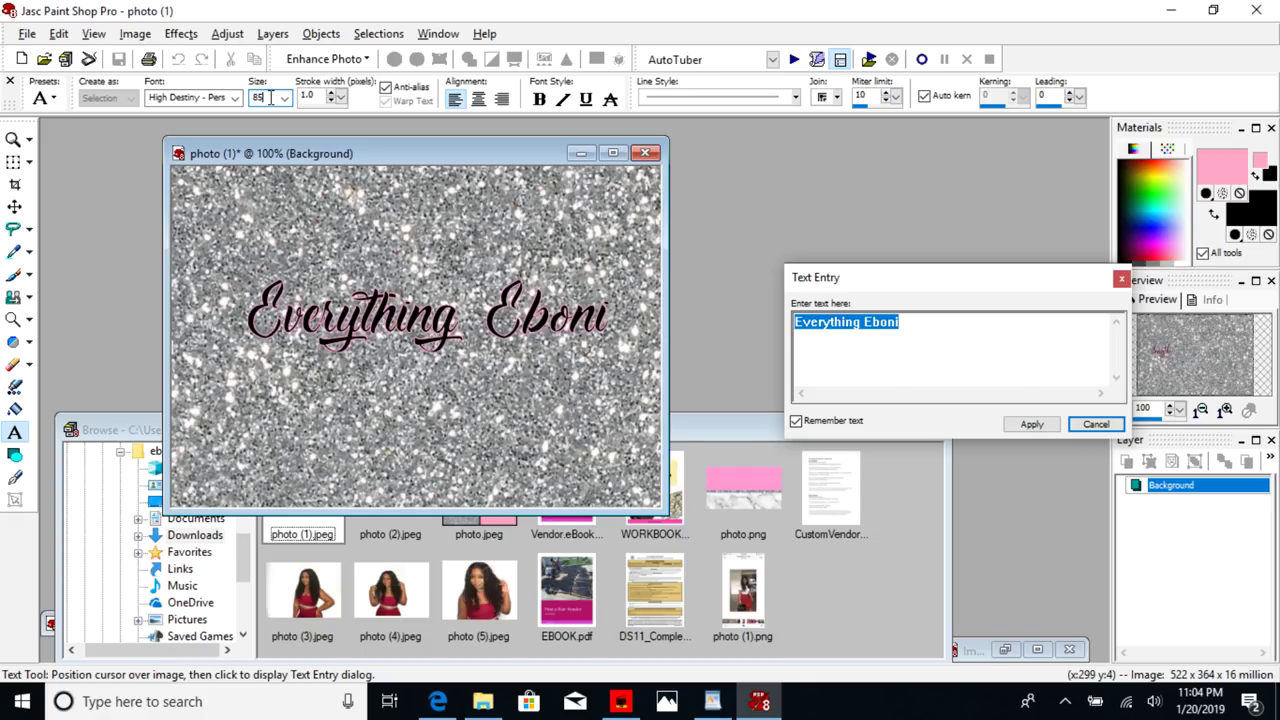
click(949, 343)
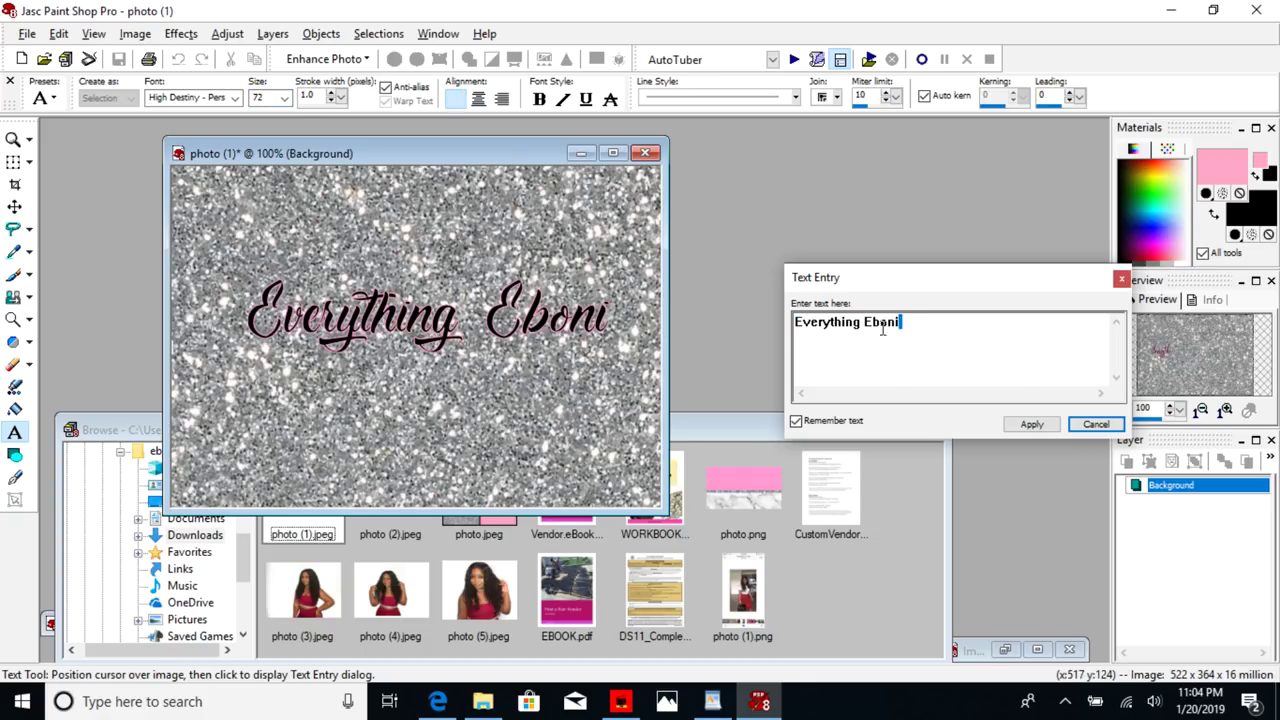
key(ctrl+a)
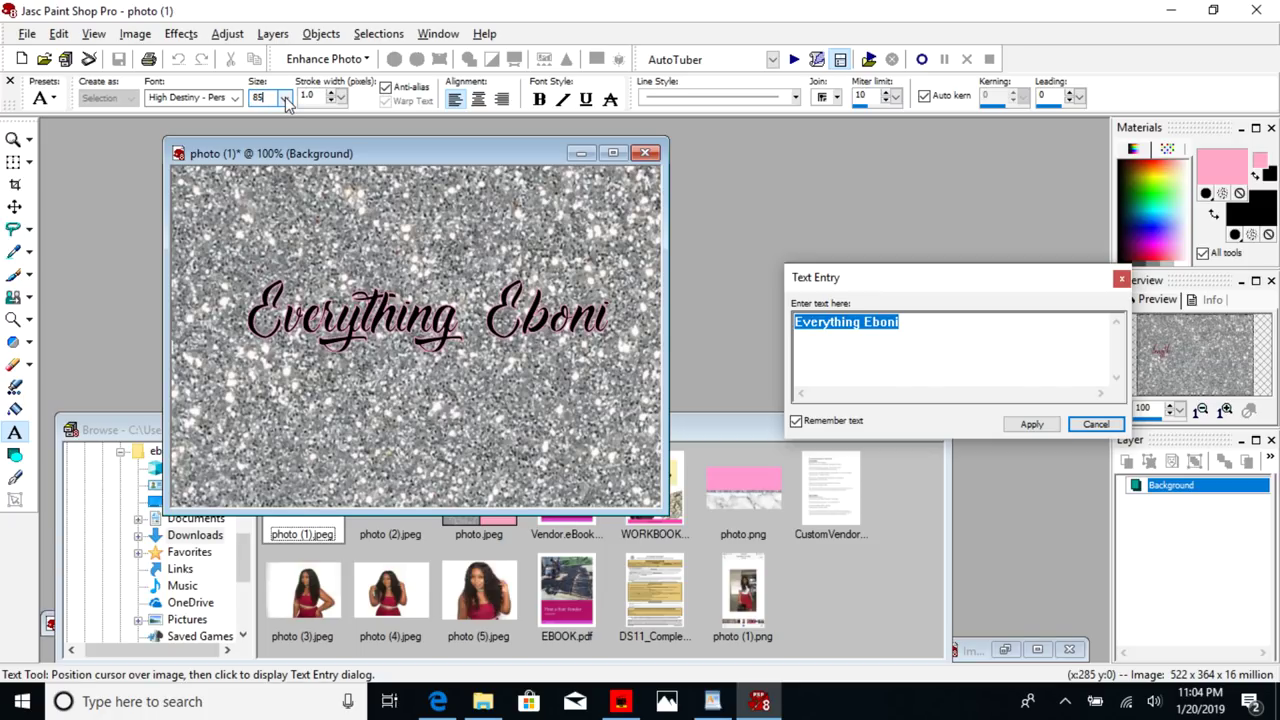
scroll(286, 104, down, 1)
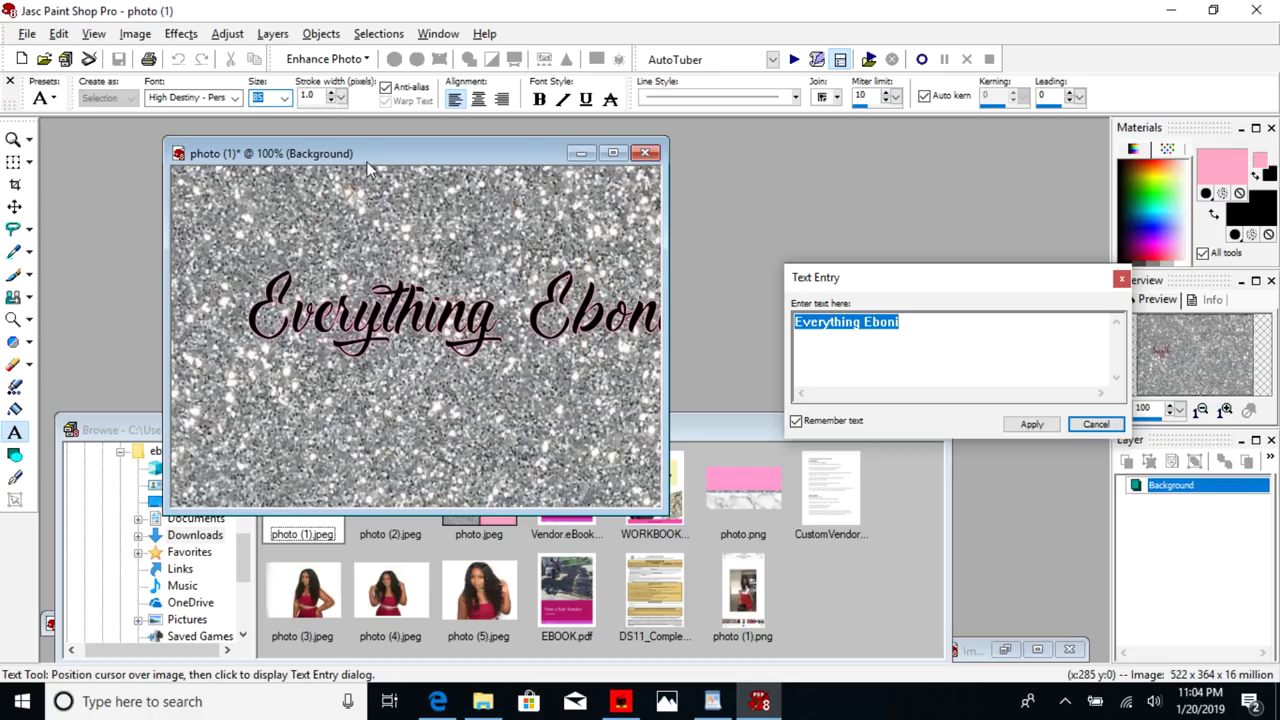
- Discard the current text entry and enter "Everything Eboni" again, starting near the left edge of the glitter image
click(1077, 428)
click(187, 300)
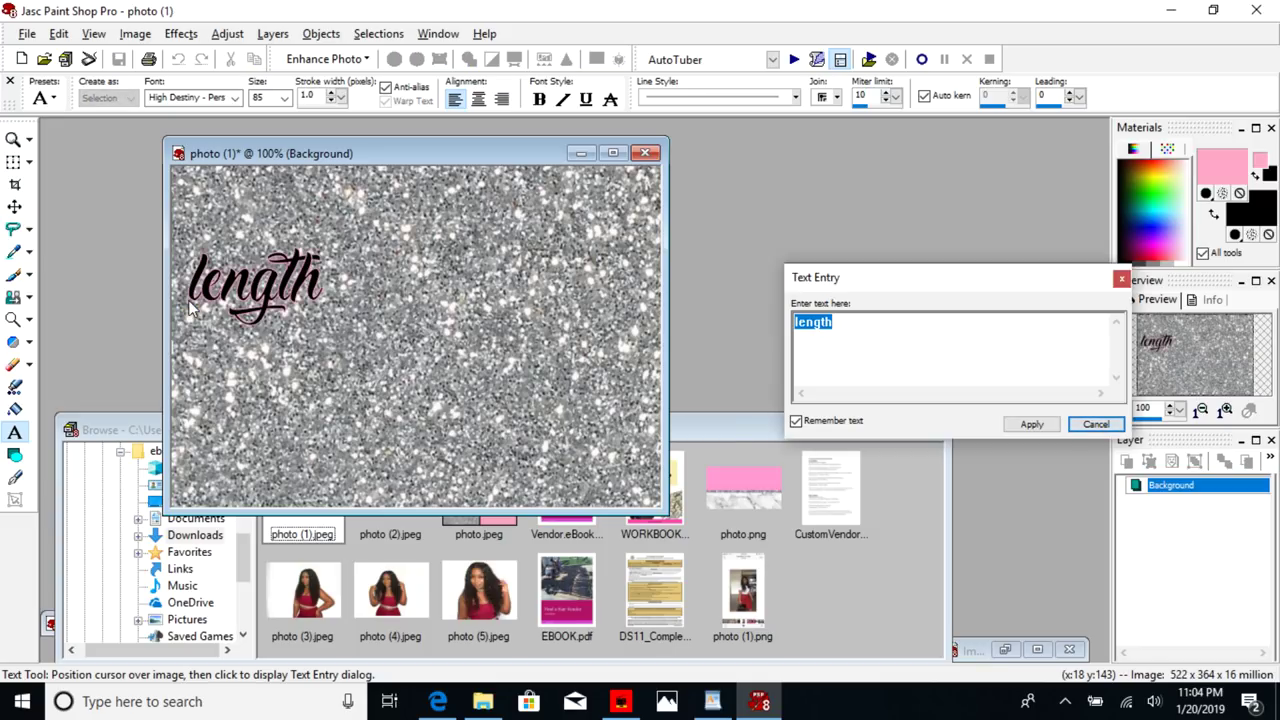
text(Every)
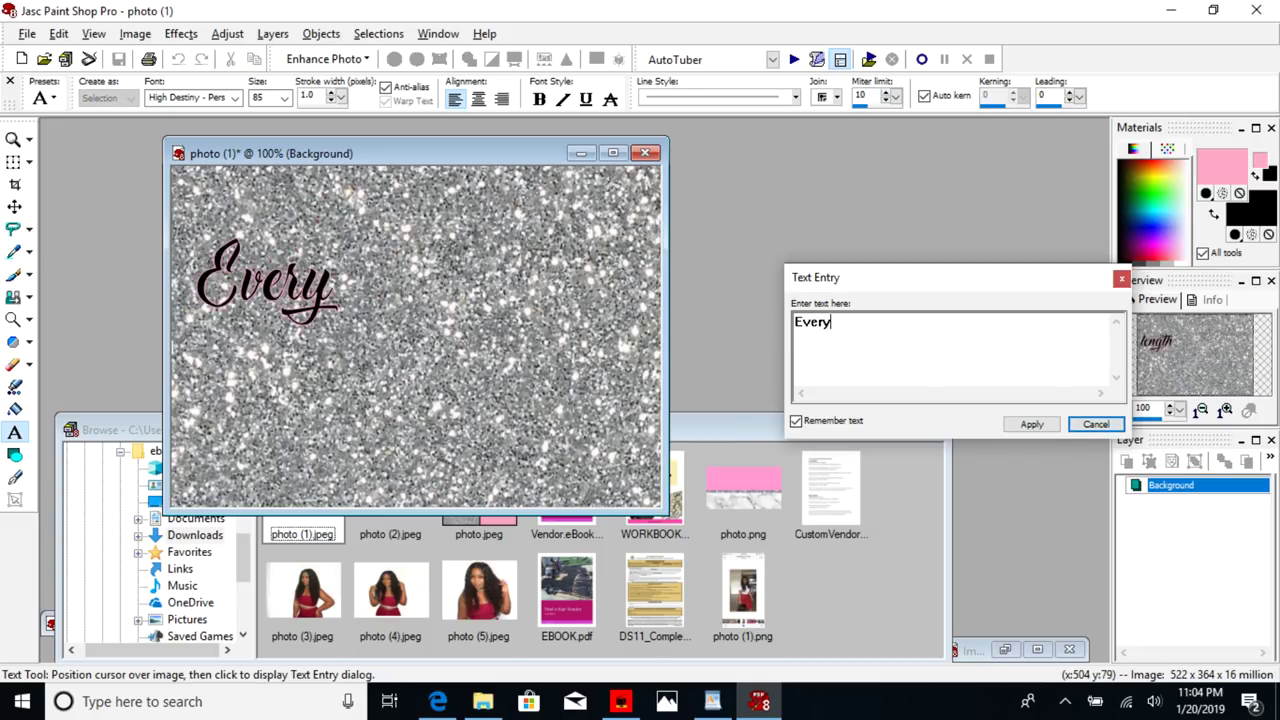
text(thing EBoni)
key(BackSpace)
key(BackSpace)
key(BackSpace)
key(BackSpace)
text(boni)
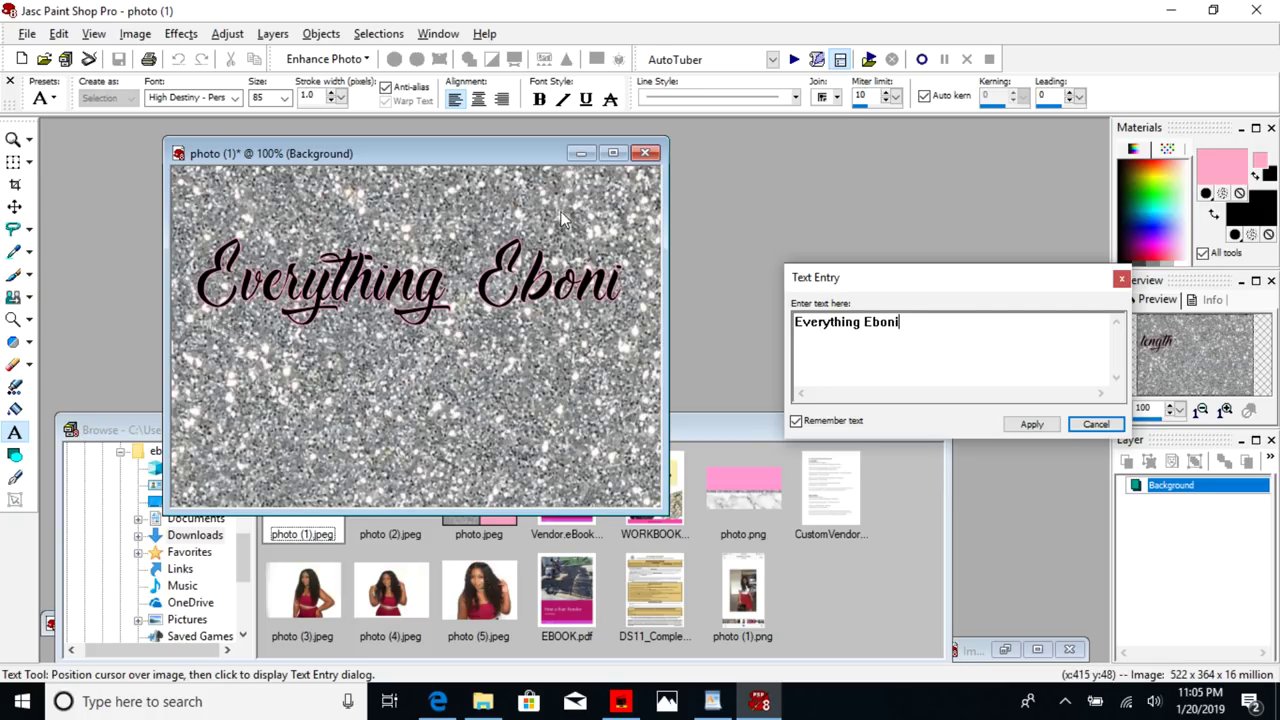
- Apply the text entry as a selection on the glitter image and copy the selected glitter
click(1031, 425)
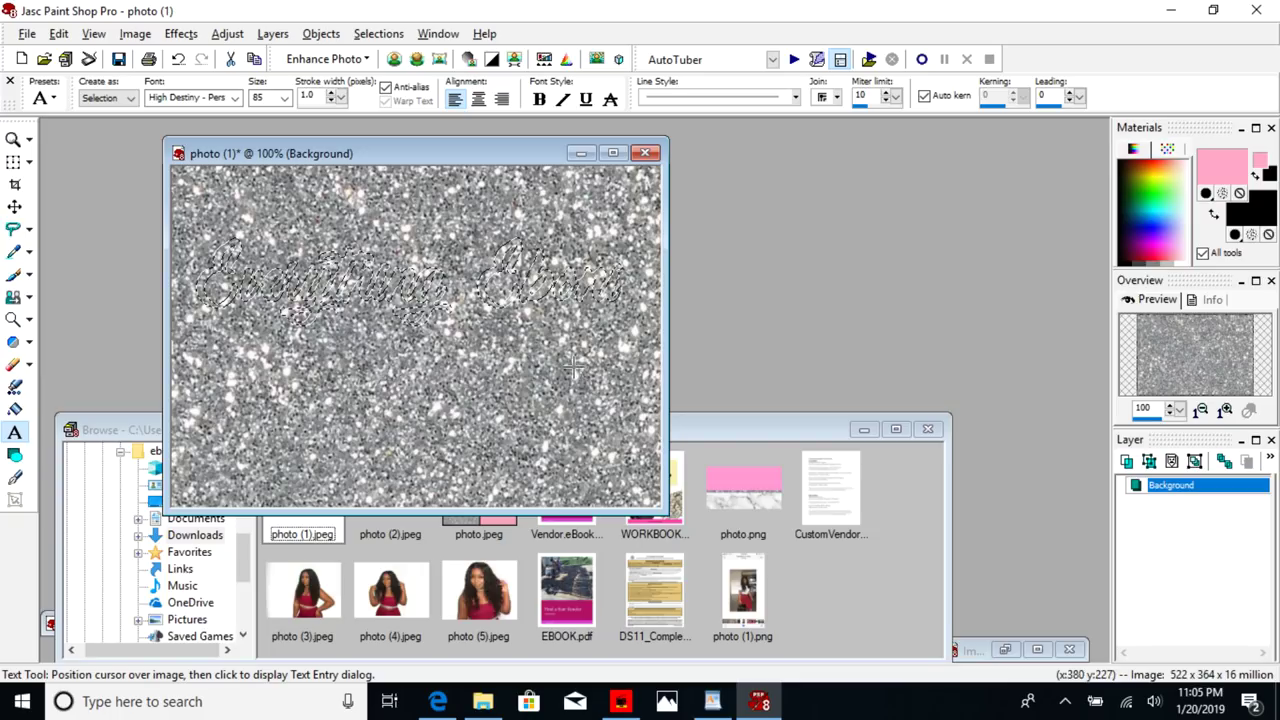
click(60, 36)
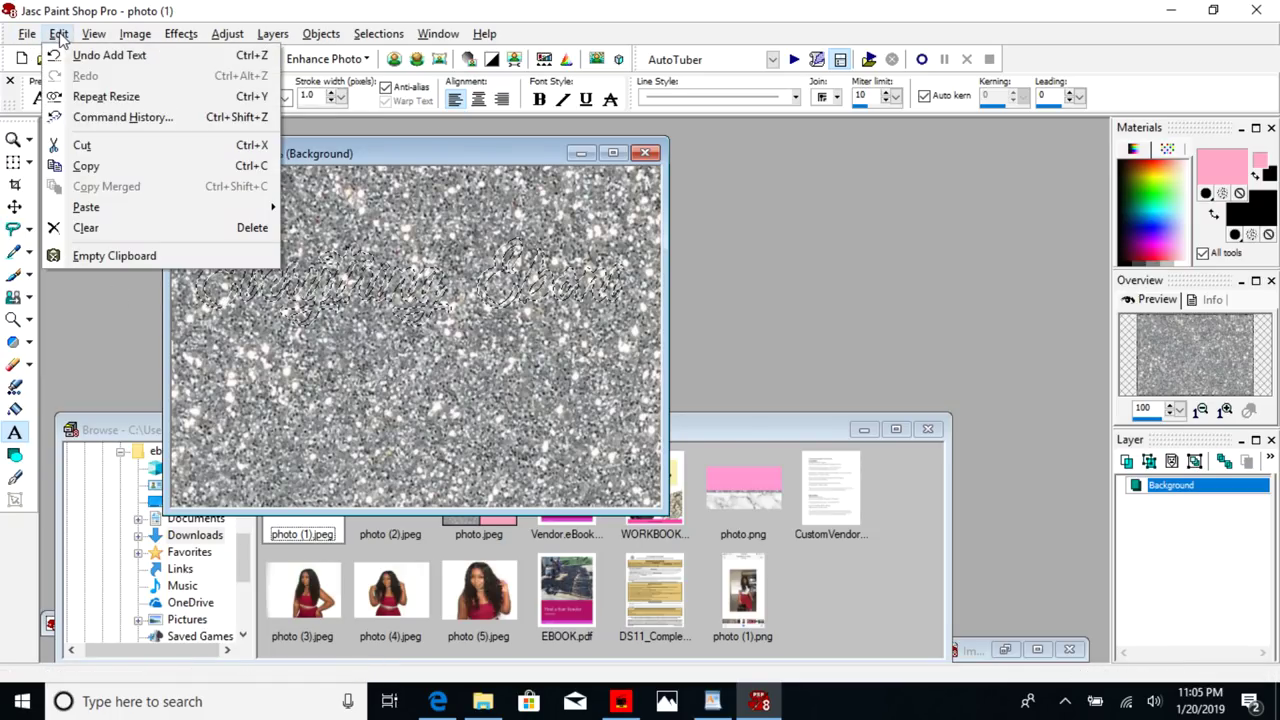
click(95, 167)
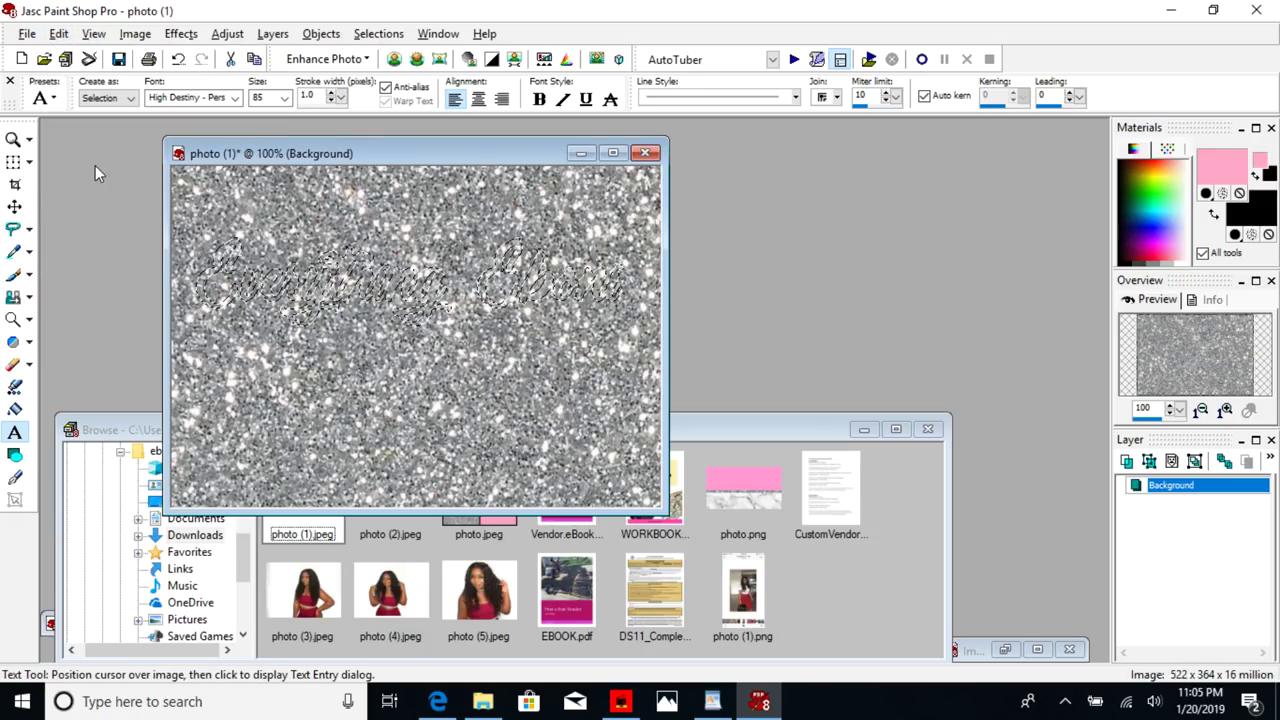
- Try pasting the copied lettering as a new selection in the lower part of the glitter image, and undo the paste
click(60, 34)
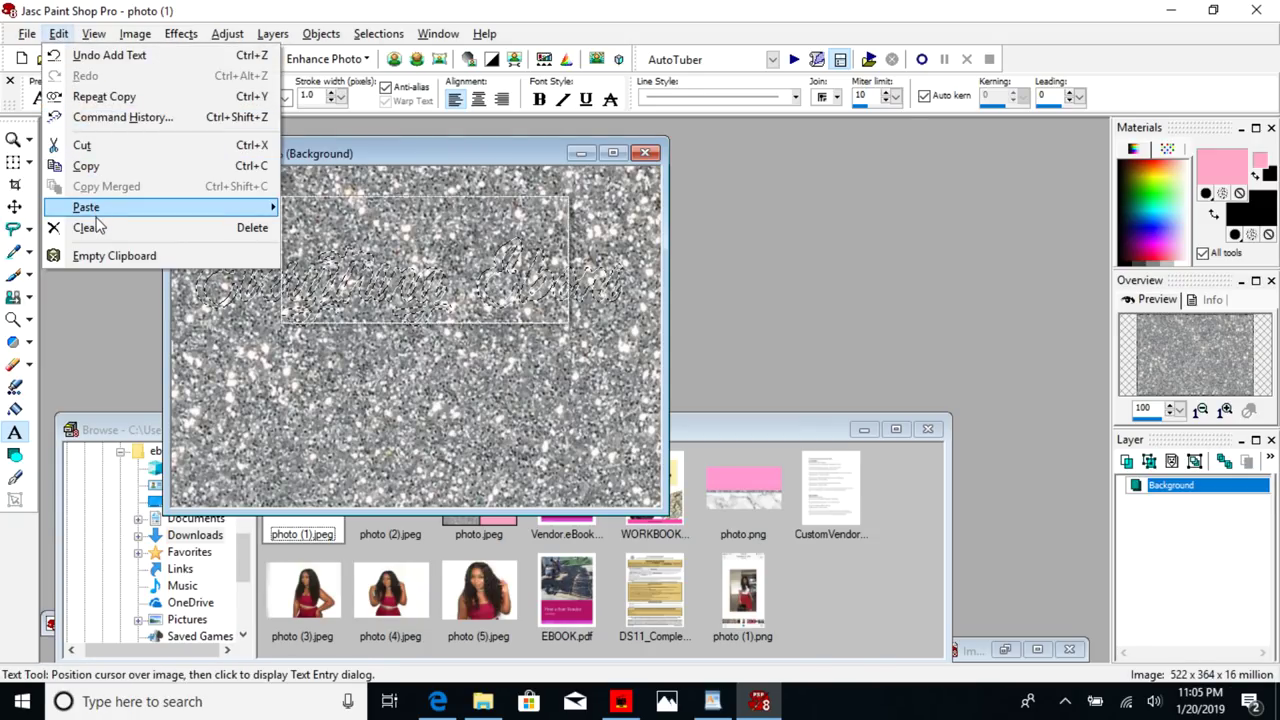
mouse_move(96, 214)
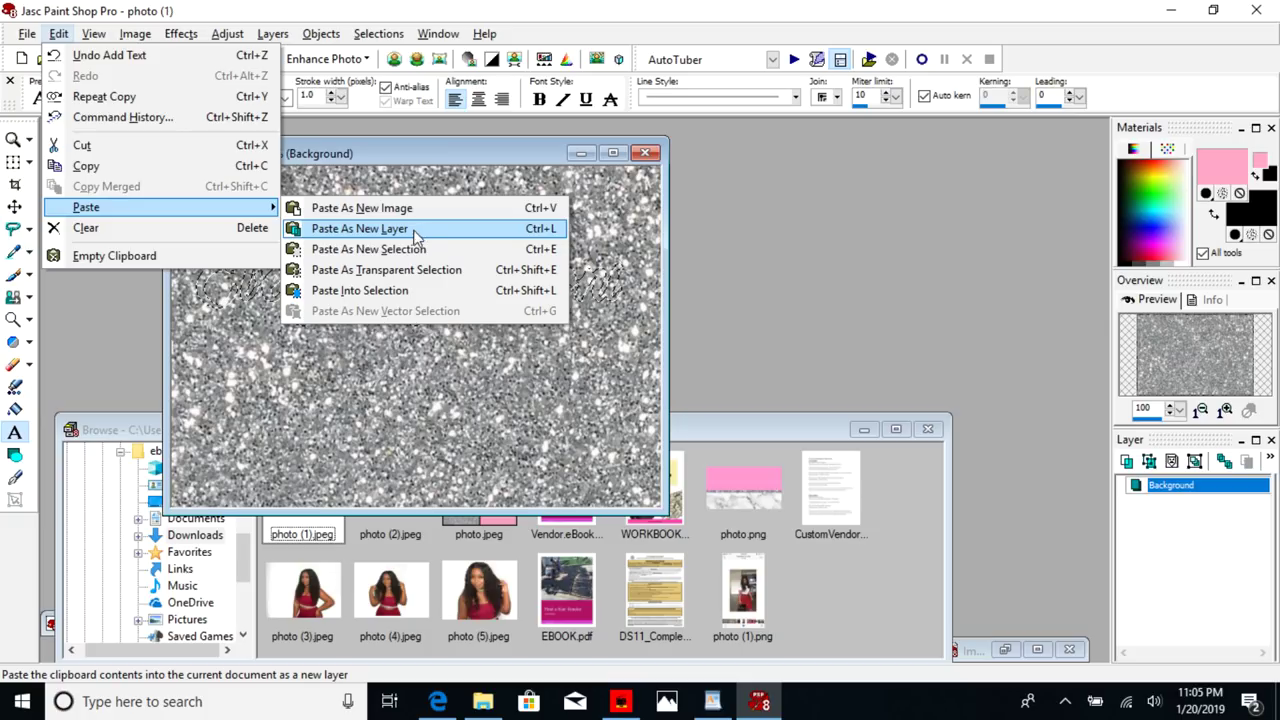
click(417, 249)
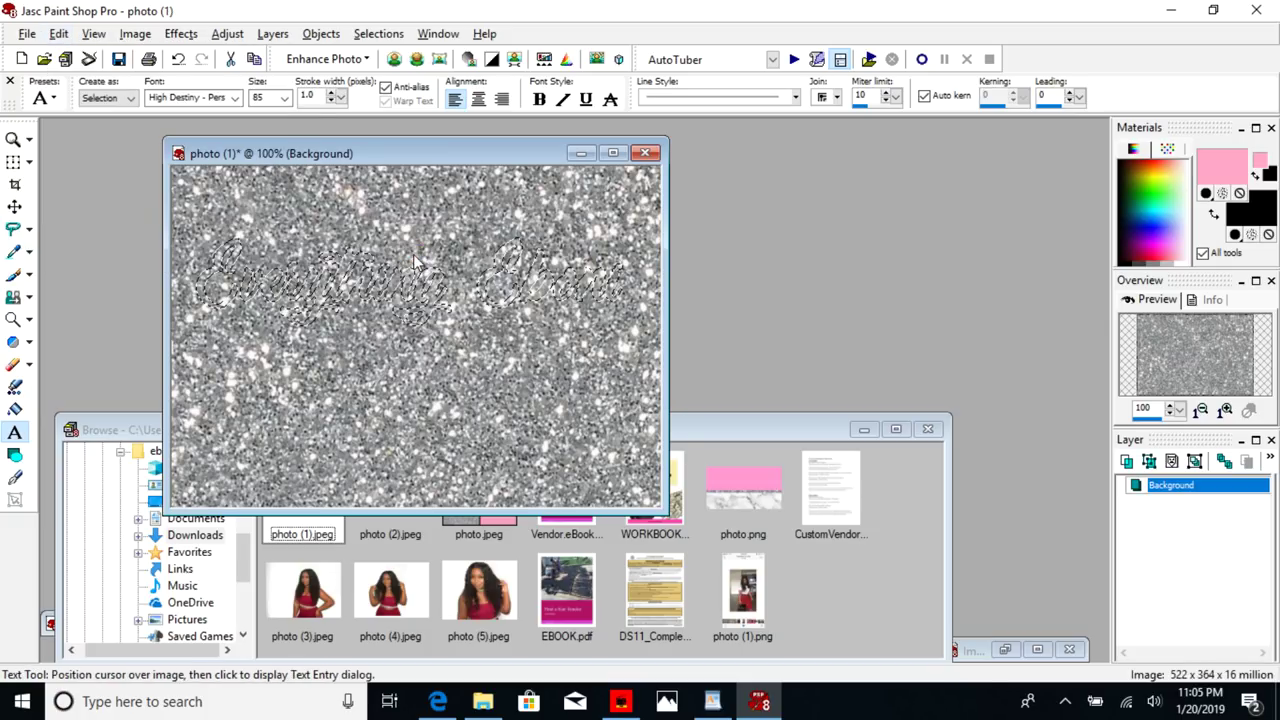
click(411, 387)
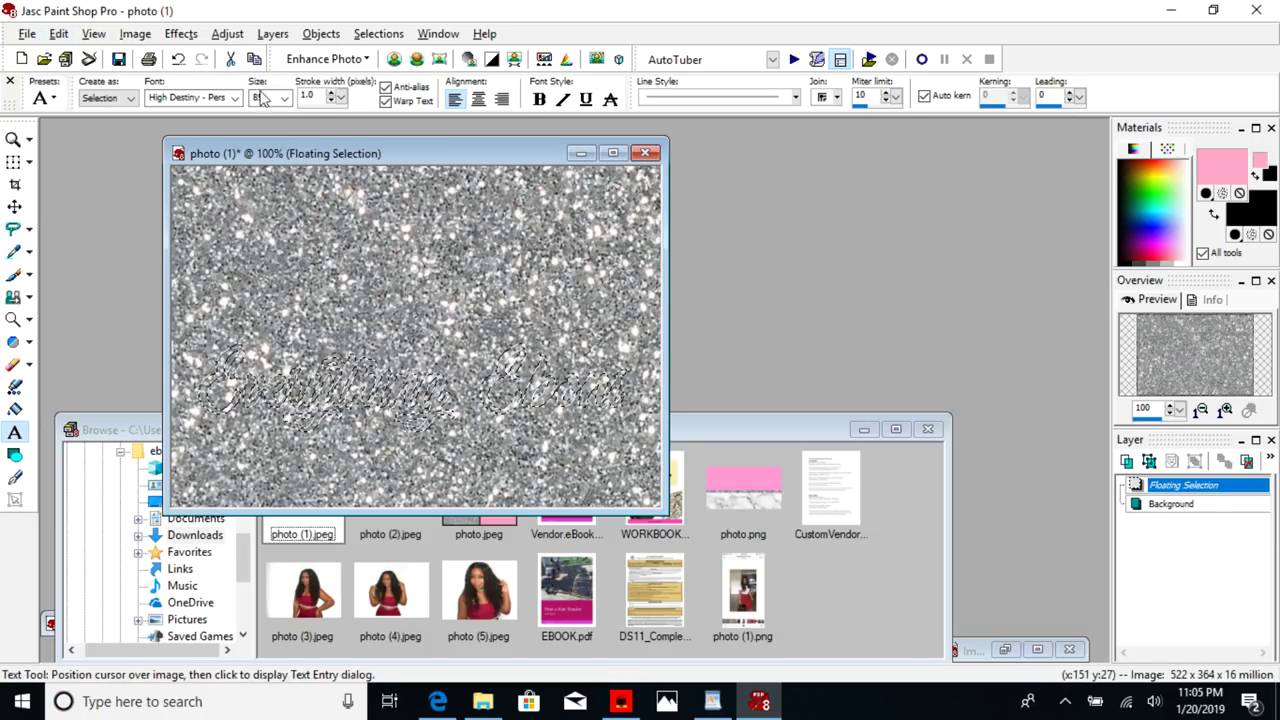
click(180, 58)
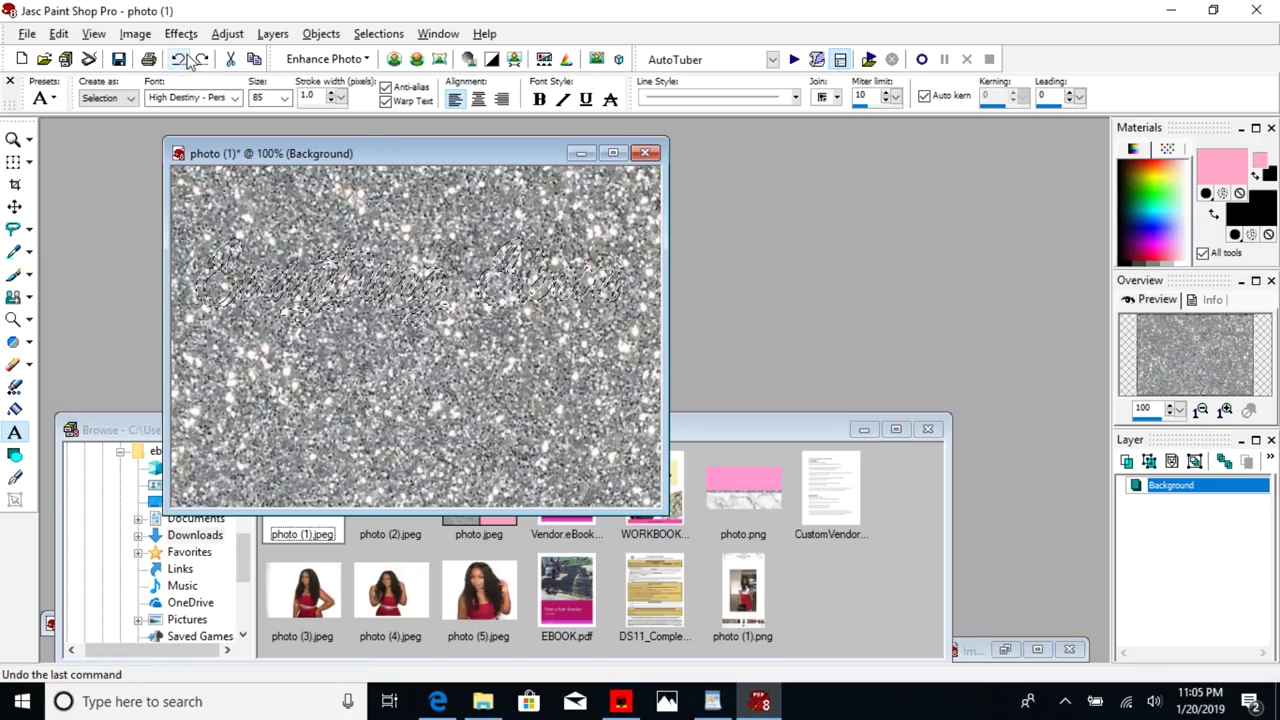
- Paste the copied glitter lettering as a new image
click(57, 34)
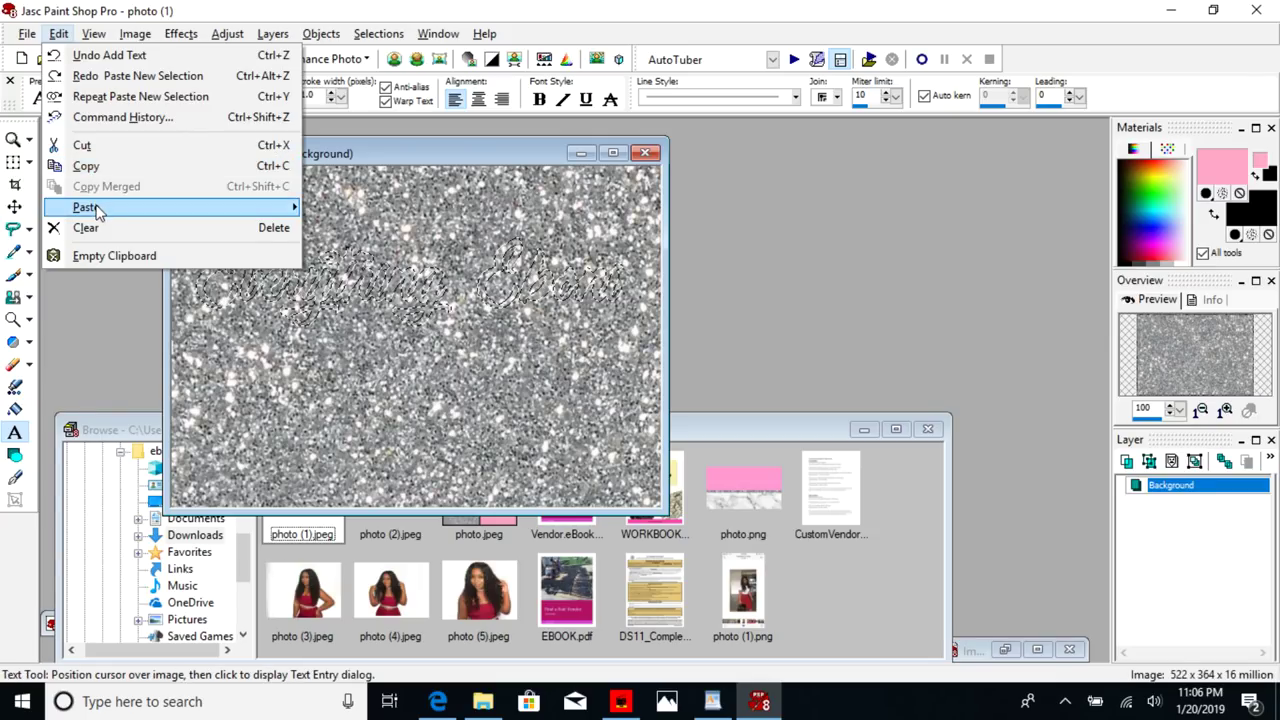
mouse_move(186, 212)
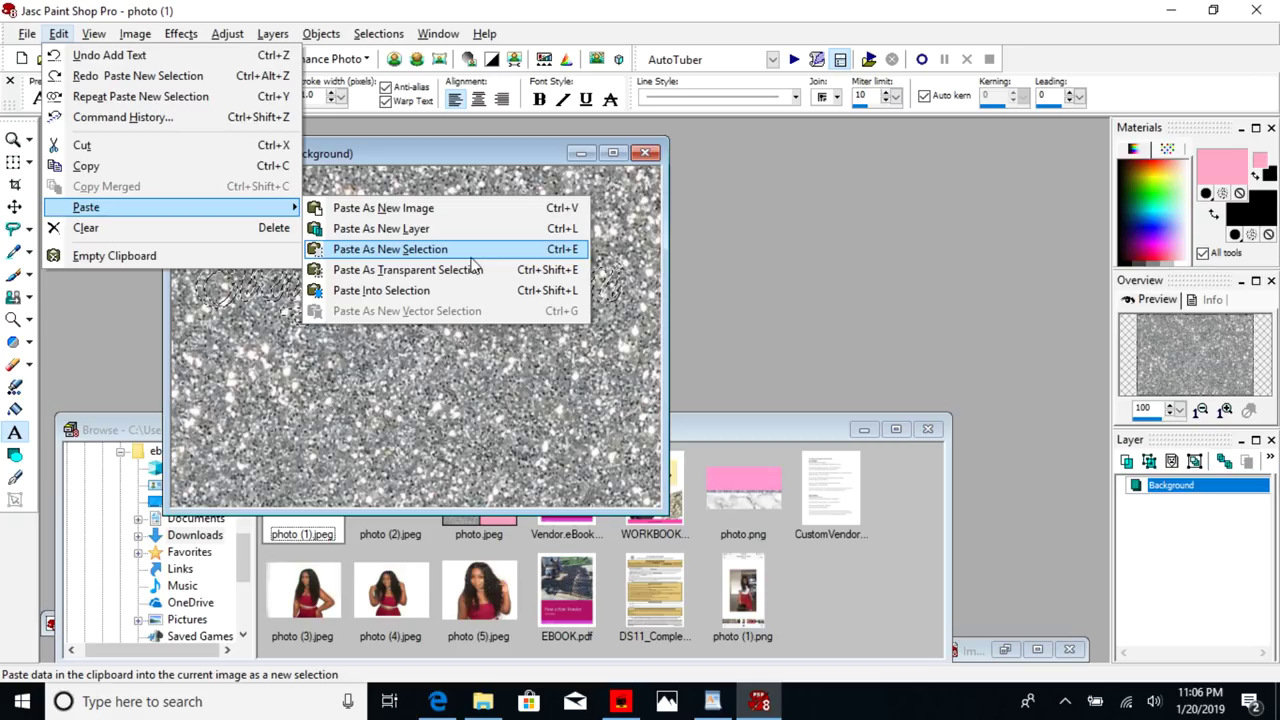
click(380, 210)
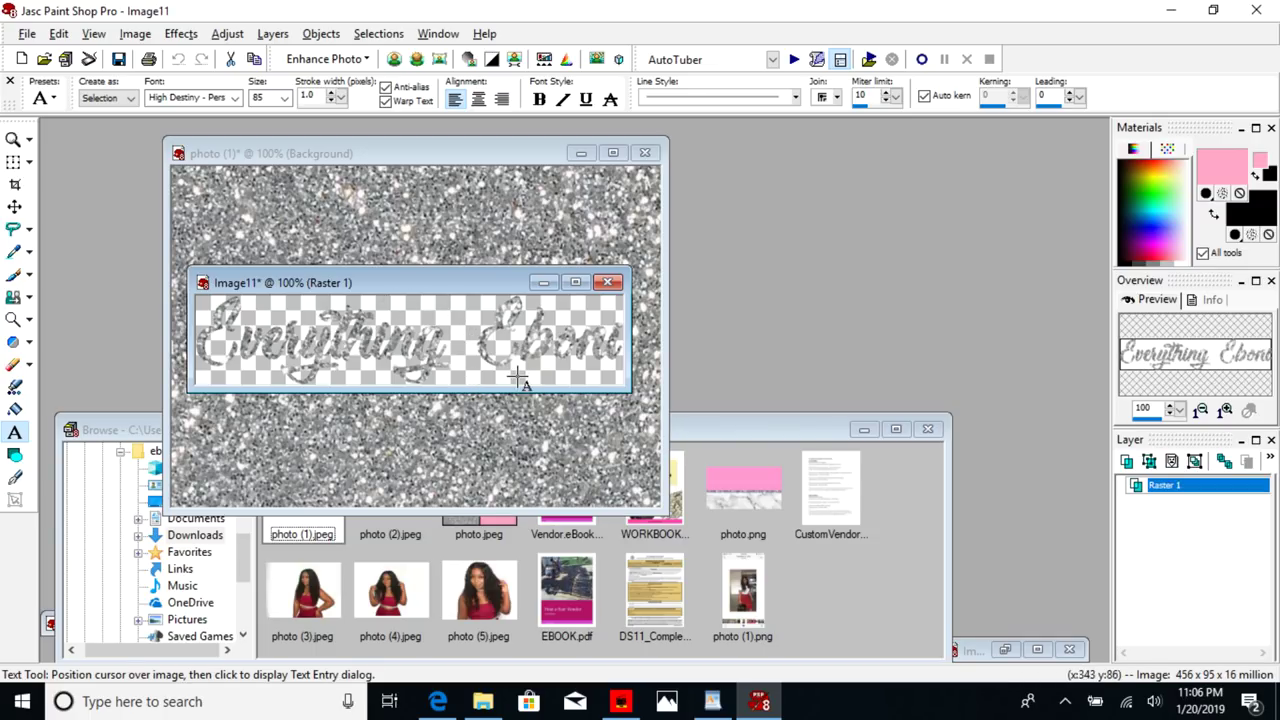
- Create a new 1200 x 900 pixel image at 200 pixels/inch with a black raster background
click(27, 34)
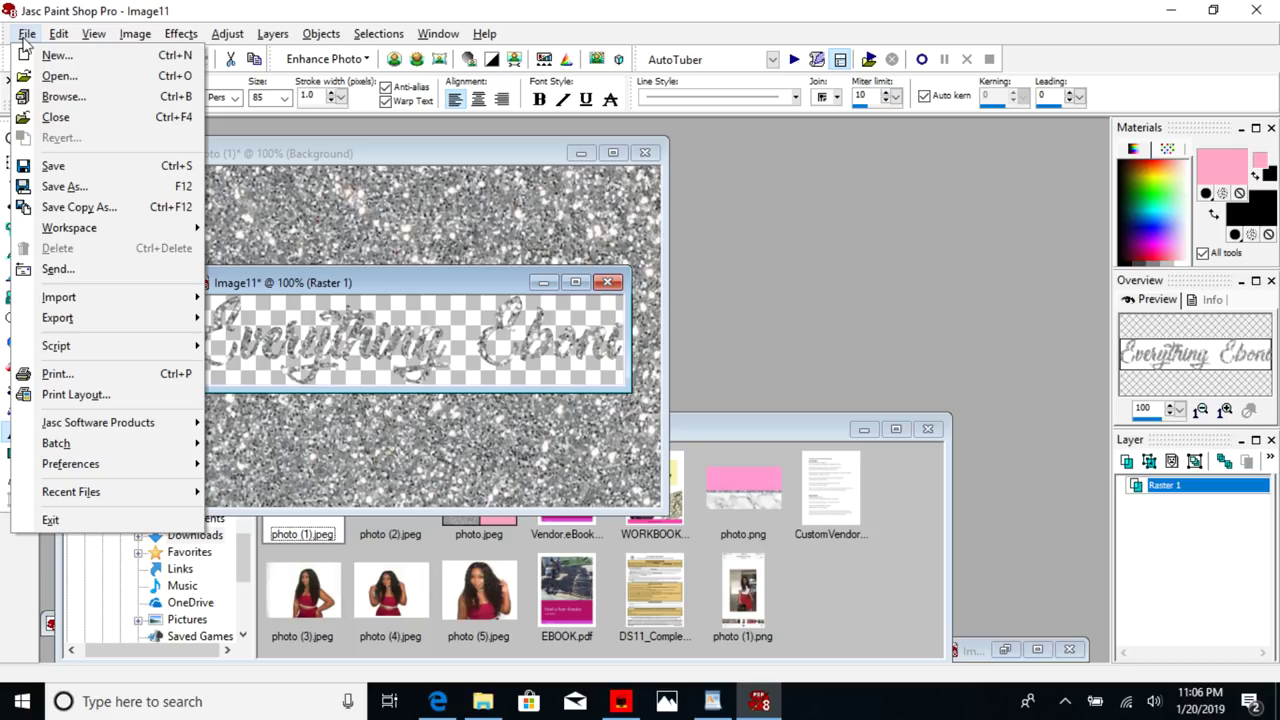
click(30, 36)
click(30, 36)
click(45, 57)
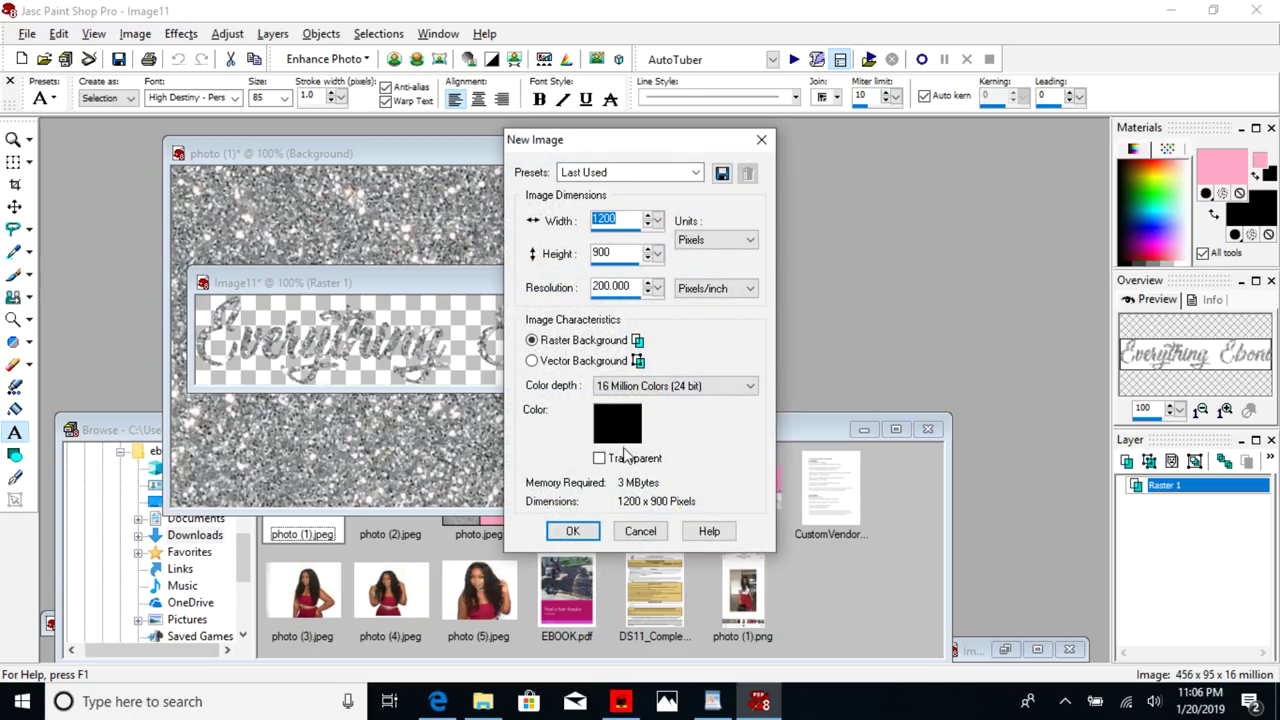
click(627, 414)
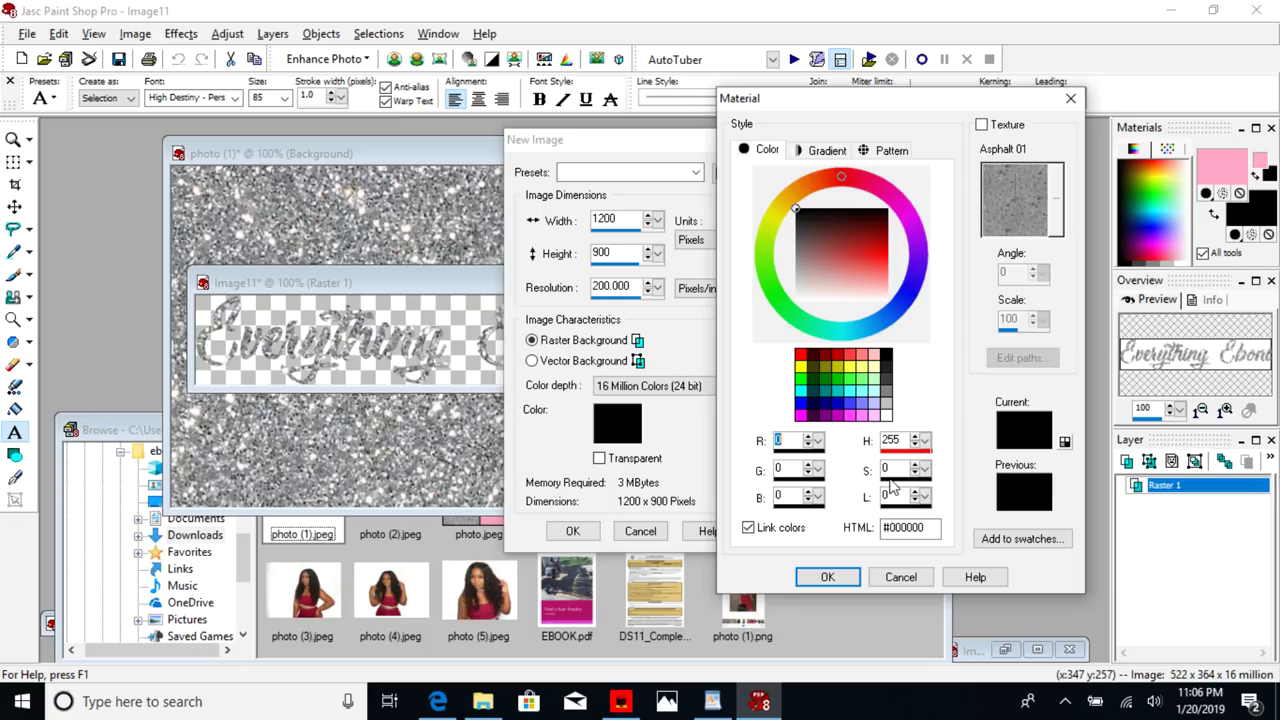
click(826, 575)
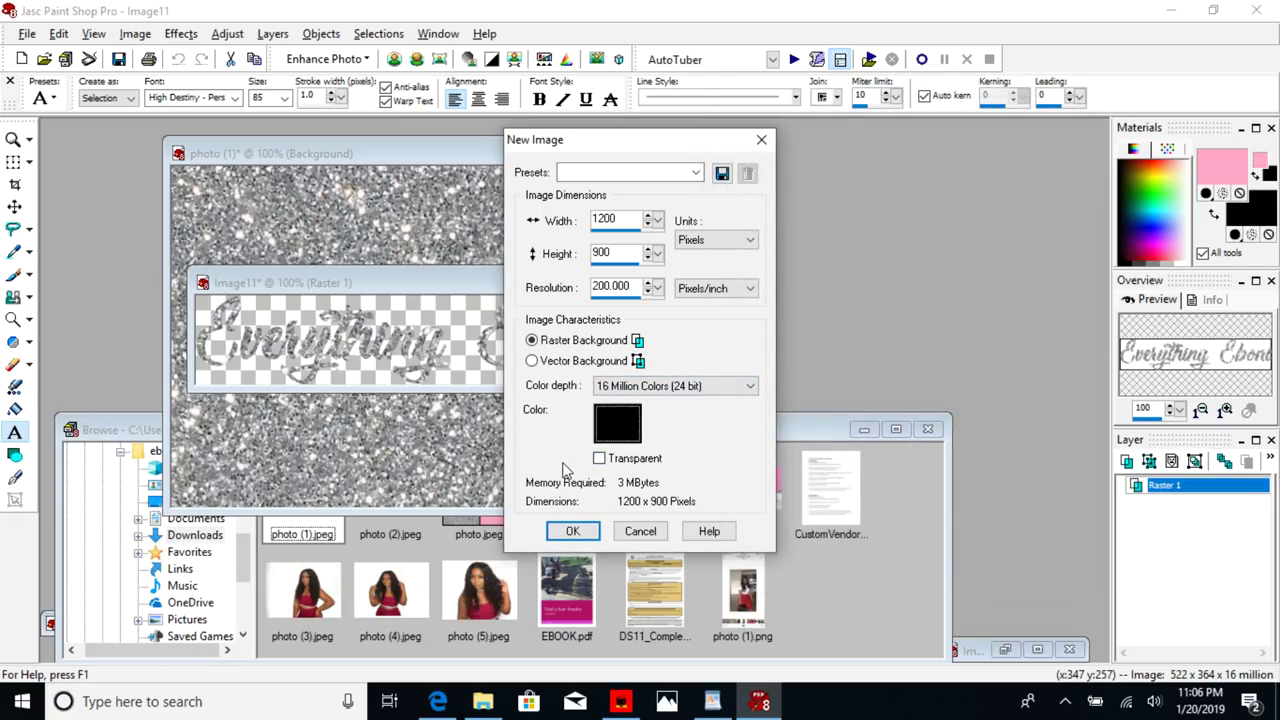
click(573, 533)
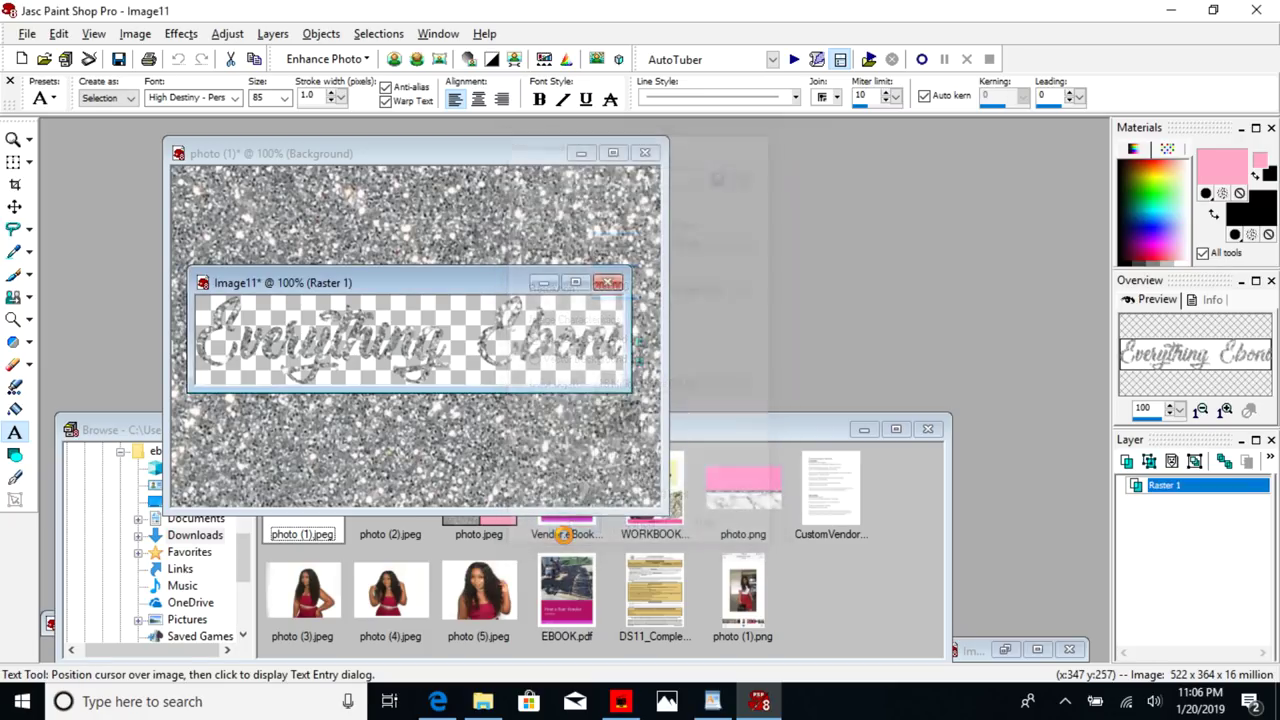
- Cancel the stray text entry and flood-fill the new image with the pink foreground colour
click(380, 338)
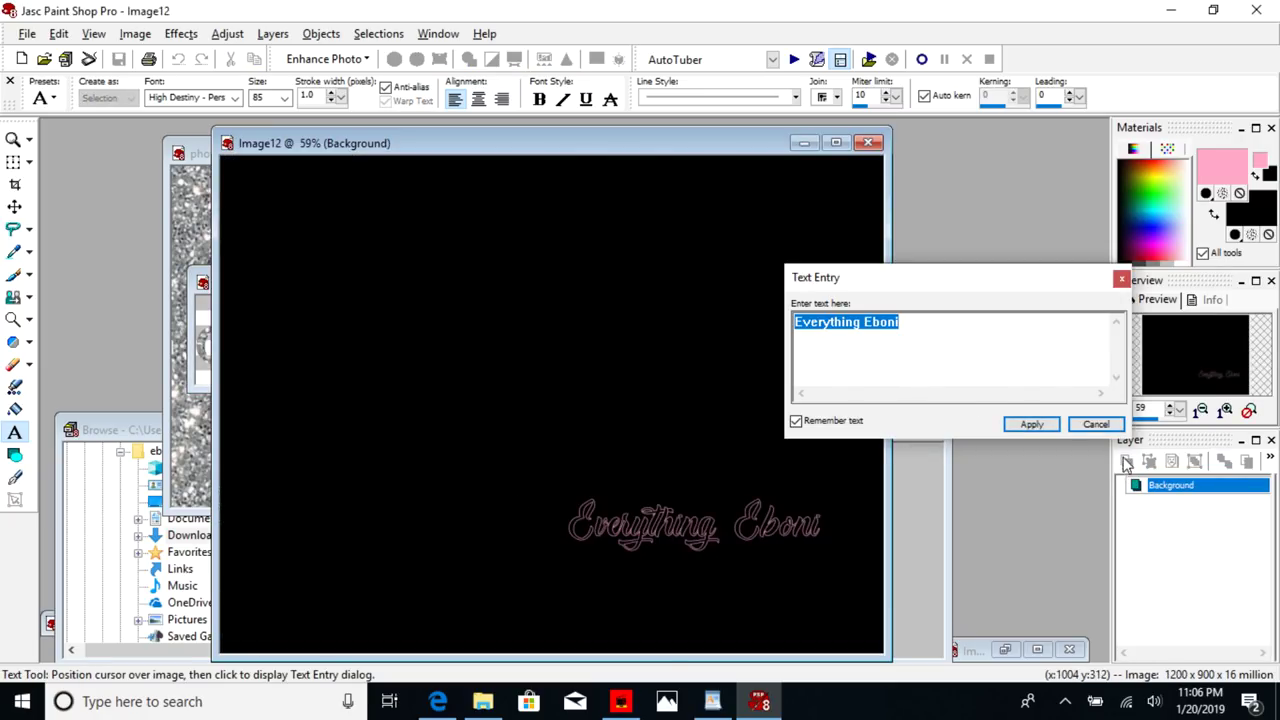
click(1097, 426)
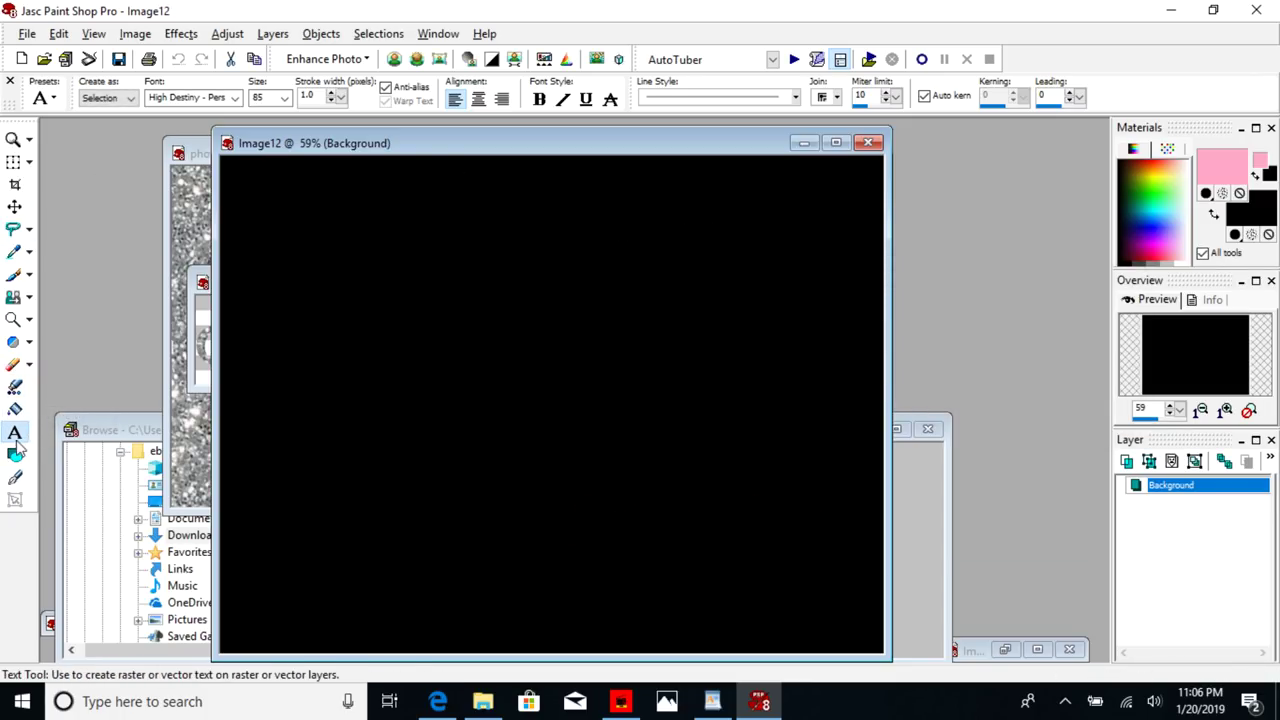
click(15, 409)
click(571, 345)
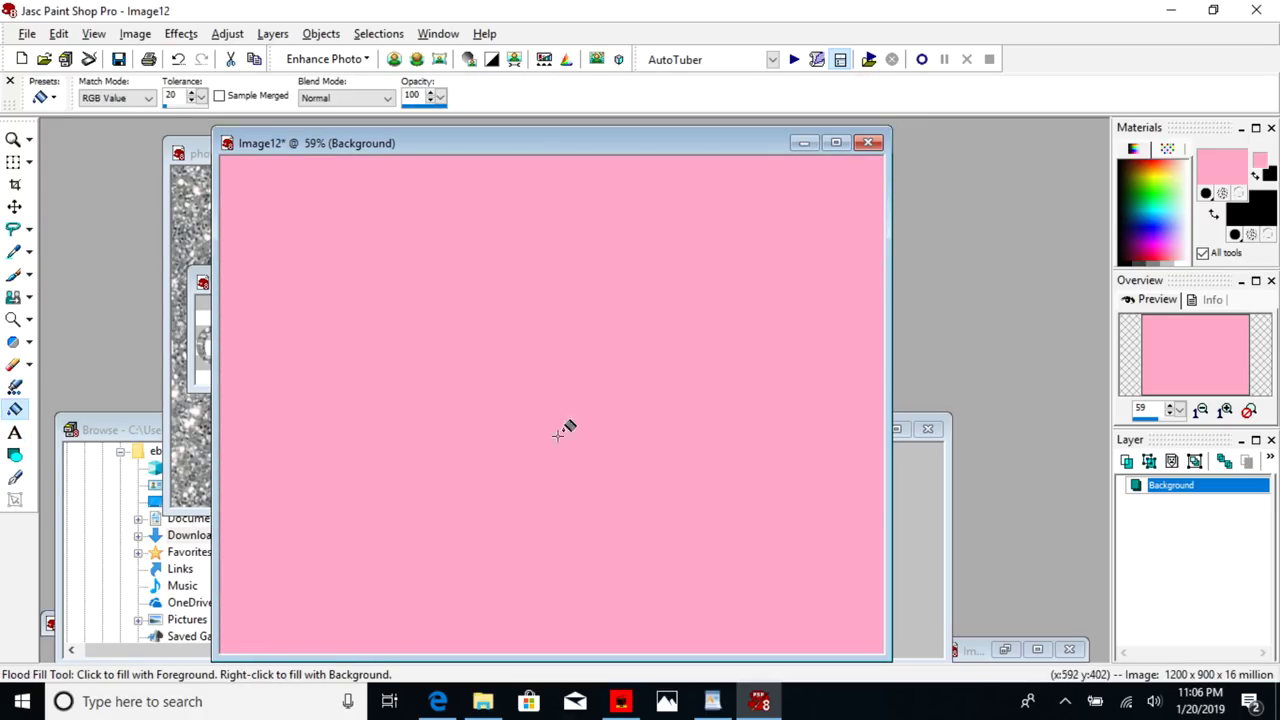
click(1220, 168)
drag(871, 251, 860, 220)
click(883, 233)
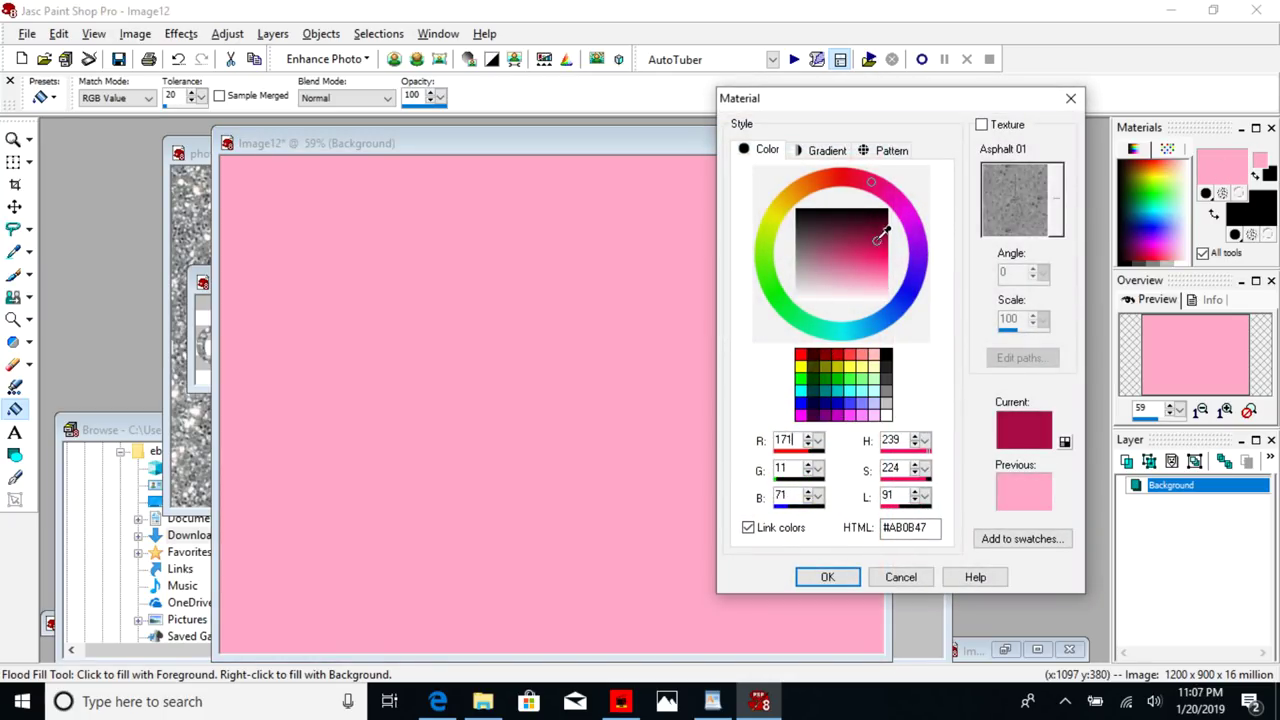
click(864, 220)
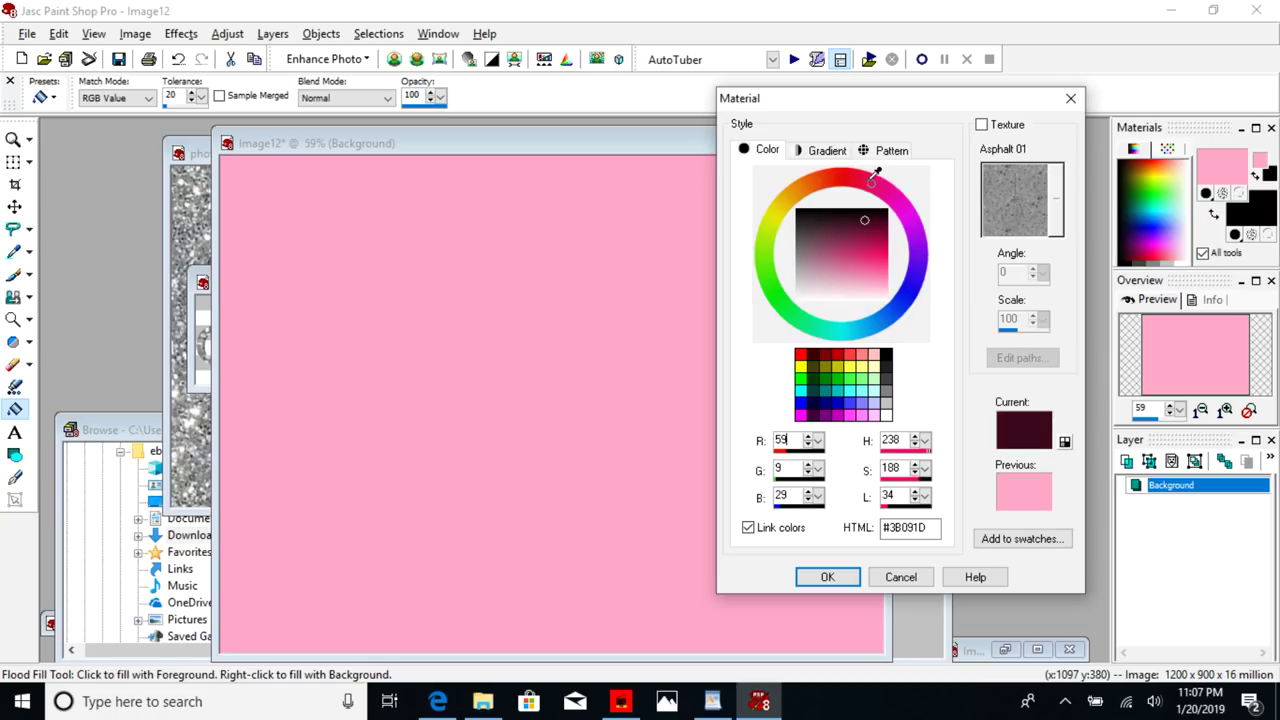
click(815, 180)
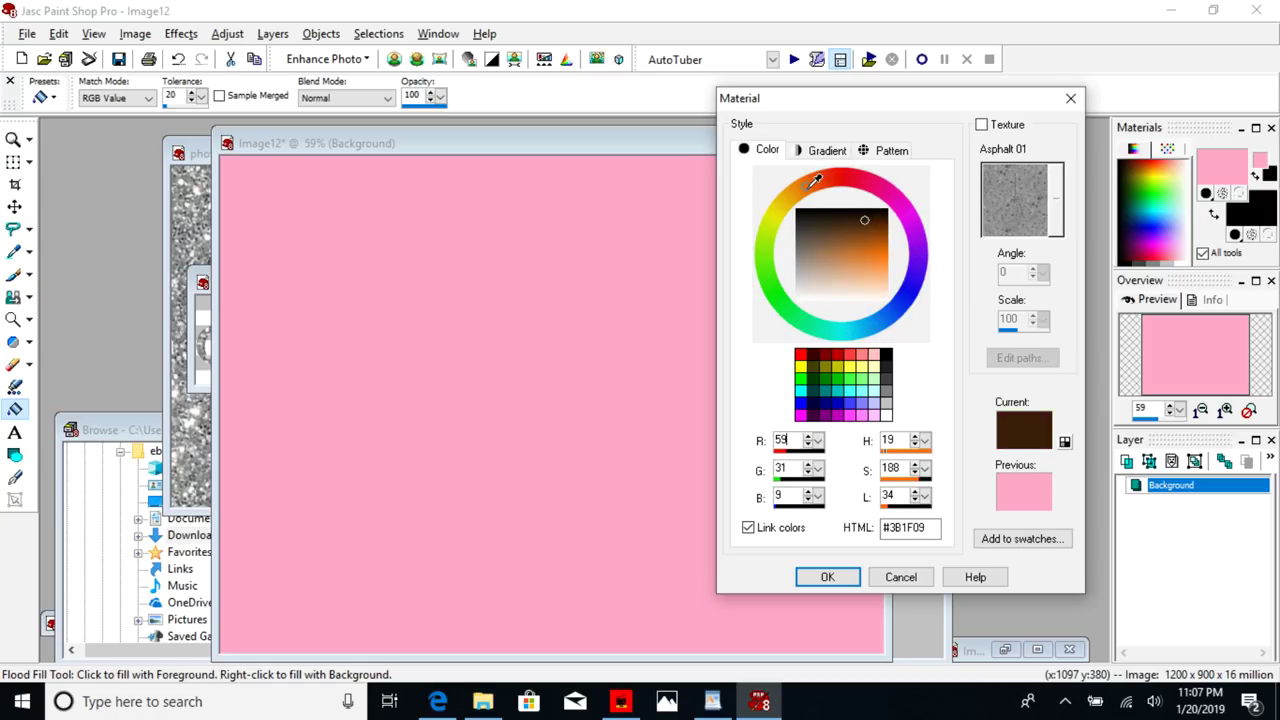
click(813, 378)
click(838, 401)
click(873, 391)
click(873, 367)
click(887, 287)
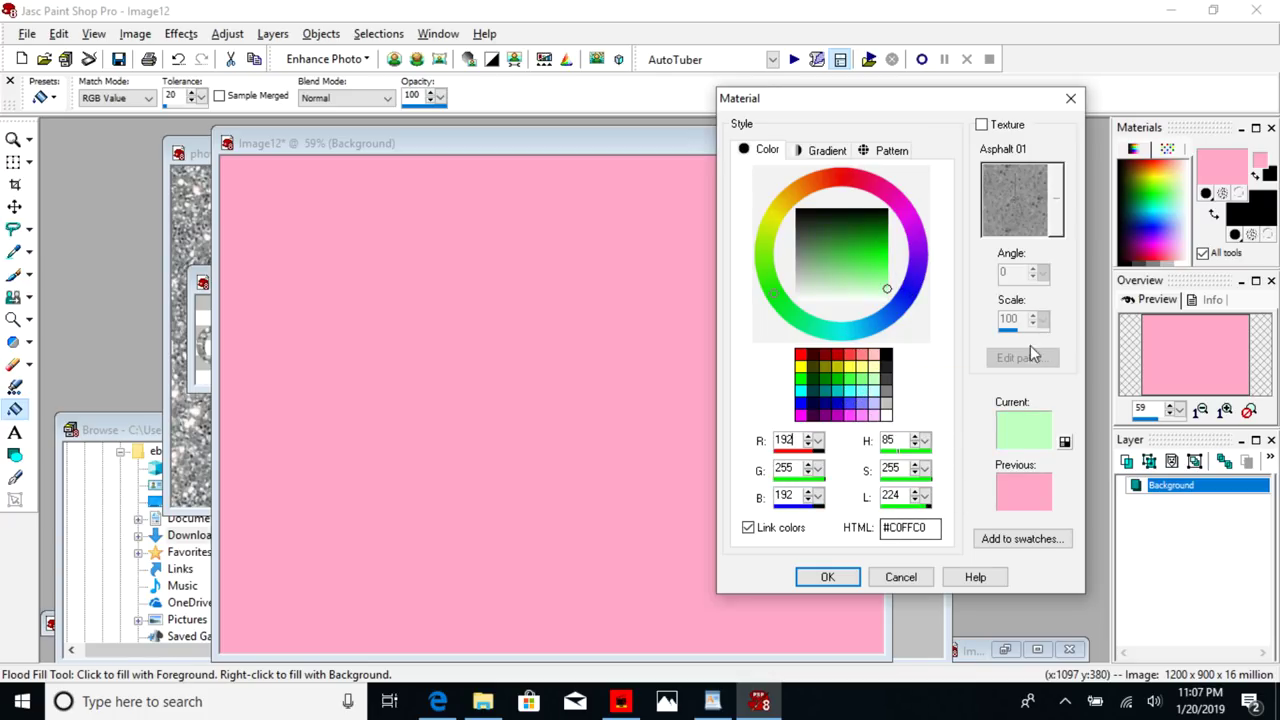
click(900, 577)
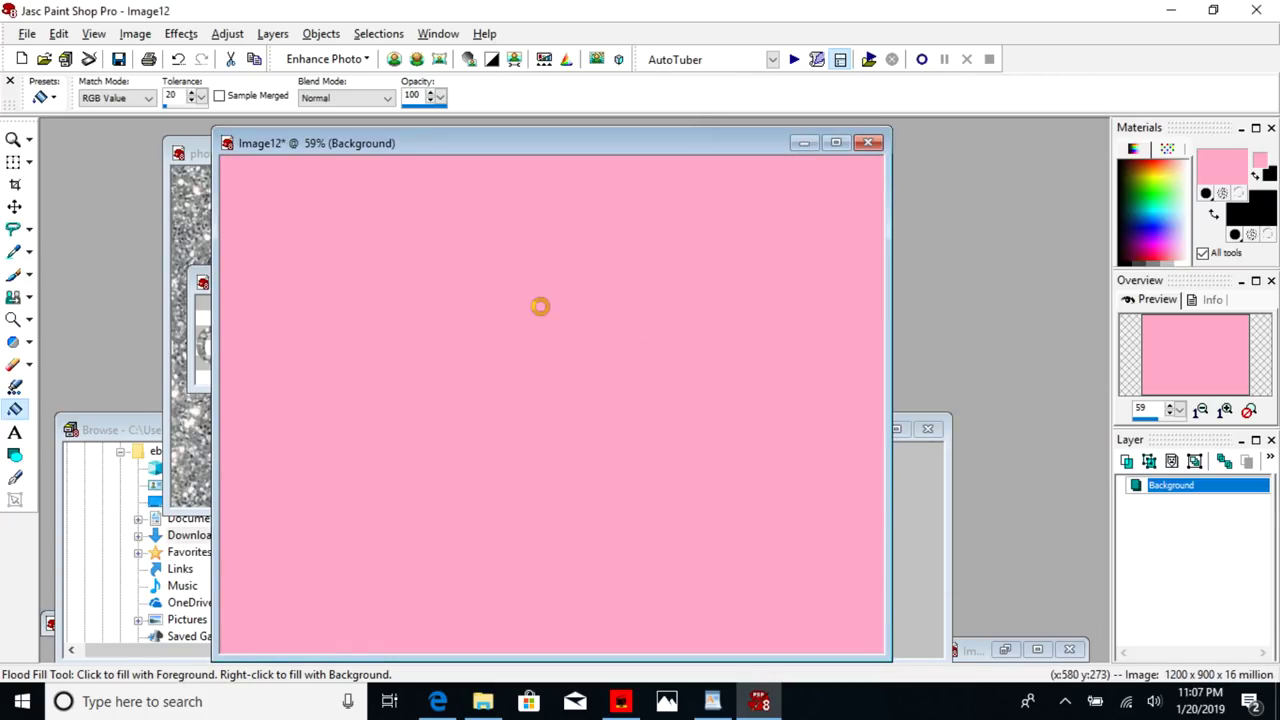
- Move the pink image window and the transparent lettering window apart so both can be reached, ending on the pink image
drag(371, 148, 502, 133)
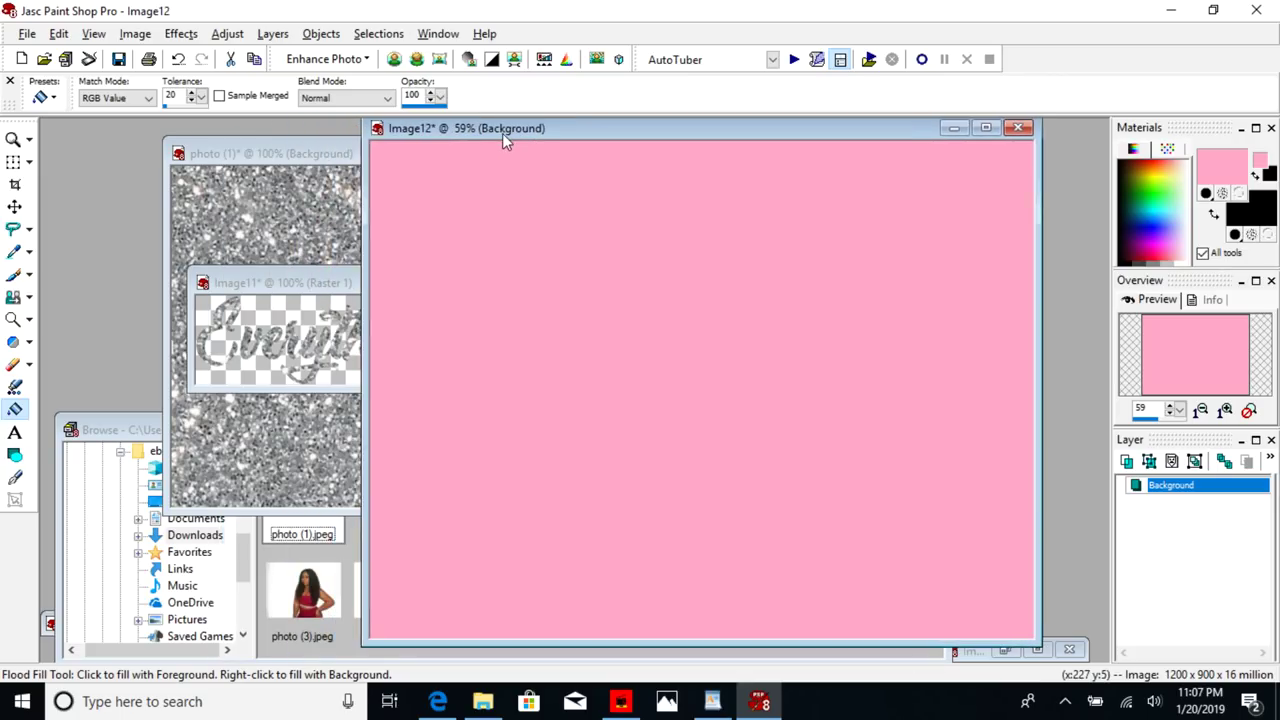
click(303, 283)
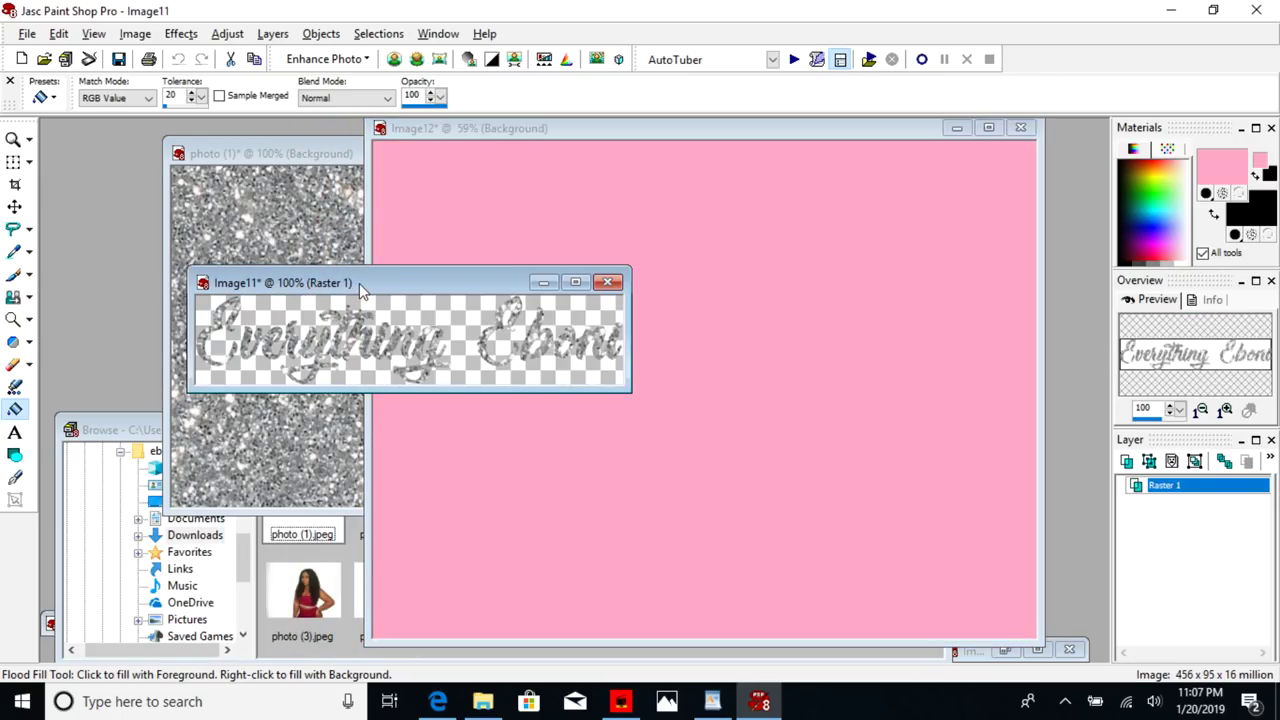
drag(360, 285, 268, 264)
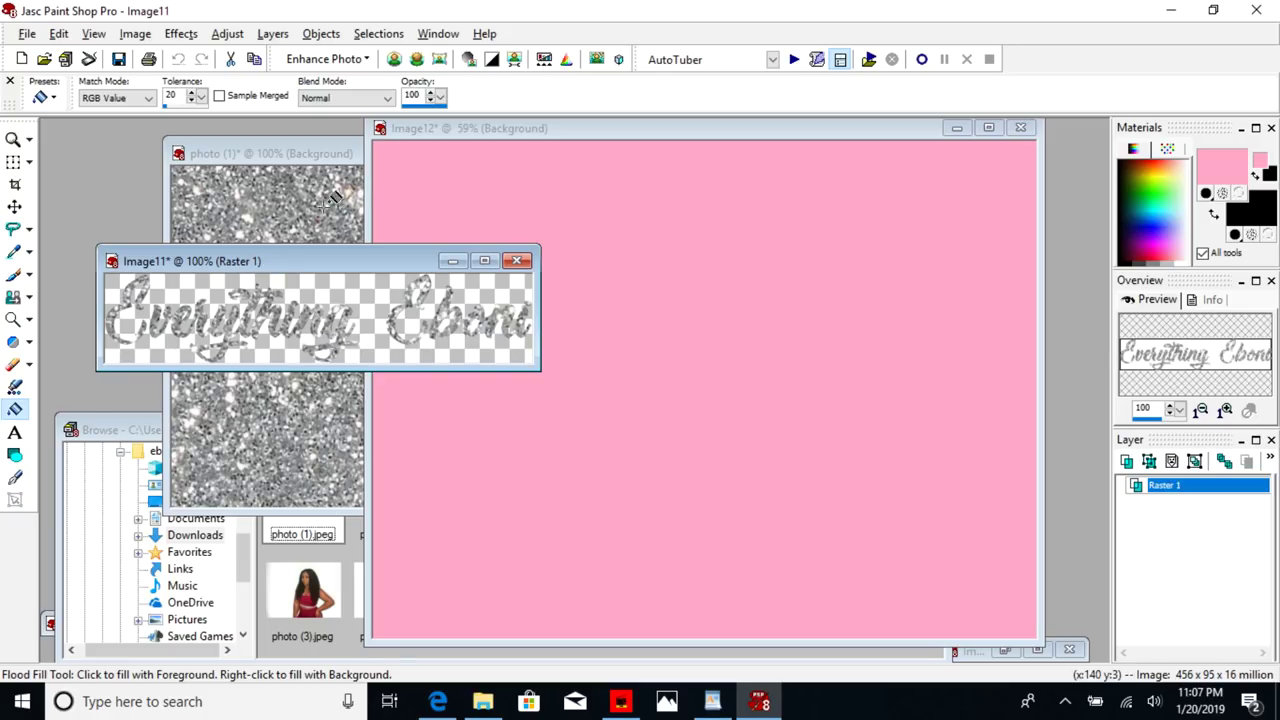
click(540, 126)
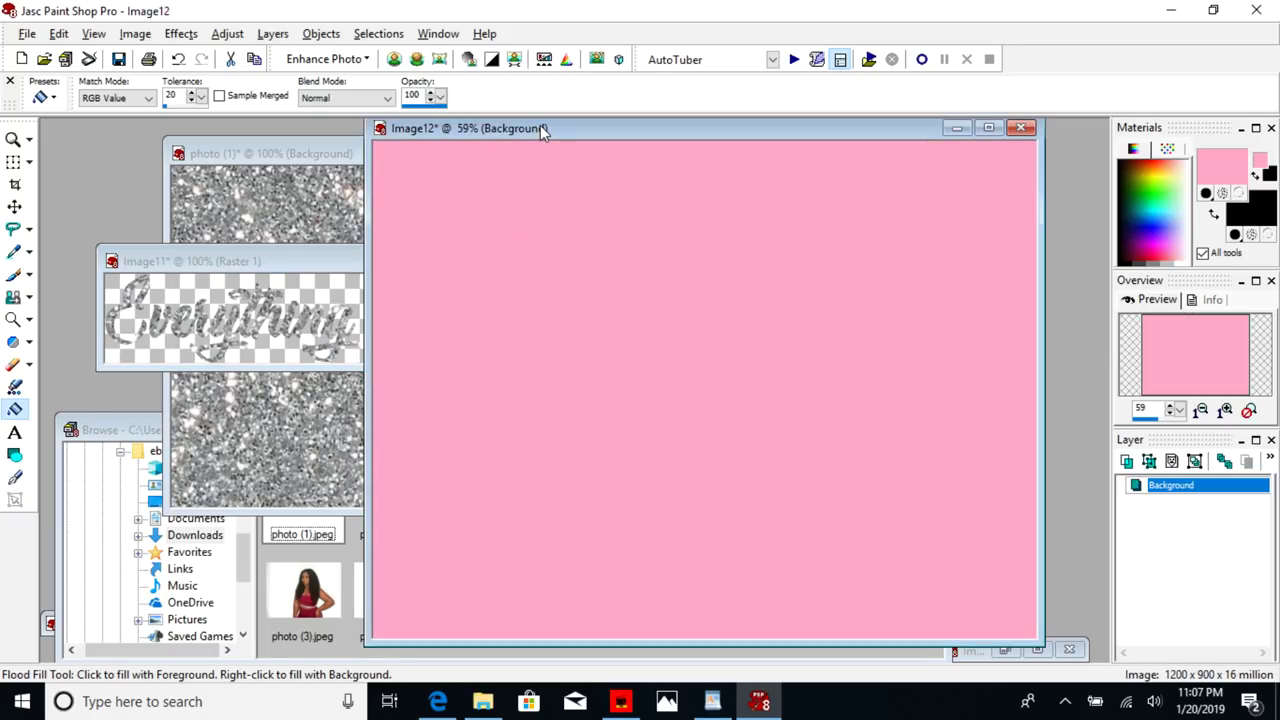
- Copy the selected lettering from the glitter image photo (1) and return to the pink image
click(297, 153)
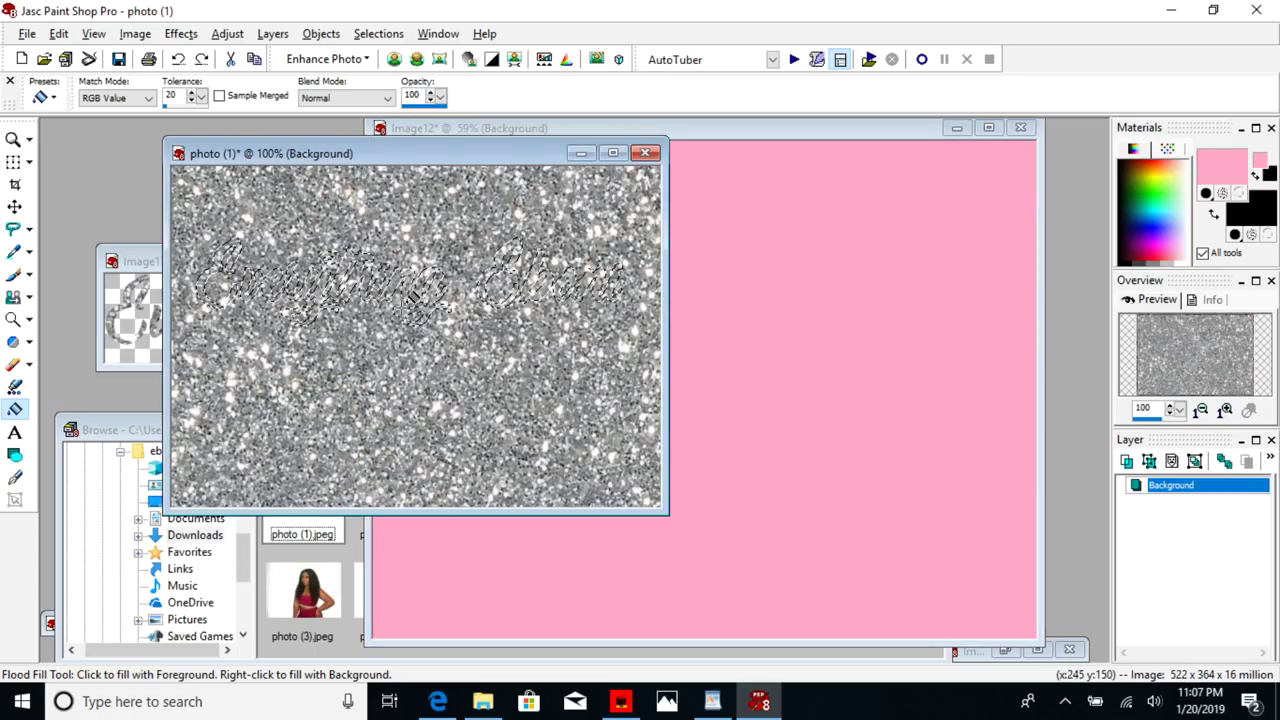
click(58, 33)
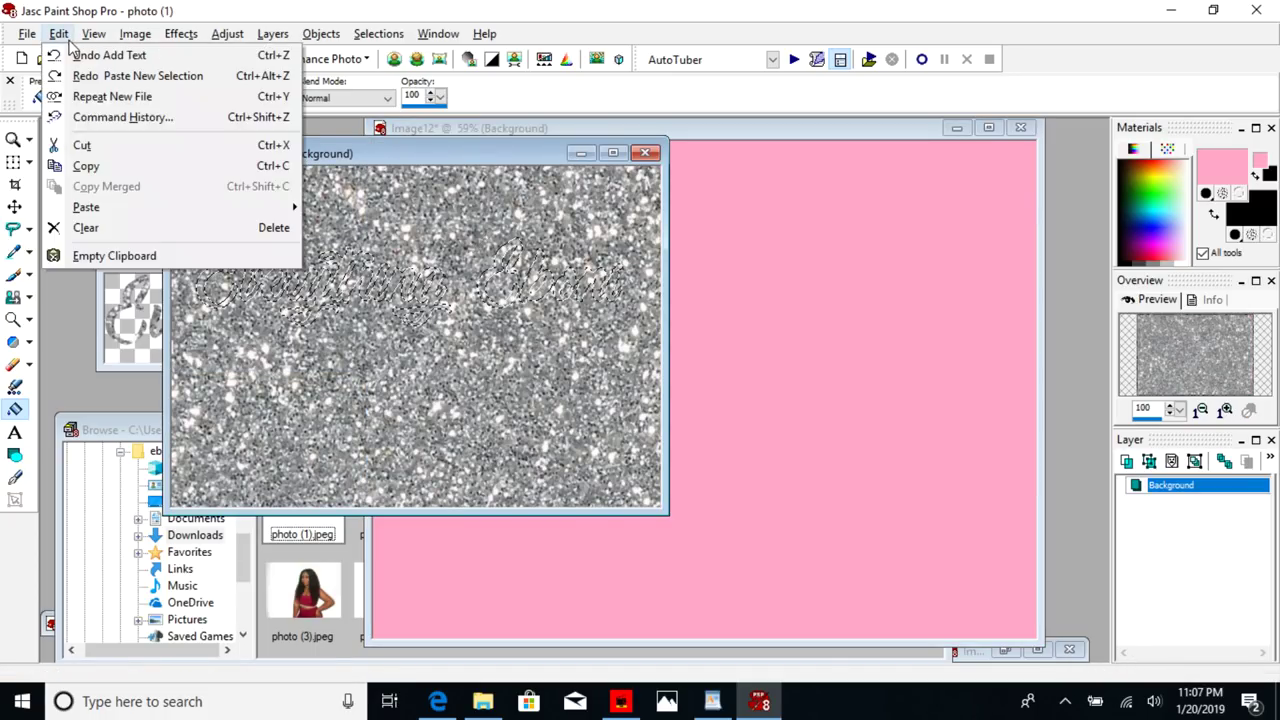
click(82, 166)
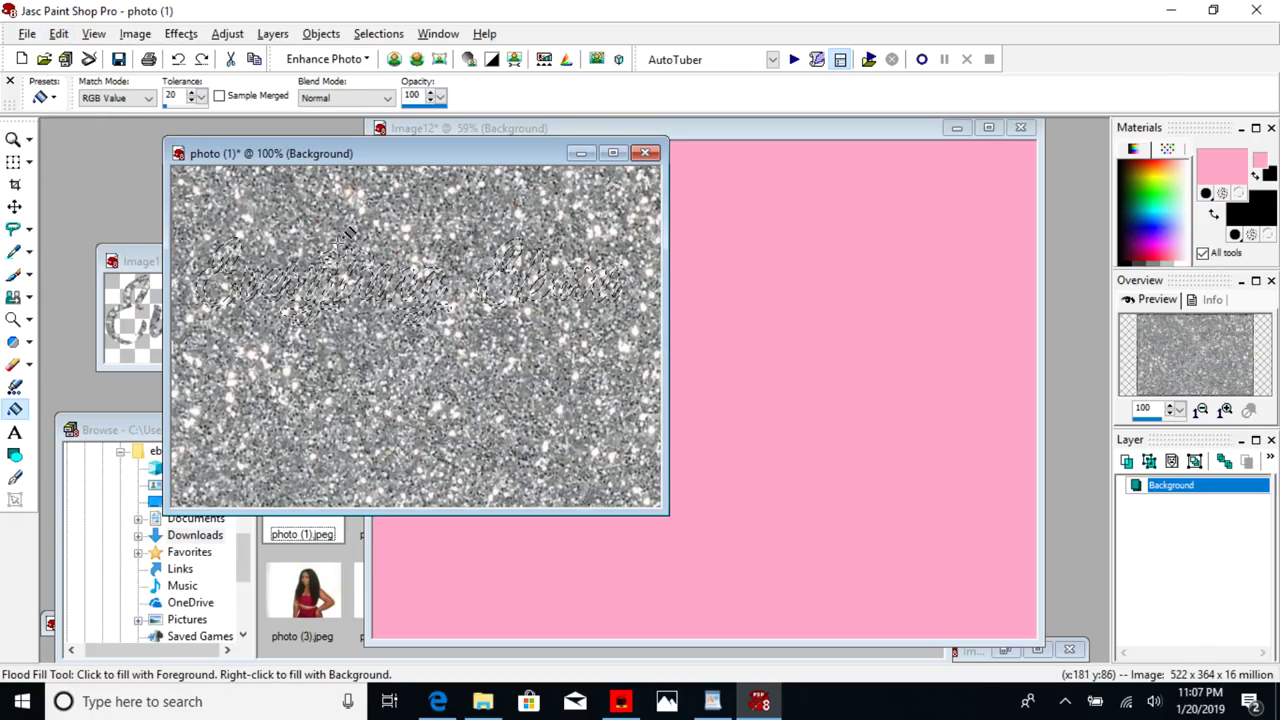
click(513, 128)
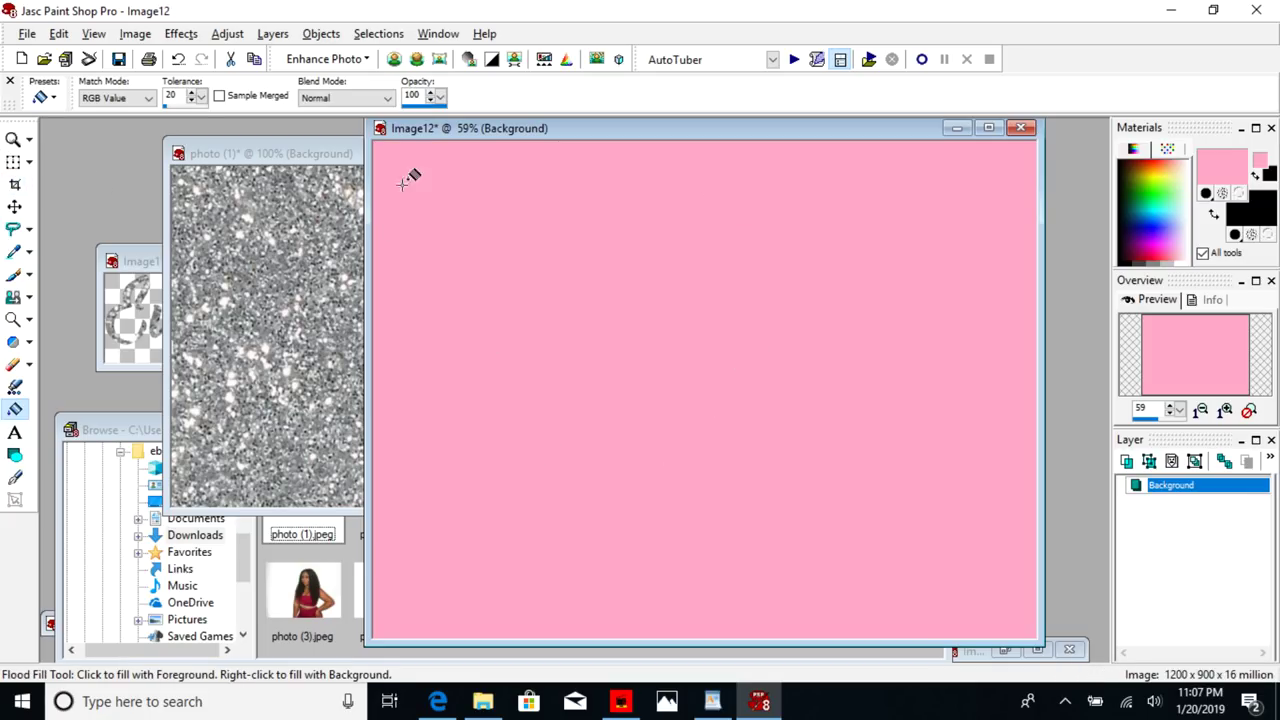
click(532, 288)
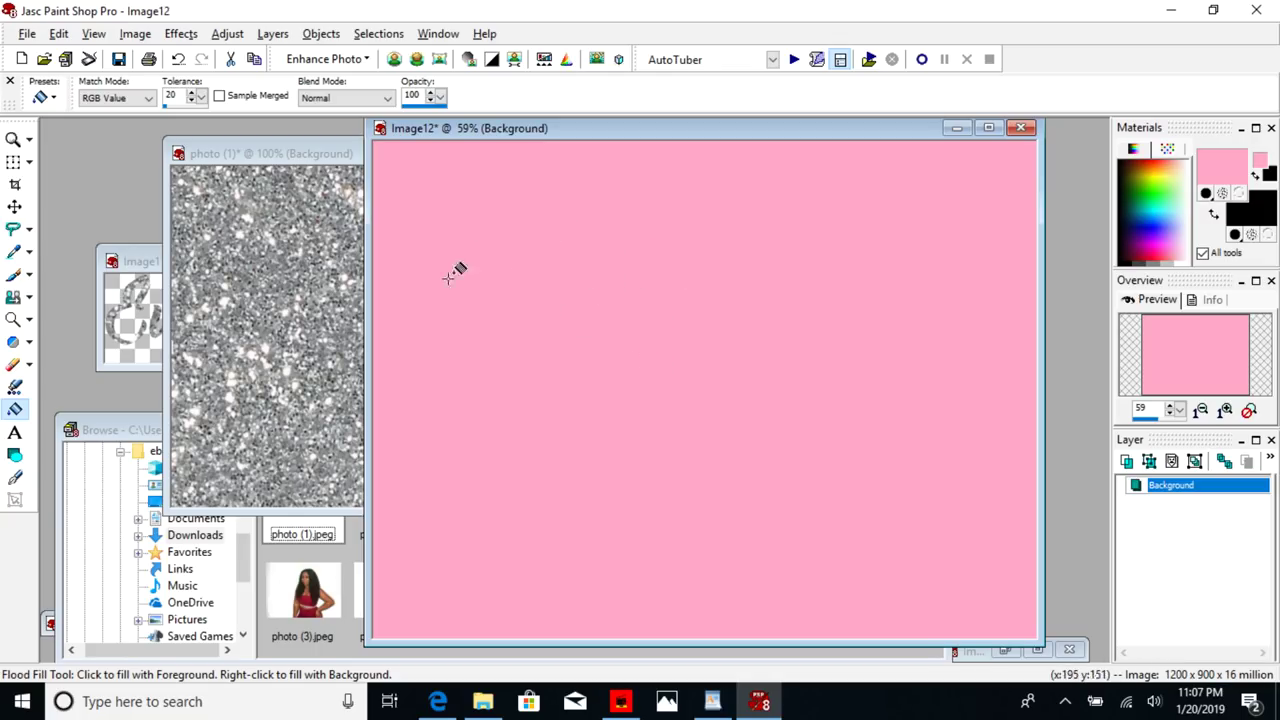
- Try pasting the copied lettering as a new selection in the middle of the pink image, and undo the paste
click(15, 208)
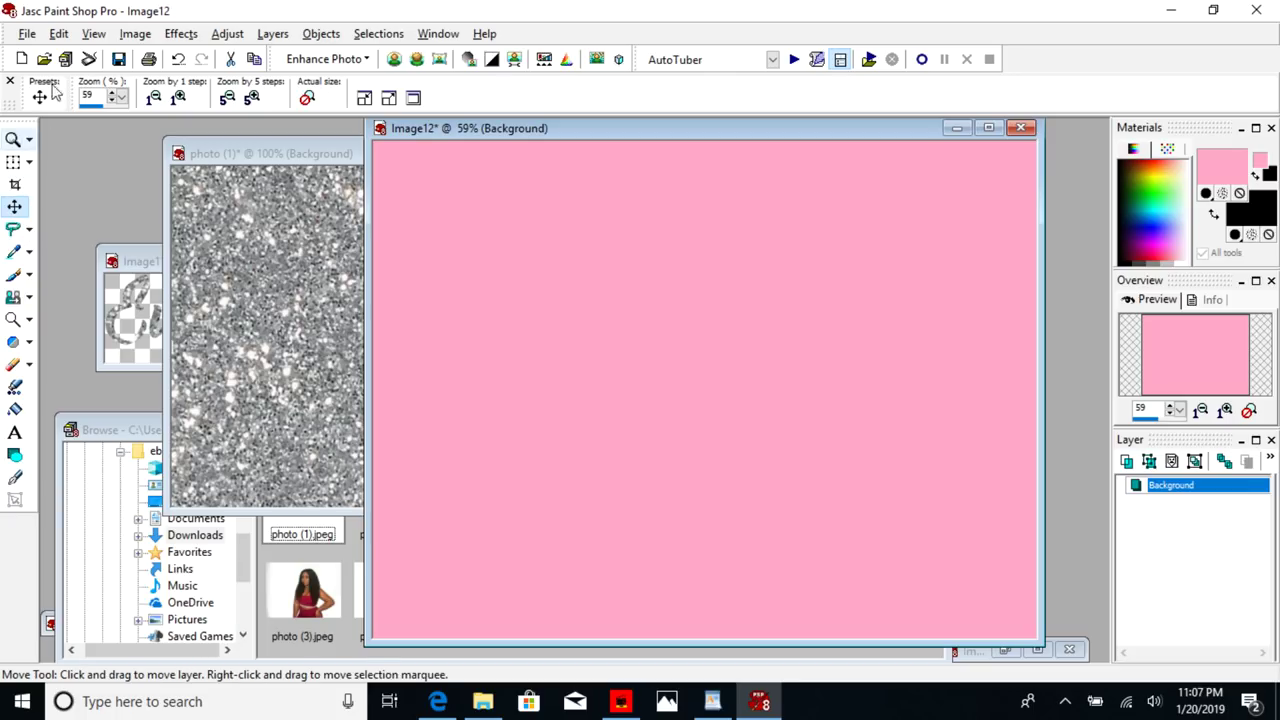
click(59, 34)
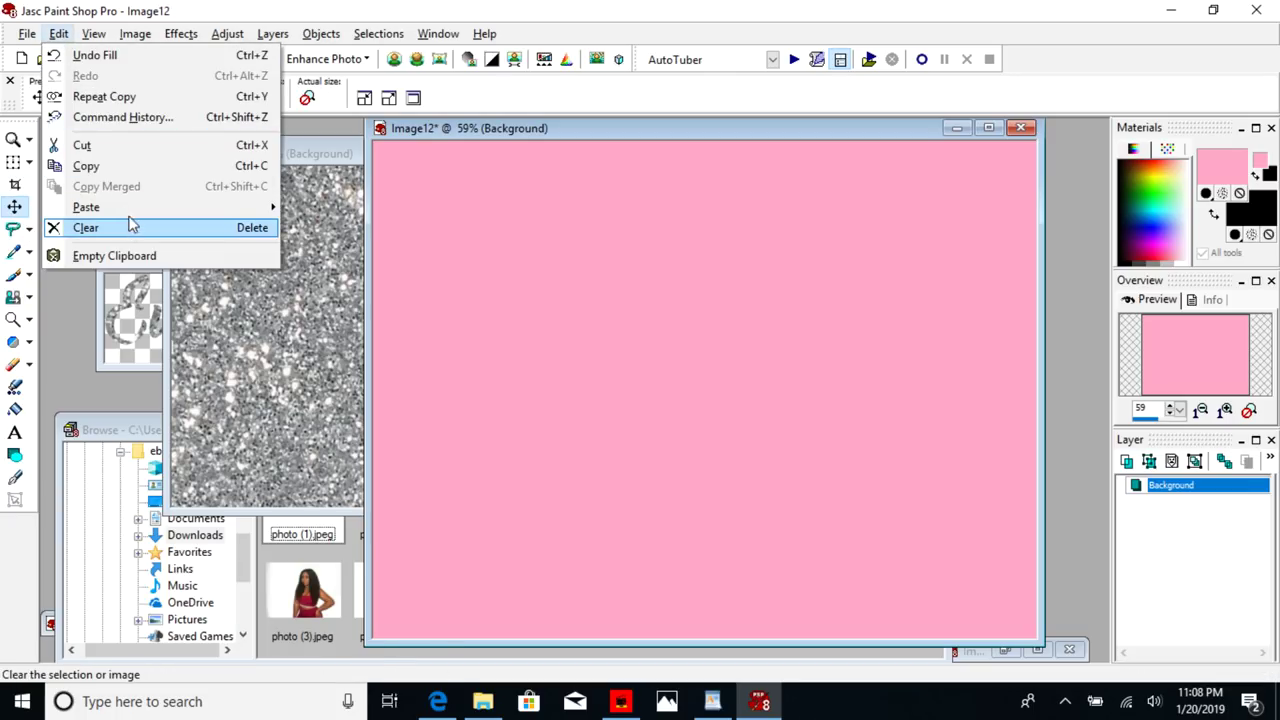
mouse_move(130, 210)
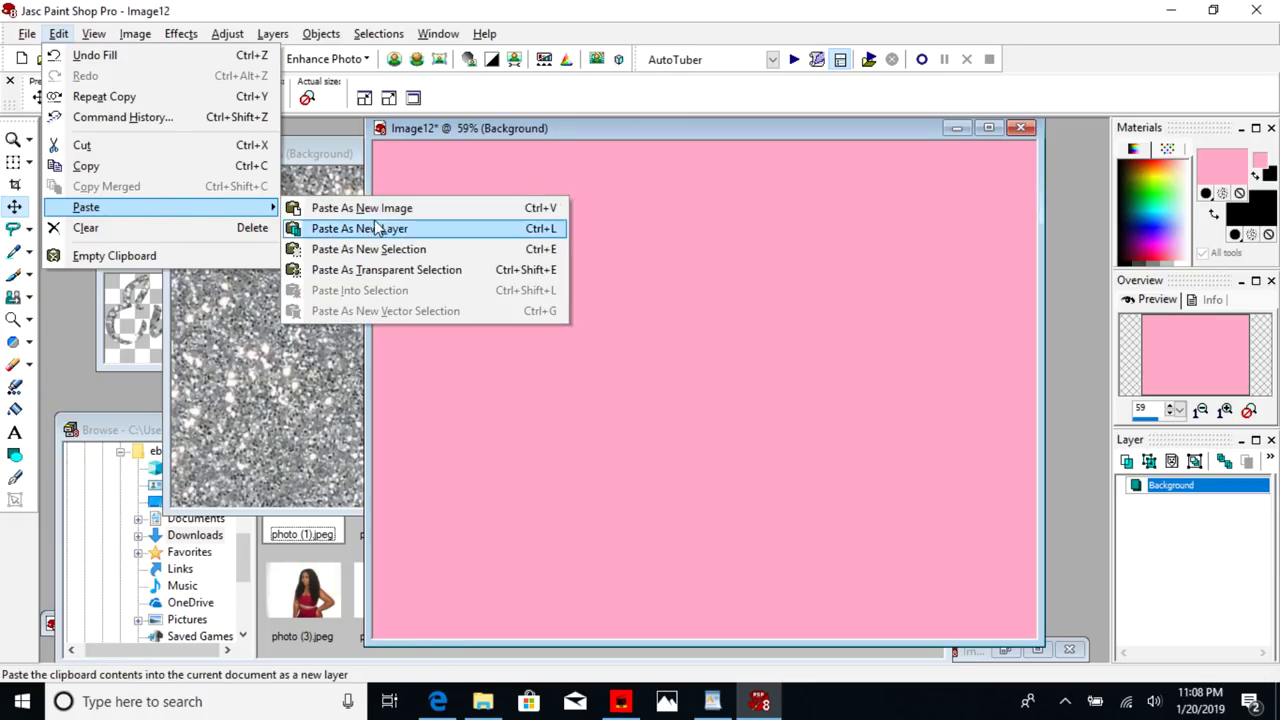
click(445, 251)
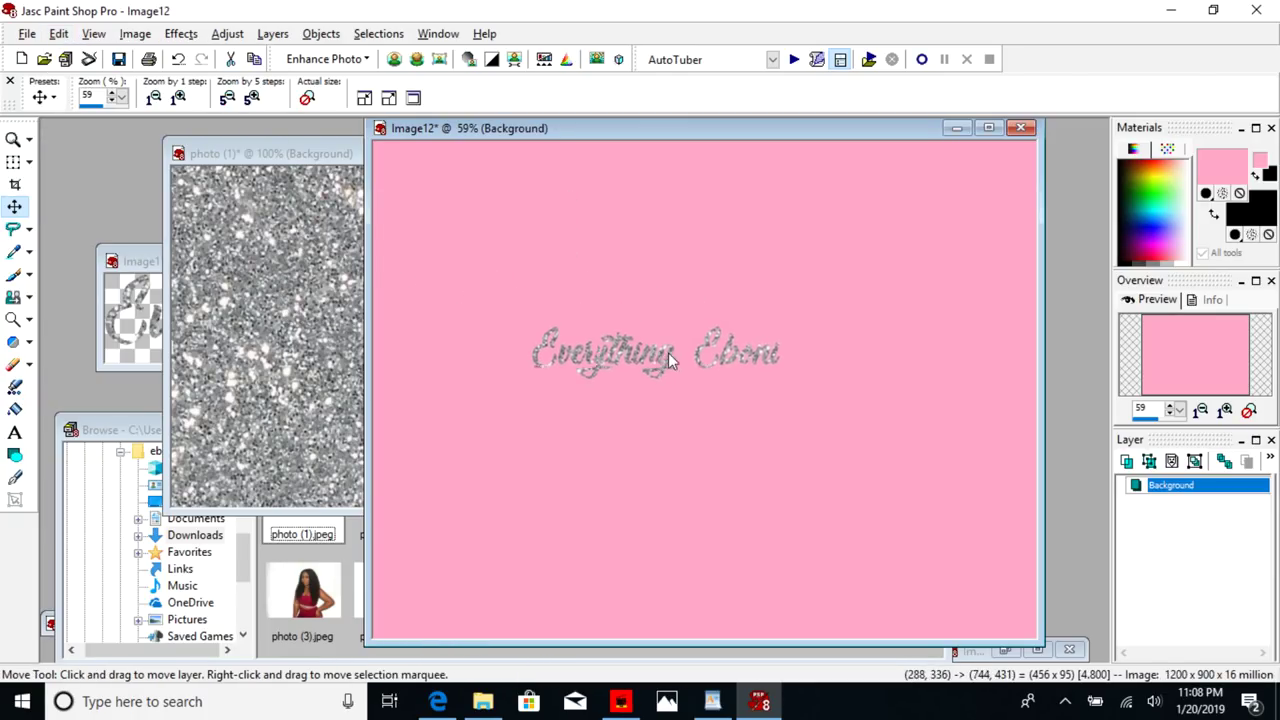
click(668, 349)
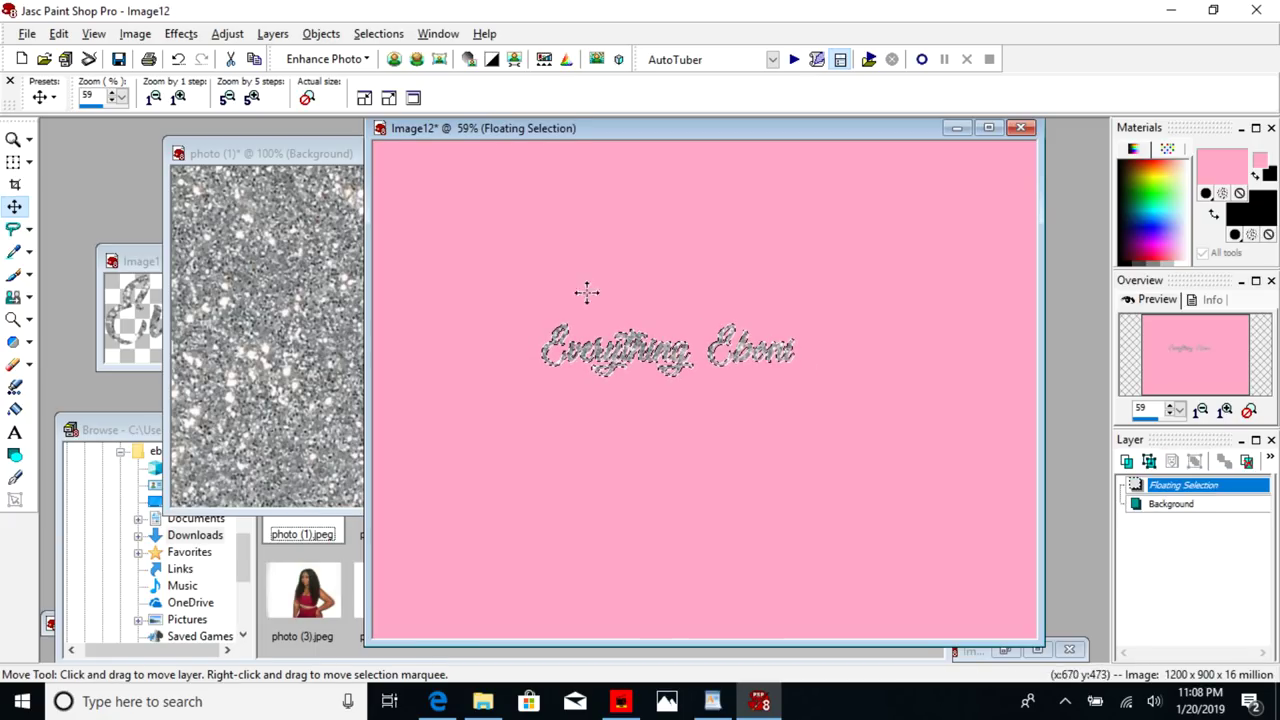
click(180, 60)
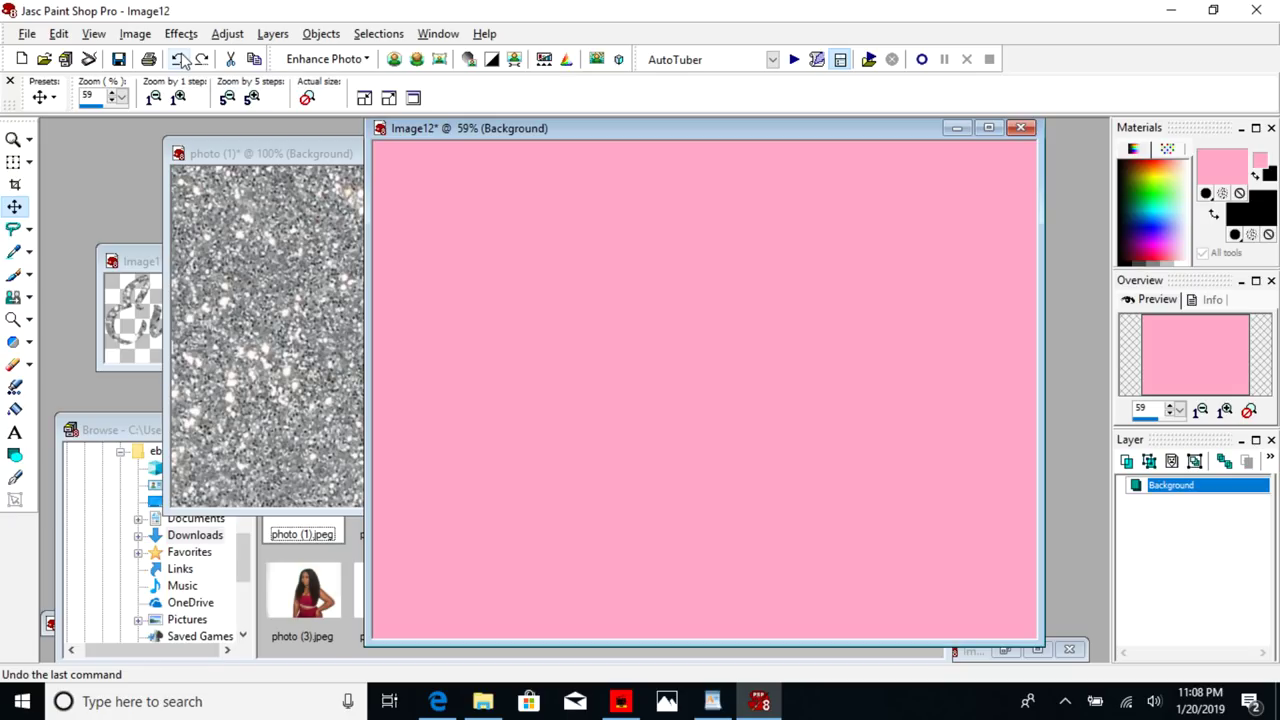
- Flood-fill the pink image with the black background colour and paste the glitter lettering as a new selection, positioned above the centre
click(15, 409)
right_click(575, 422)
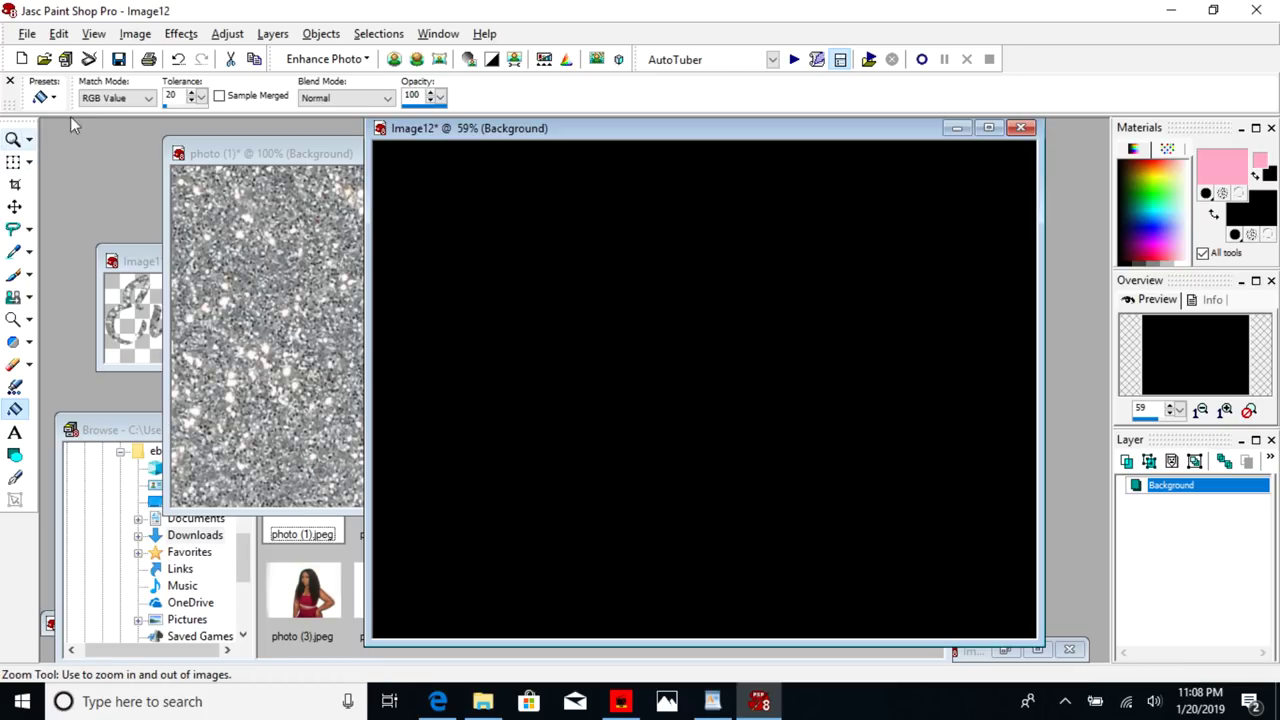
click(59, 33)
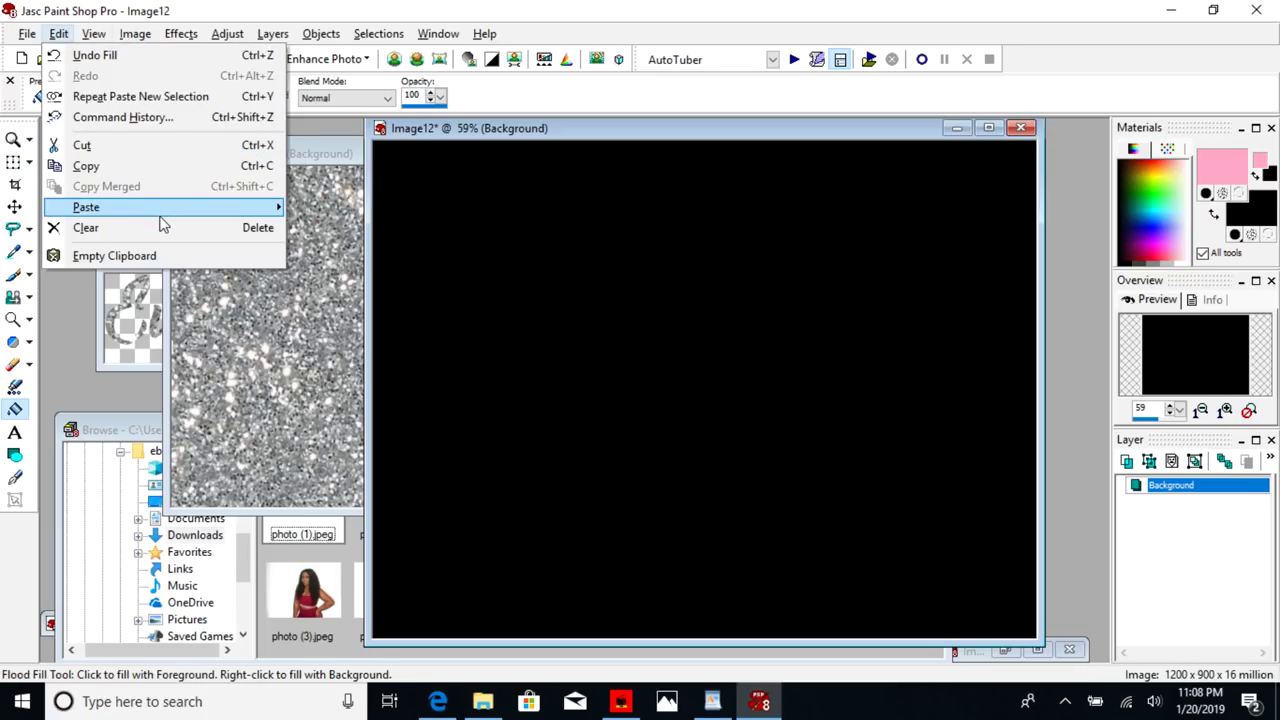
mouse_move(160, 214)
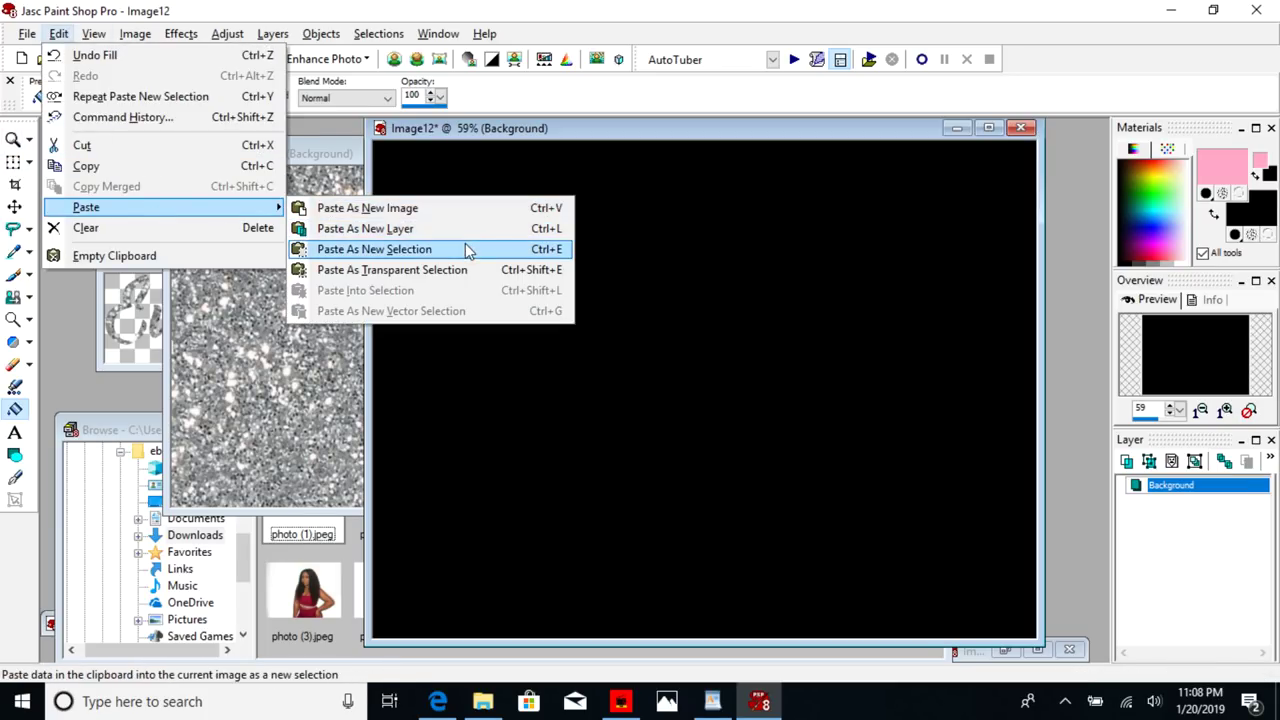
click(466, 249)
click(598, 359)
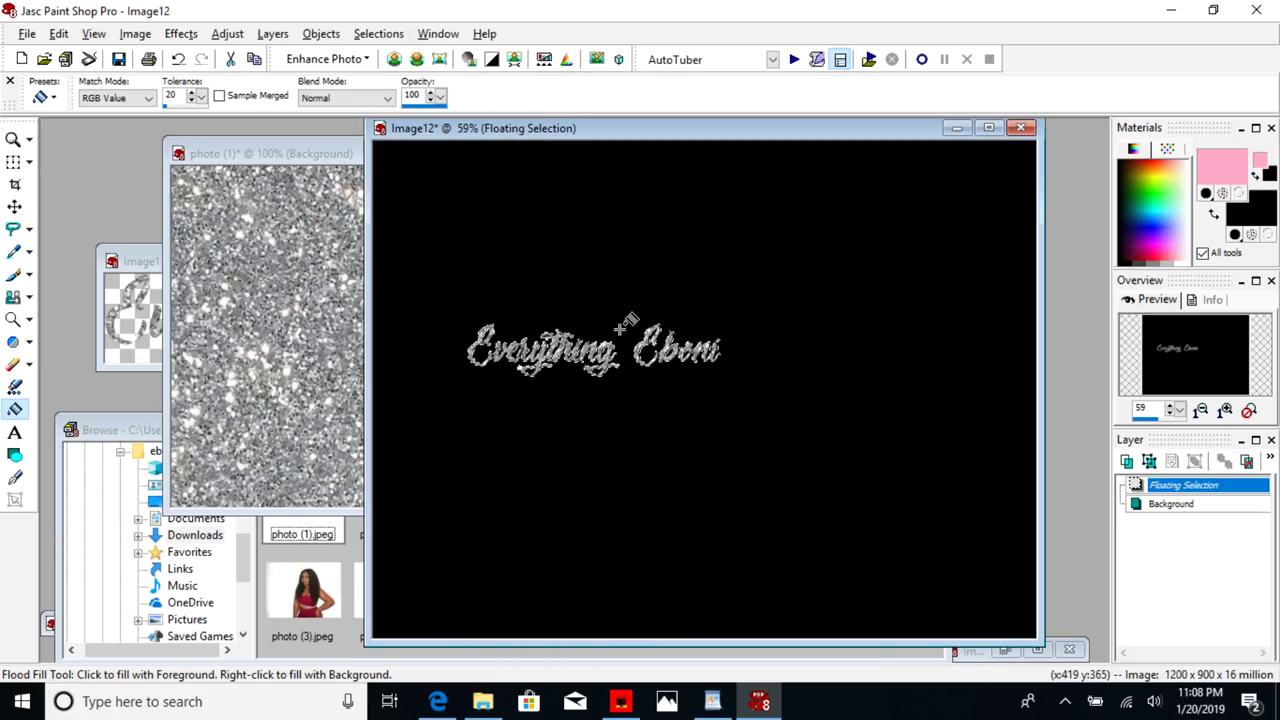
click(15, 206)
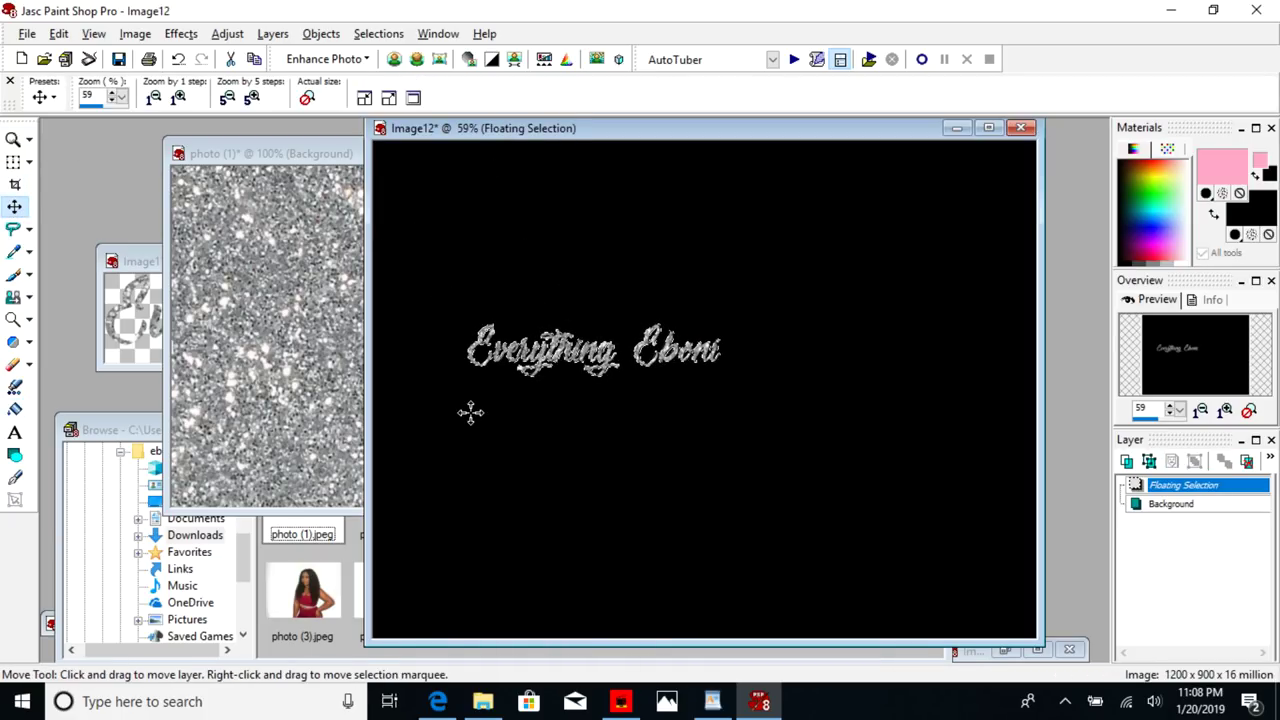
drag(540, 360, 615, 317)
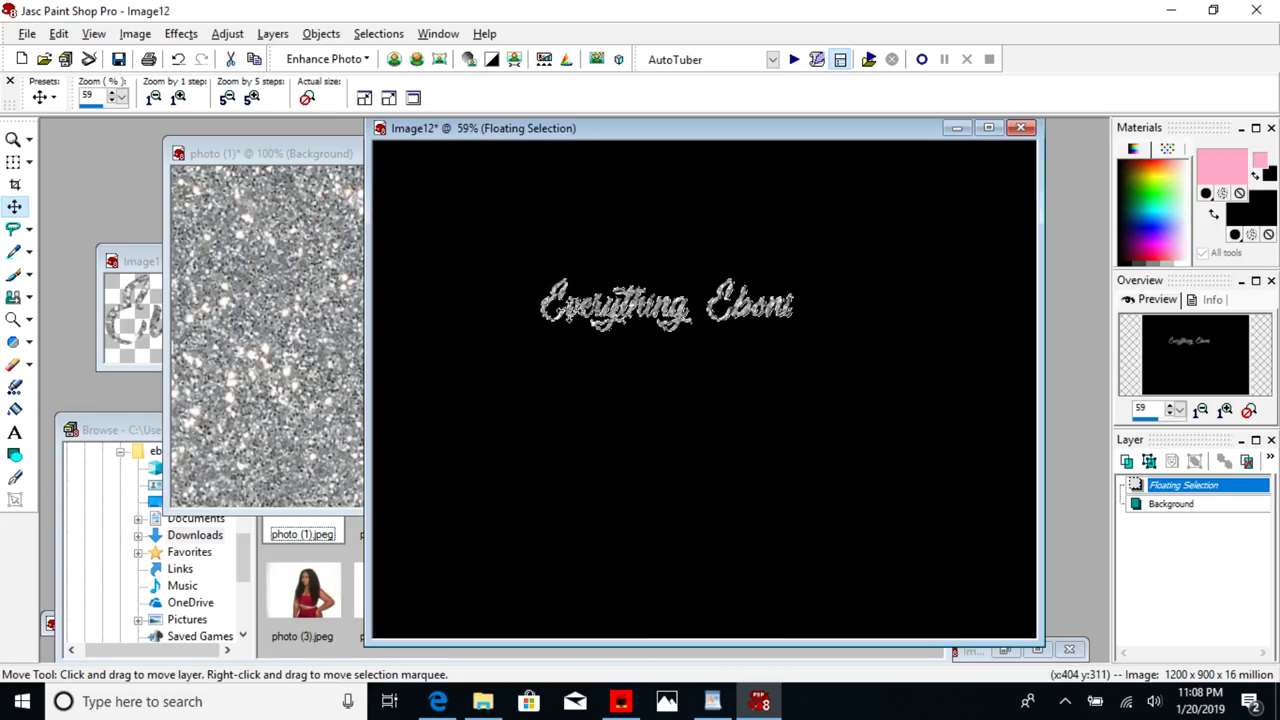
- Promote the floating lettering to a full layer and crop the black image around it to about 595 x 234 pixels
click(15, 184)
click(503, 231)
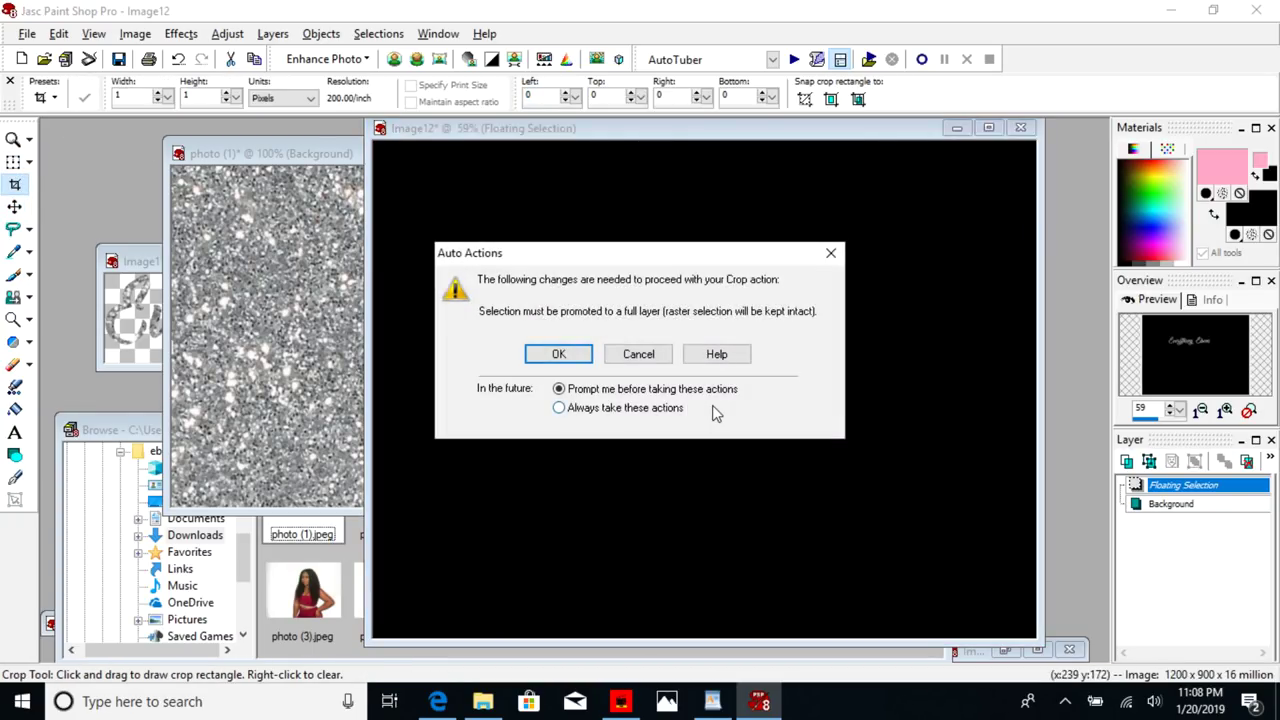
click(567, 351)
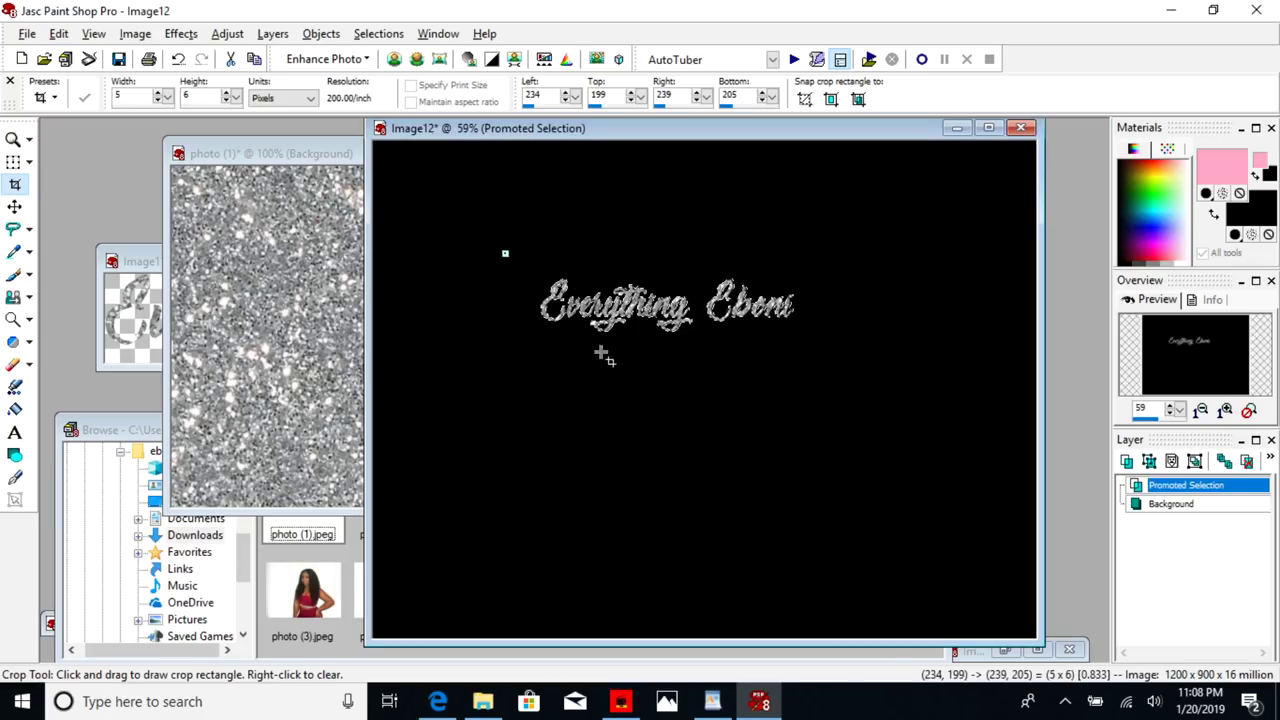
drag(505, 254, 663, 383)
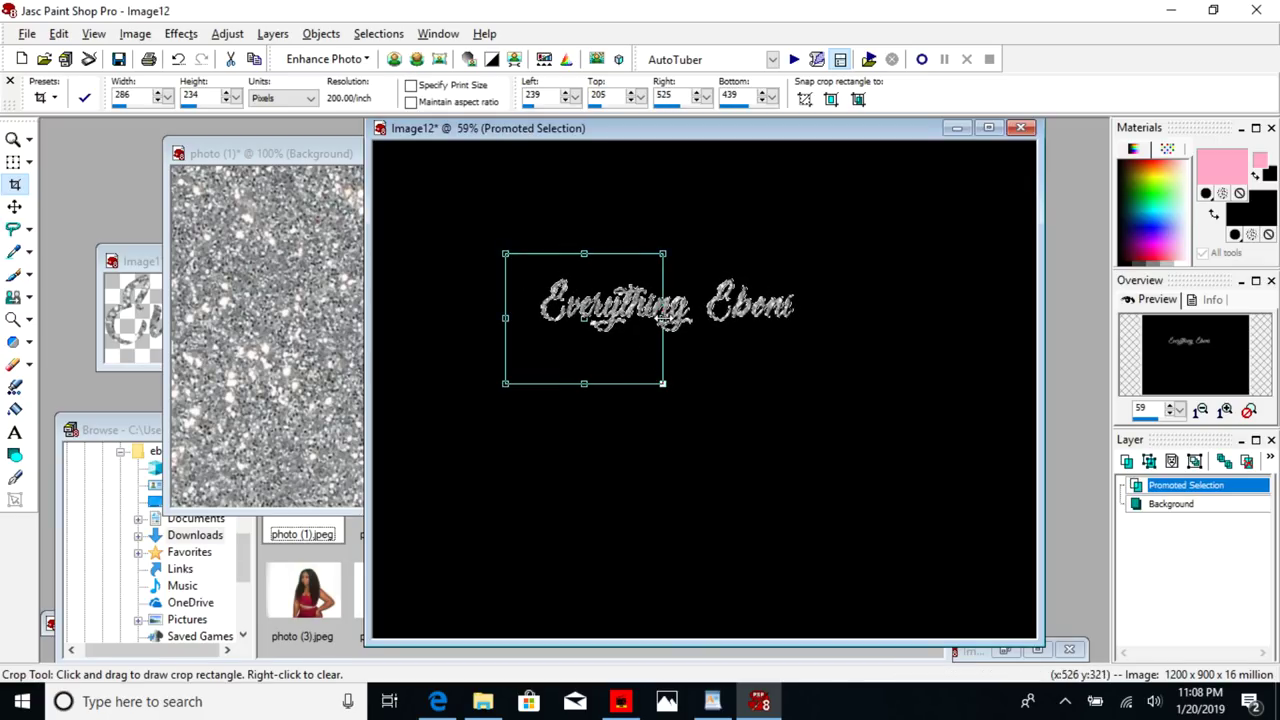
drag(663, 318, 820, 320)
double_click(727, 320)
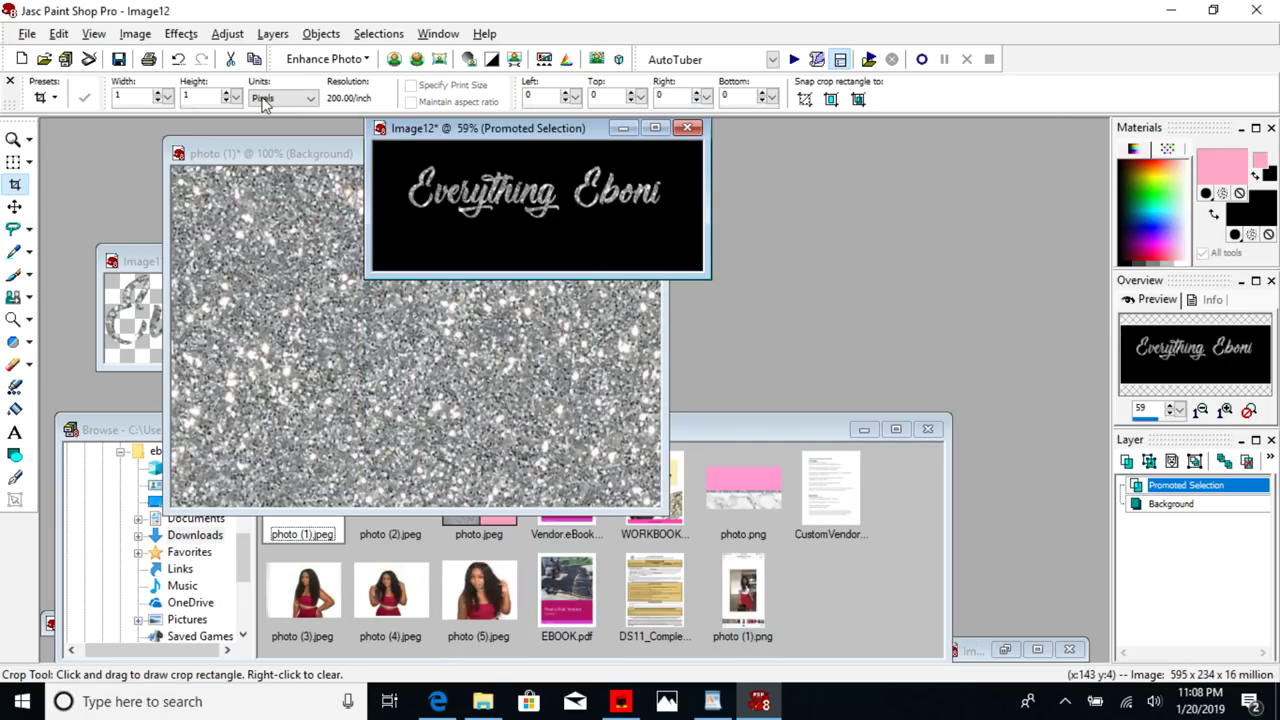
- Crop the black image more tightly around the lettering, to about 517 x 156 pixels
click(14, 140)
click(507, 249)
click(507, 249)
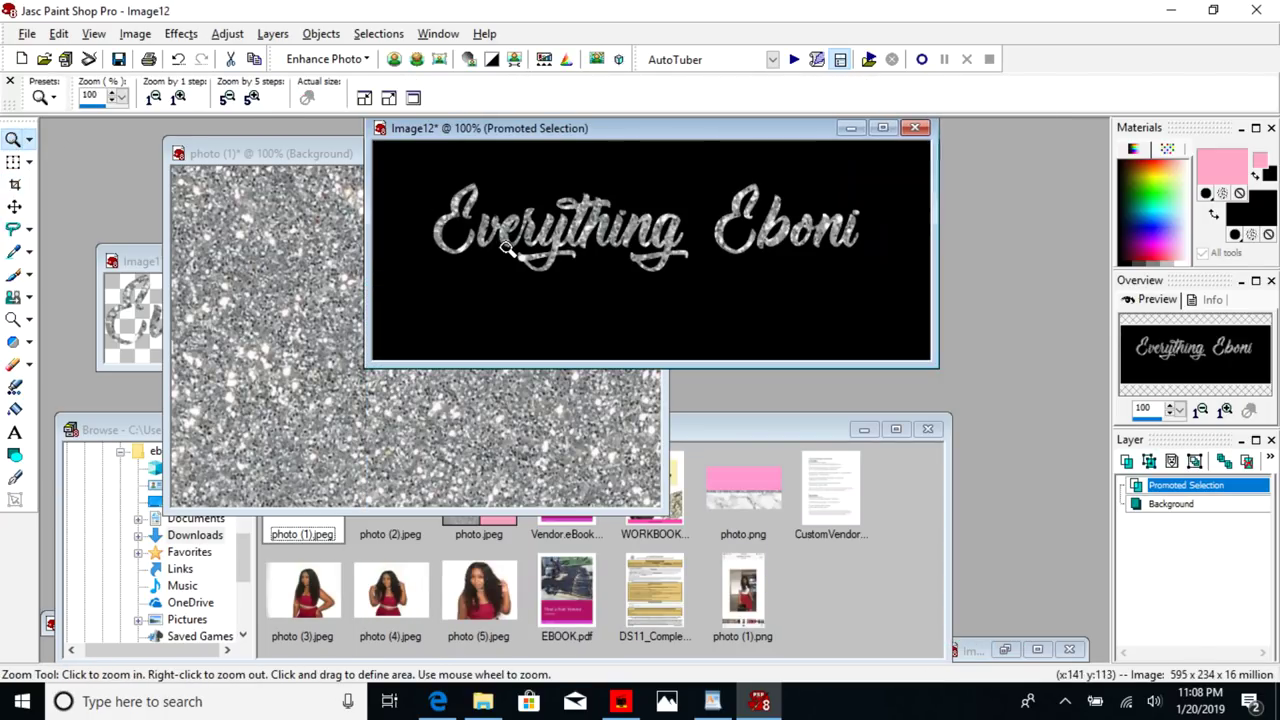
drag(624, 140, 426, 230)
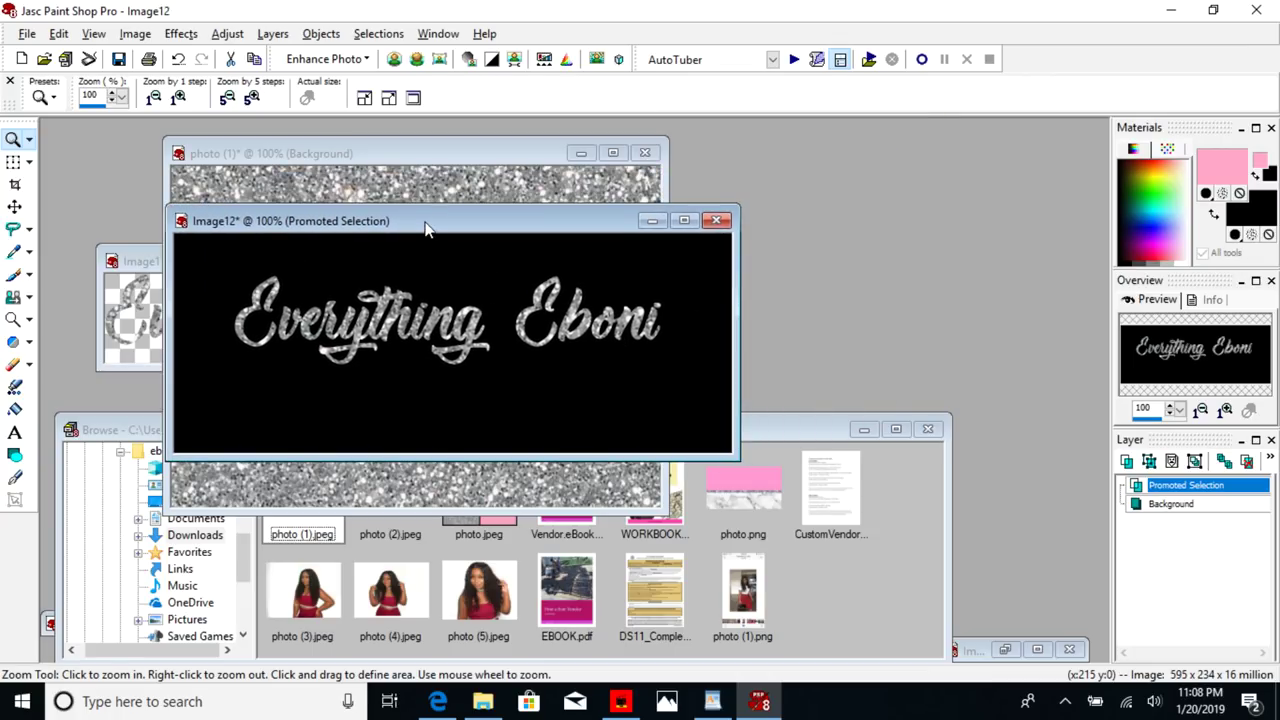
click(14, 186)
drag(222, 251, 551, 399)
drag(636, 419, 707, 397)
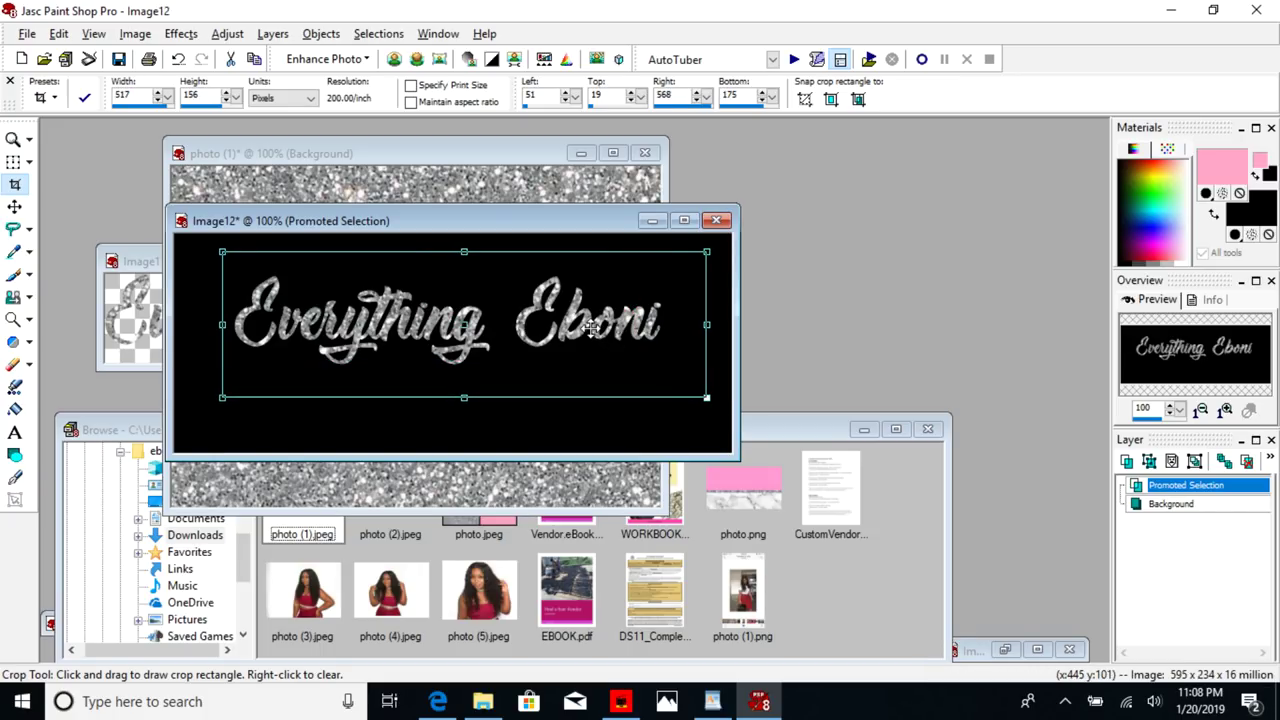
double_click(591, 329)
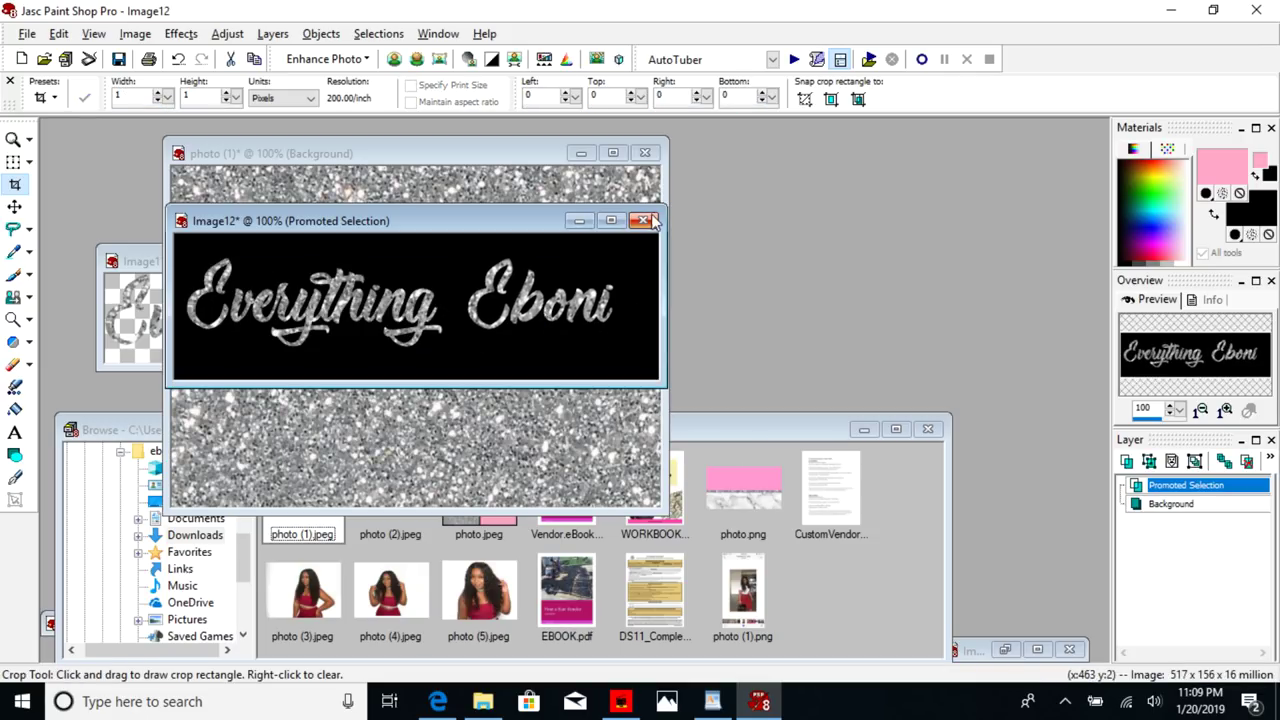
- Close the black lettering image and the silver glitter photo without saving changes to either
click(652, 221)
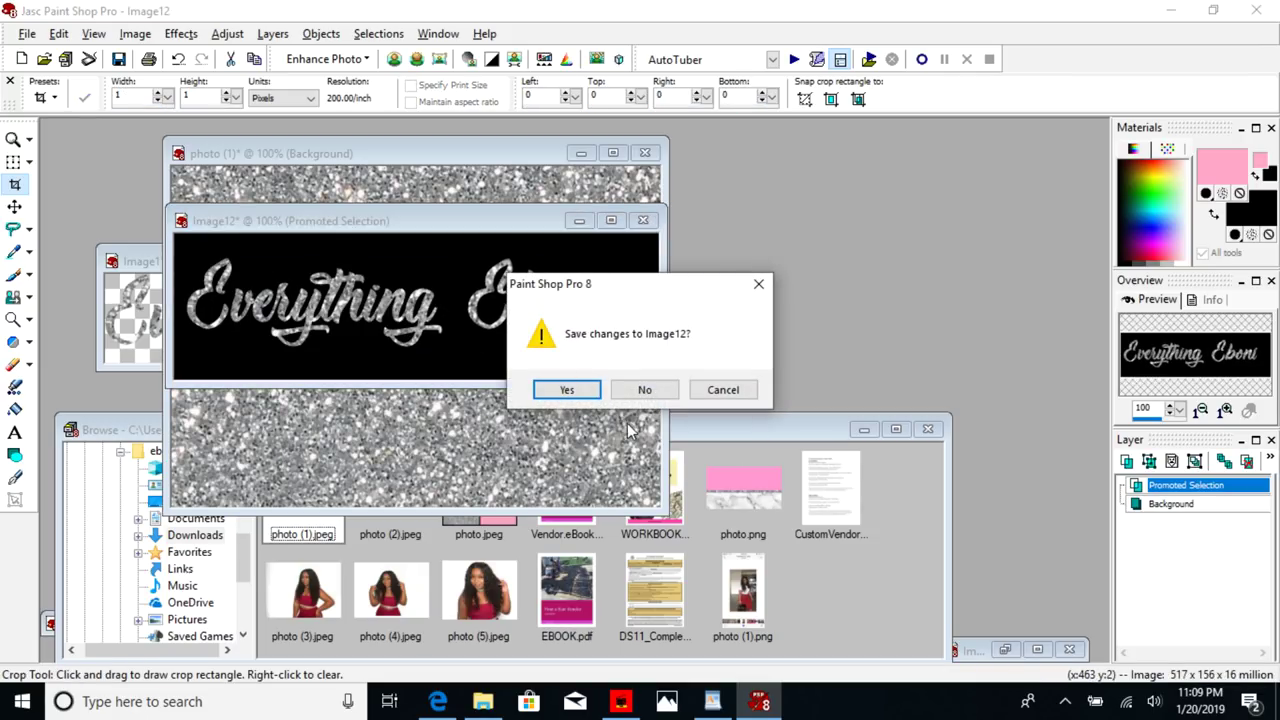
click(650, 392)
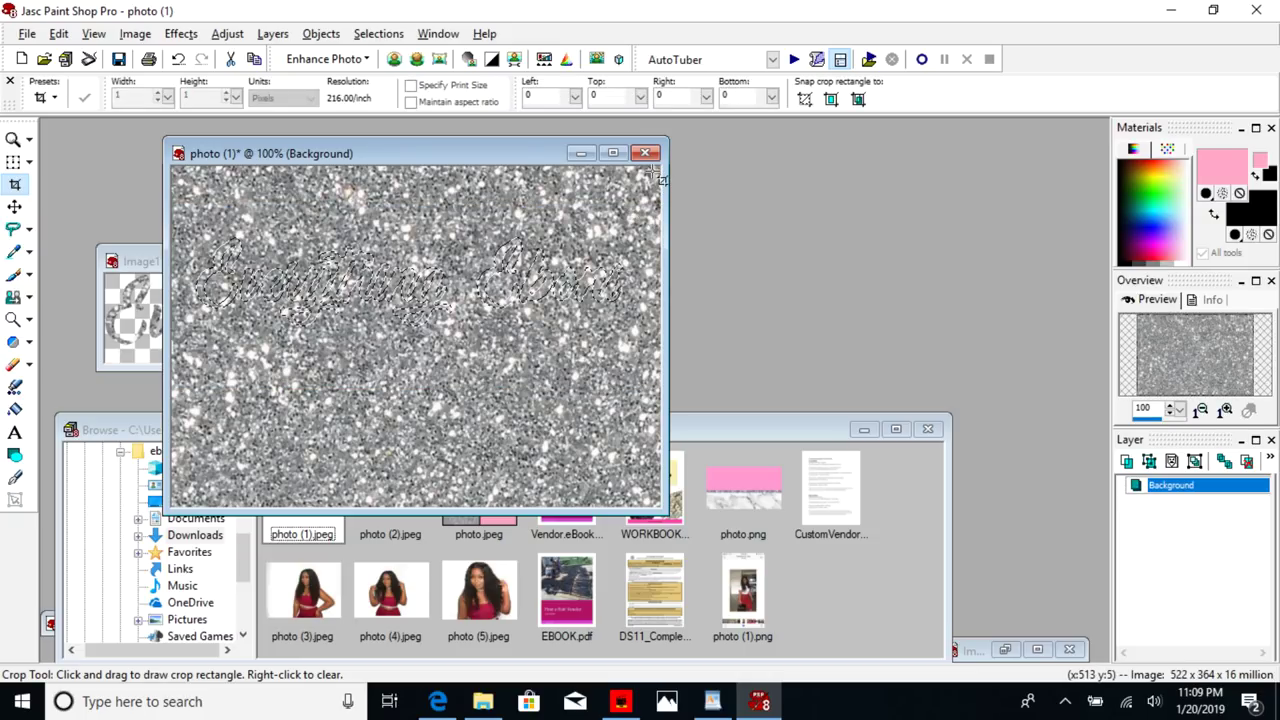
click(645, 153)
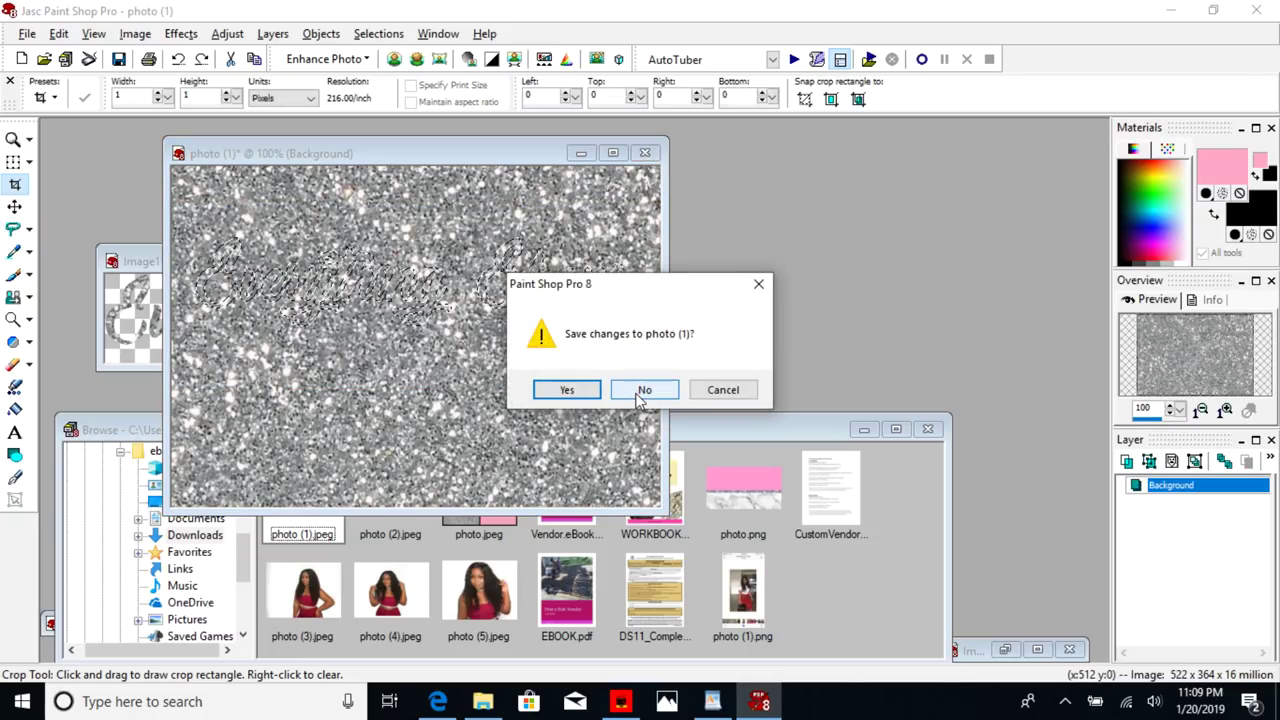
click(646, 389)
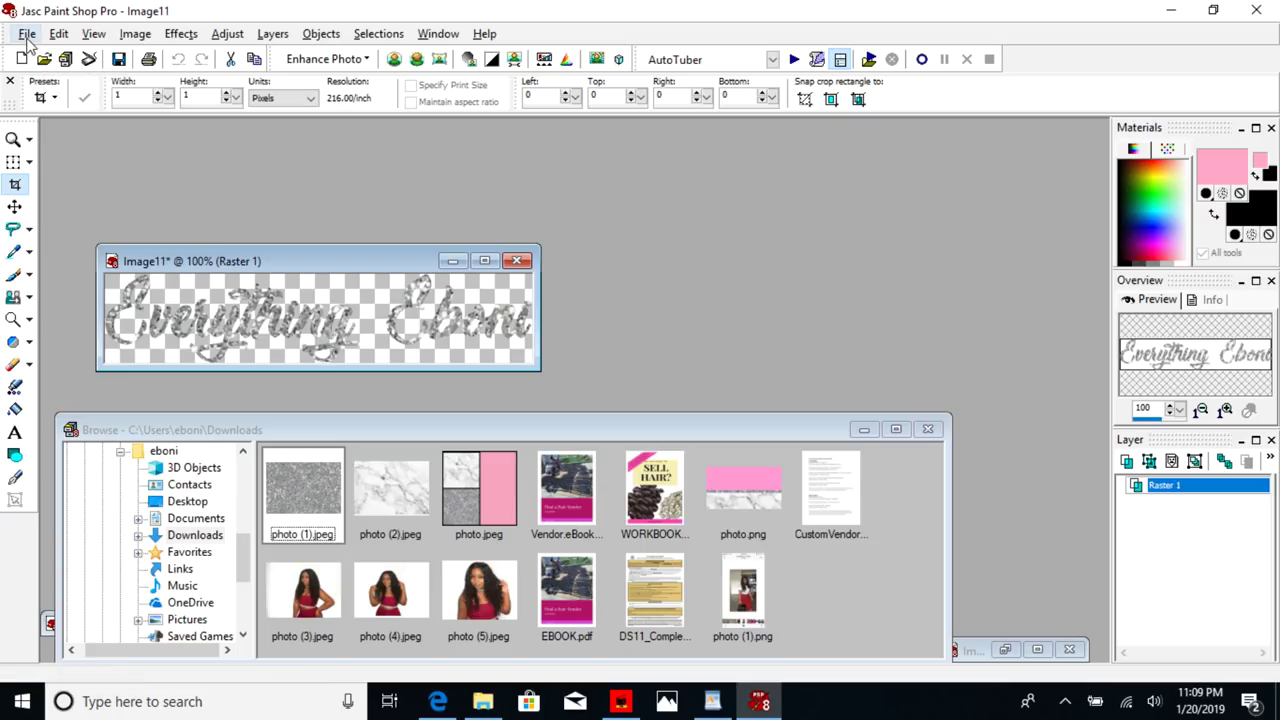
click(27, 34)
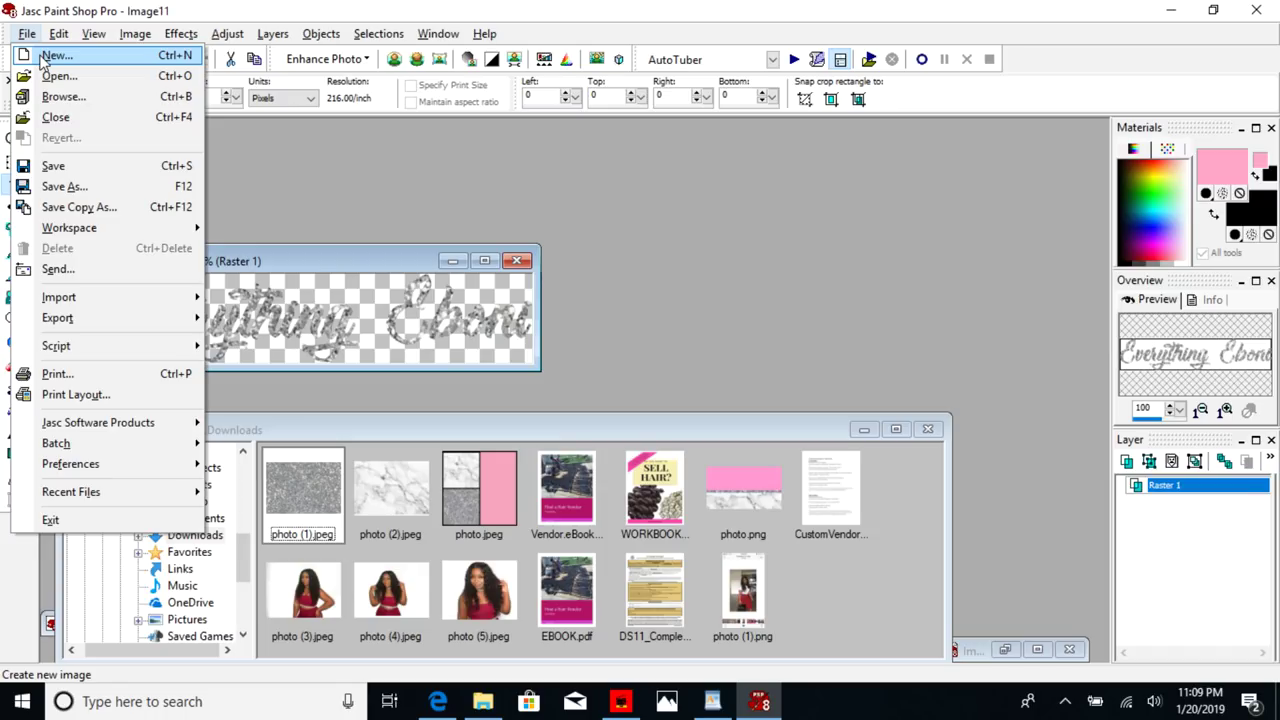
click(45, 57)
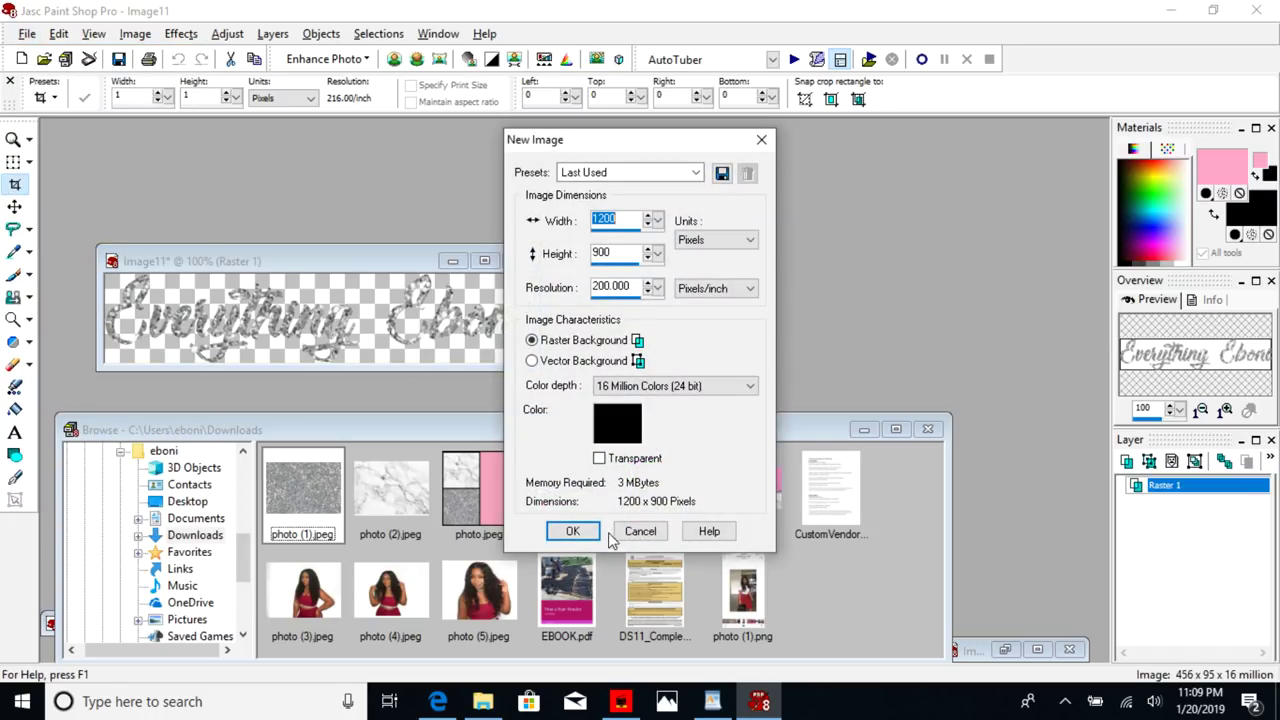
click(639, 532)
- Move the transparent lettering image higher in the workspace and apply a Gaussian Blur with radius 4 to its glitter lettering
drag(278, 260, 291, 195)
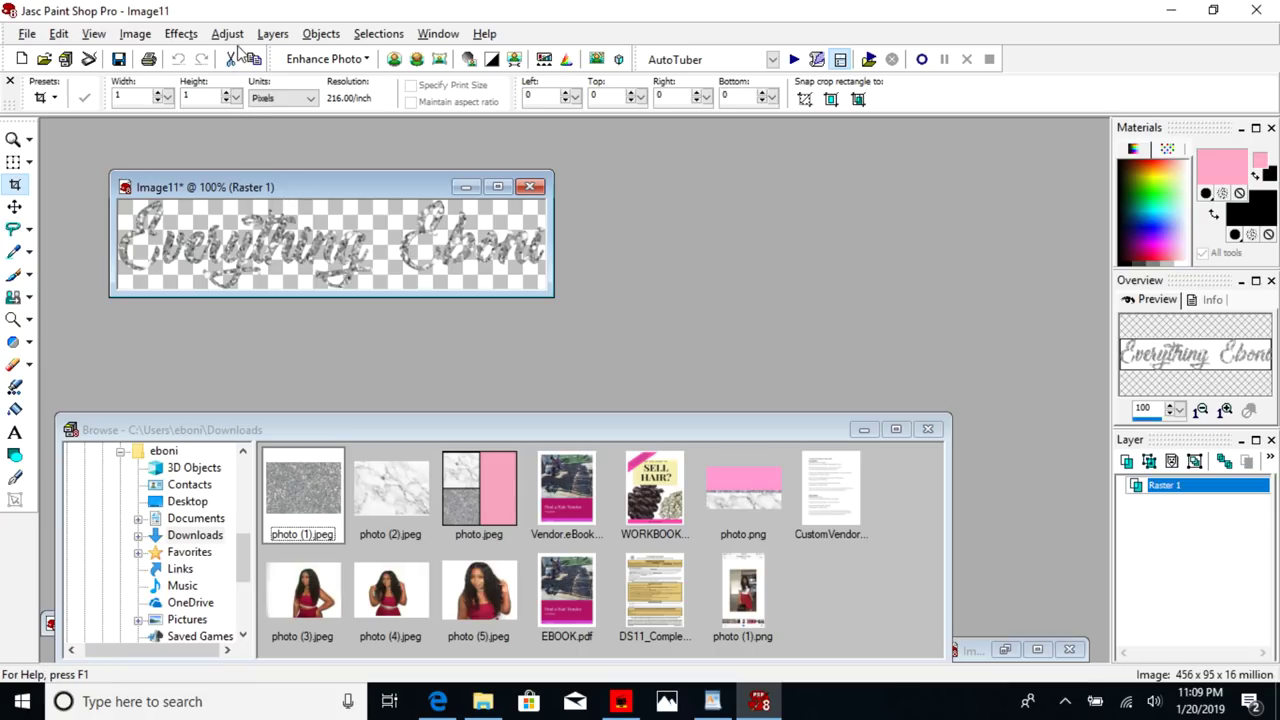
click(184, 38)
mouse_move(243, 42)
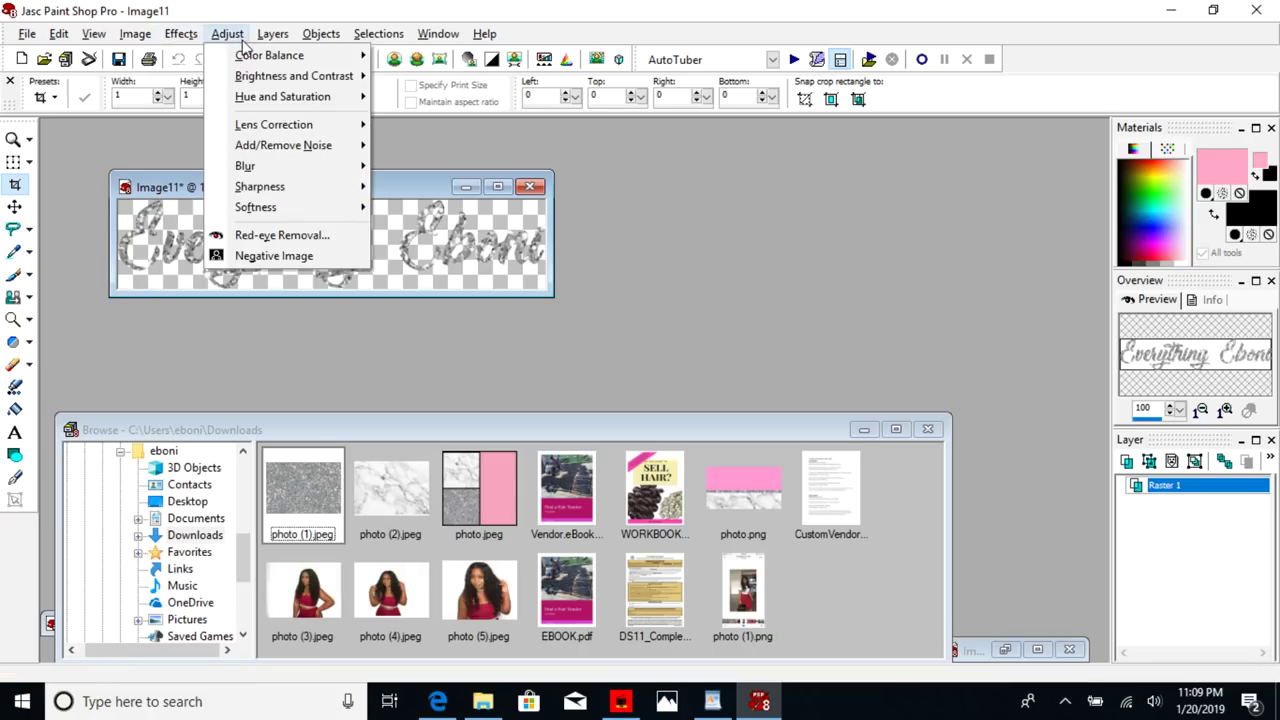
mouse_move(275, 167)
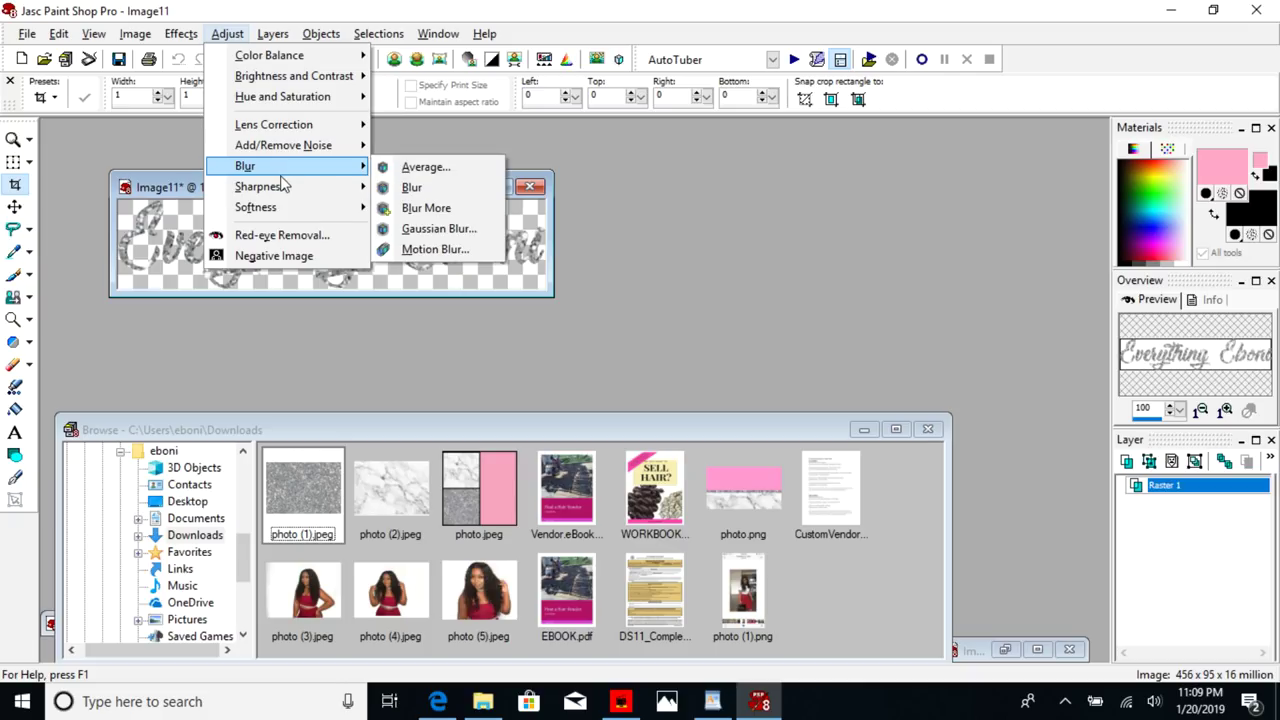
click(460, 238)
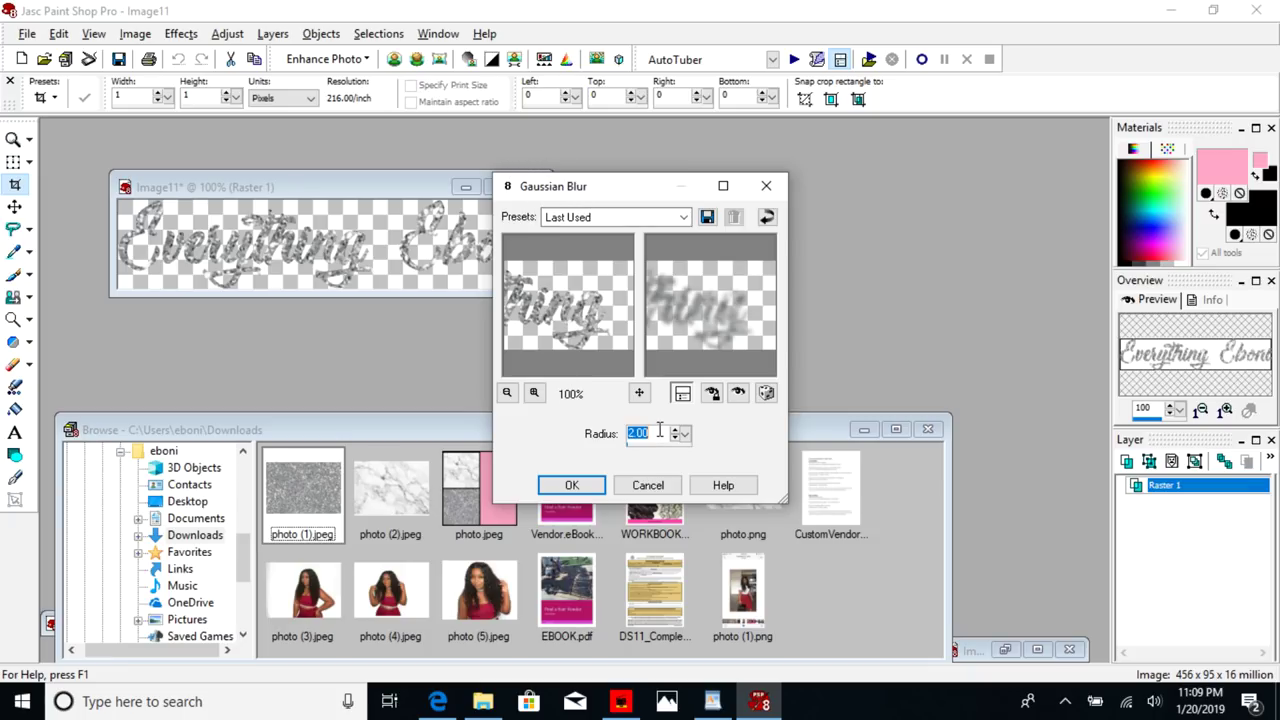
text(4)
key(Return)
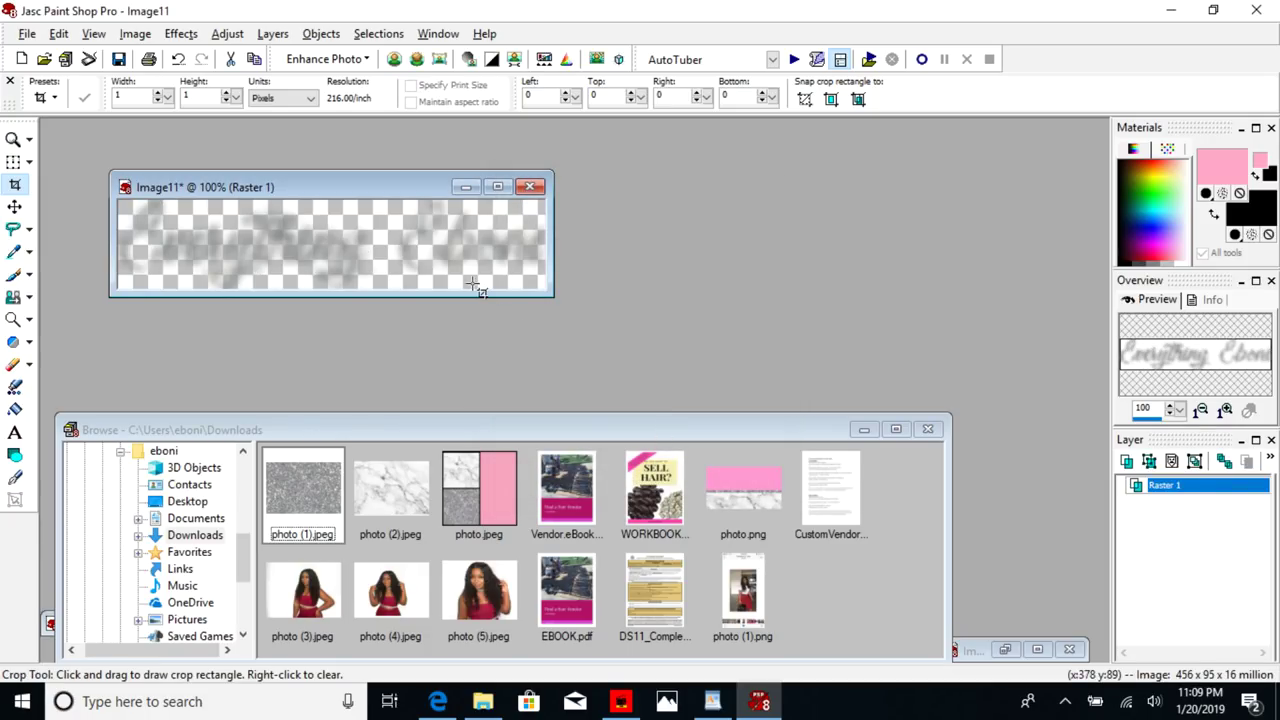
- Copy the blurred lettering and undo the Gaussian Blur on the original layer
click(58, 33)
click(108, 166)
click(178, 60)
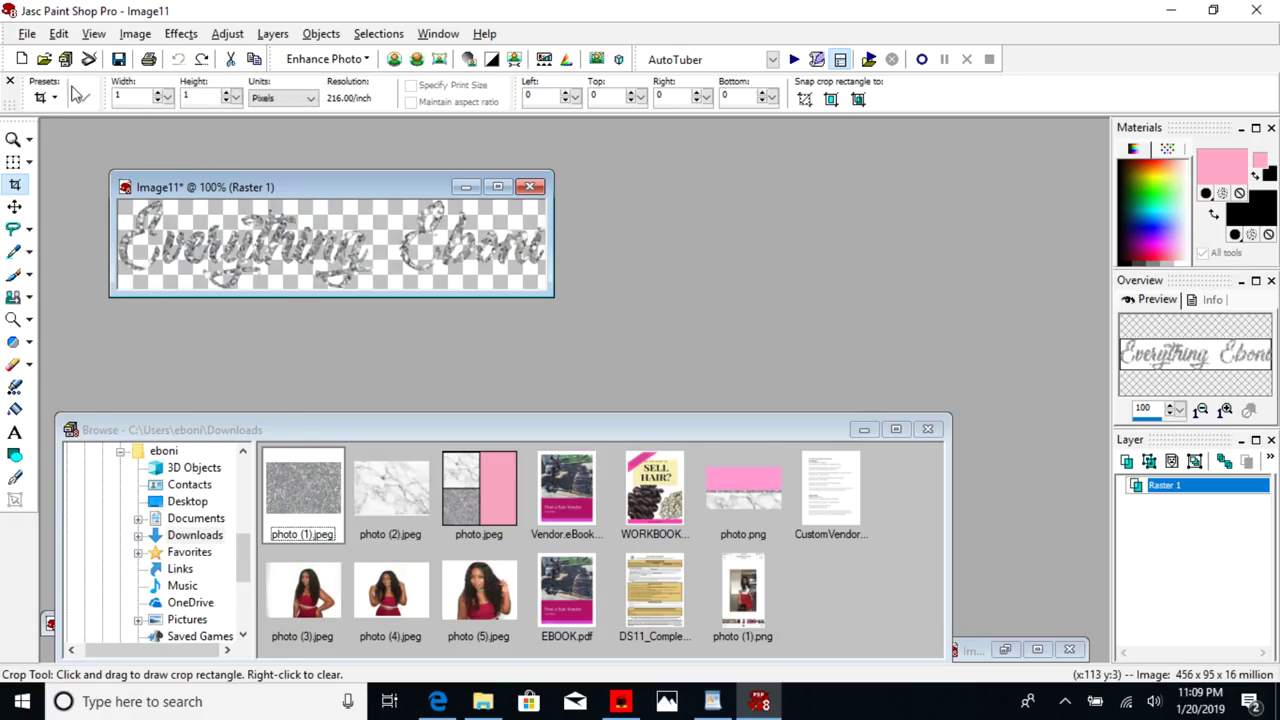
- Paste the copied blurred lettering as a new layer above the sharp glitter lettering
click(66, 34)
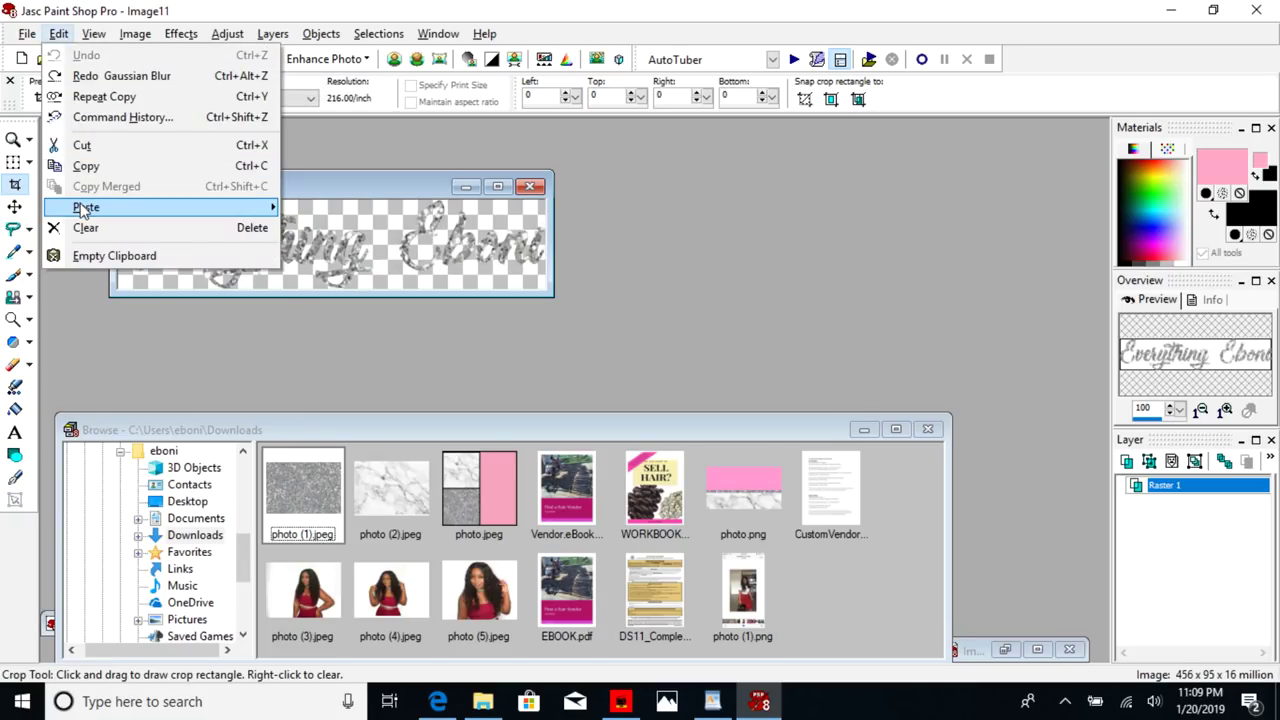
mouse_move(86, 207)
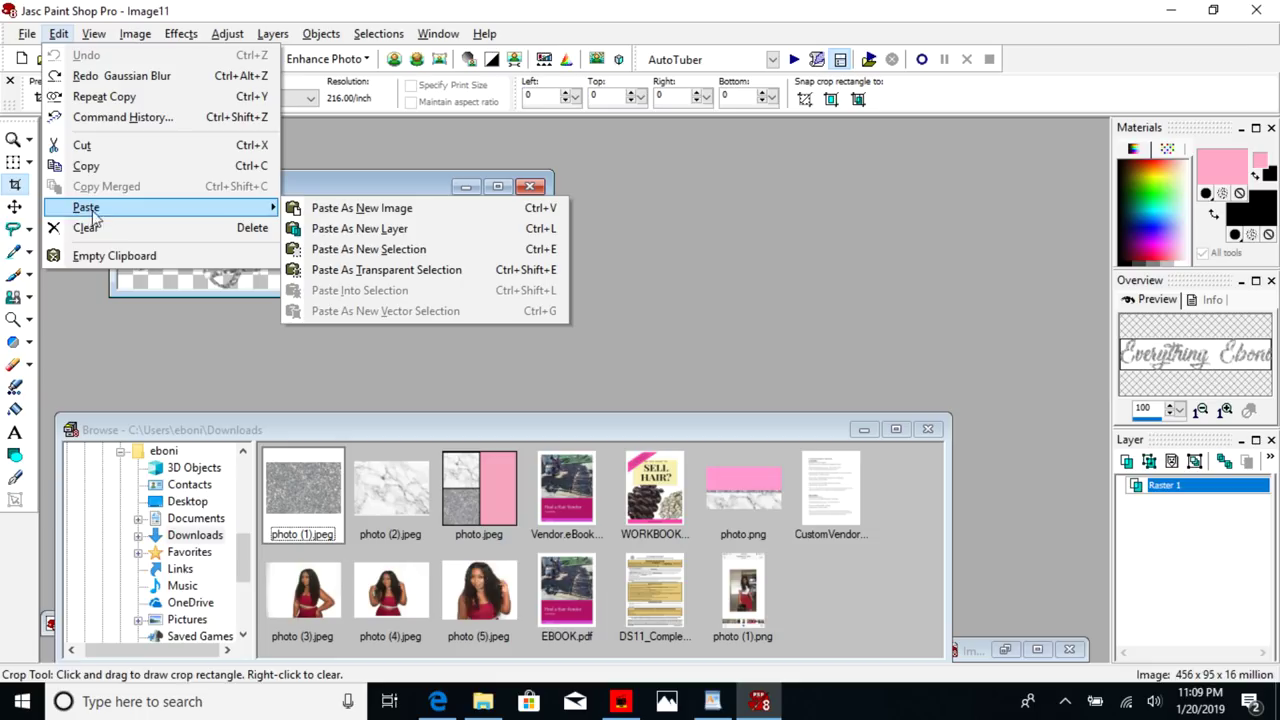
click(400, 232)
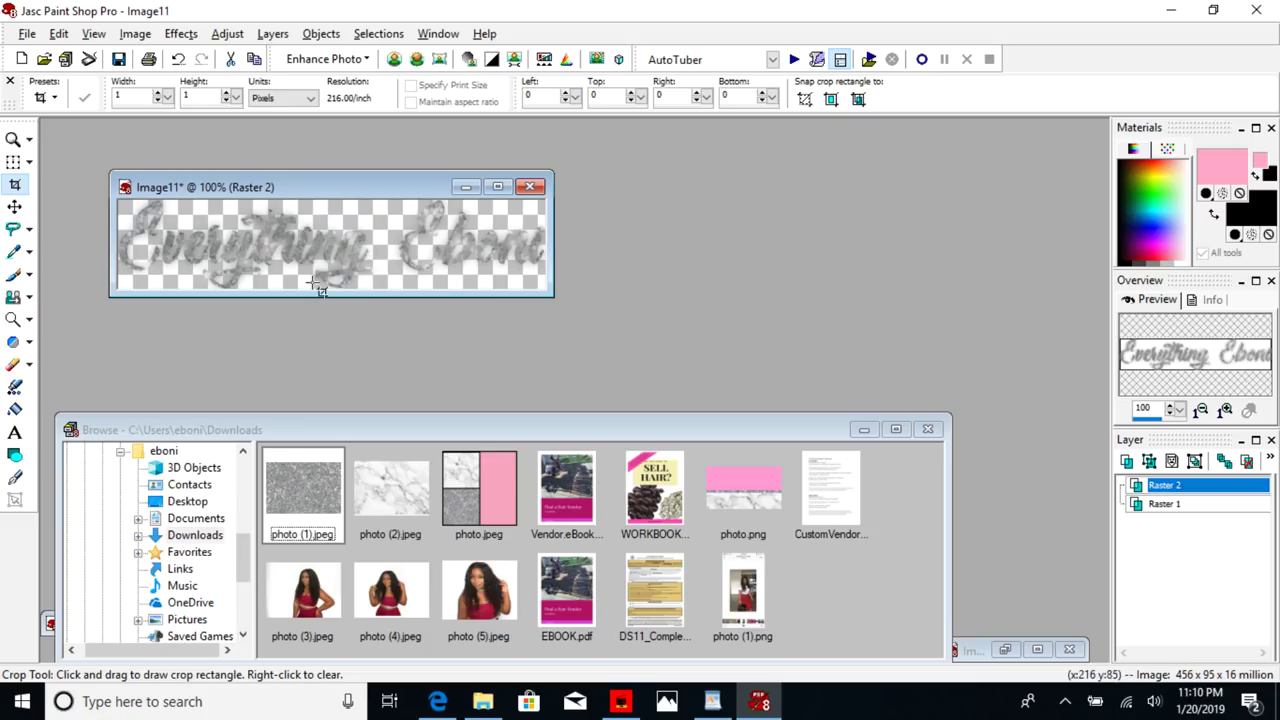
- Float the layer palette beside the lettering image and set the Raster 2 blend mode to Multiply
drag(1150, 450, 790, 165)
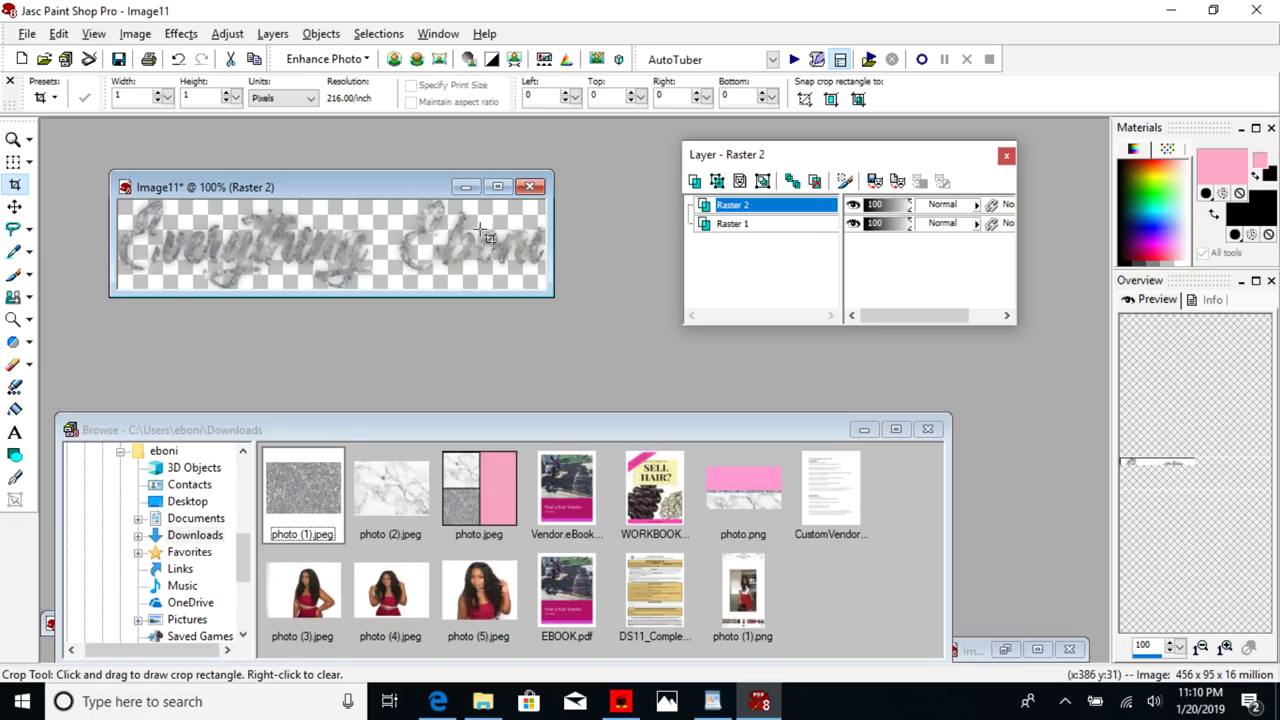
drag(786, 156, 739, 214)
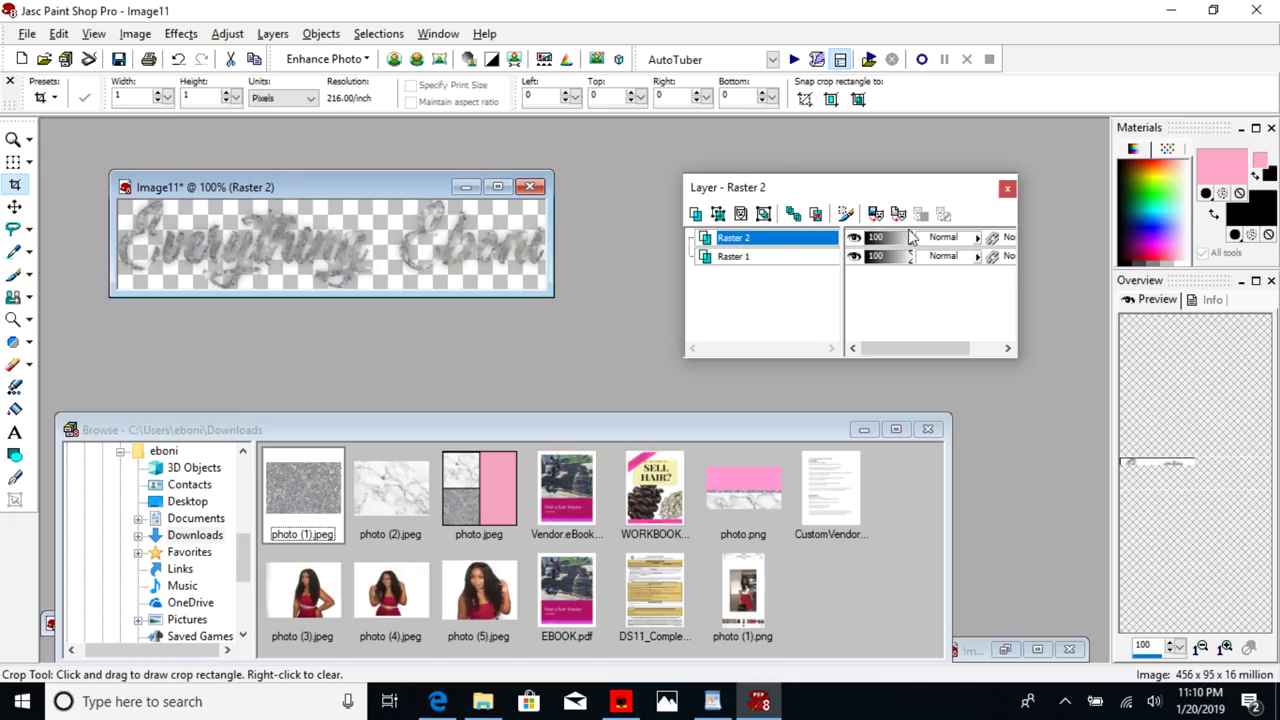
click(963, 245)
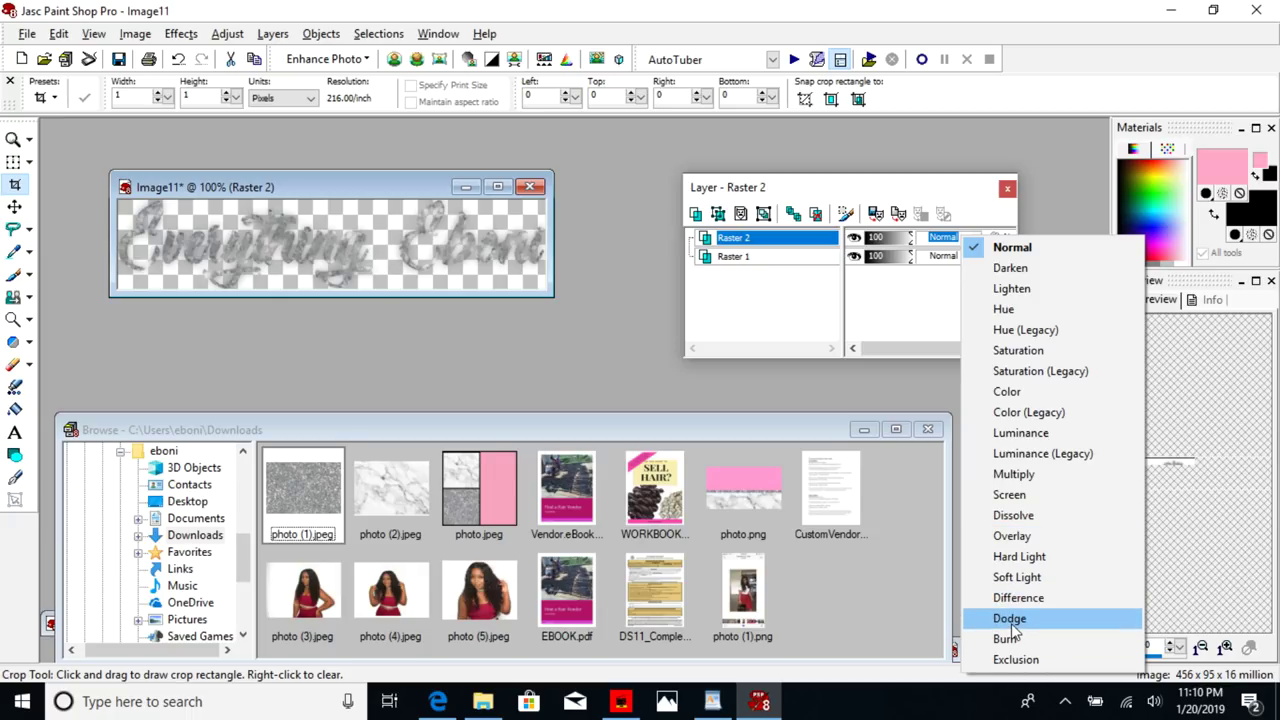
click(1050, 476)
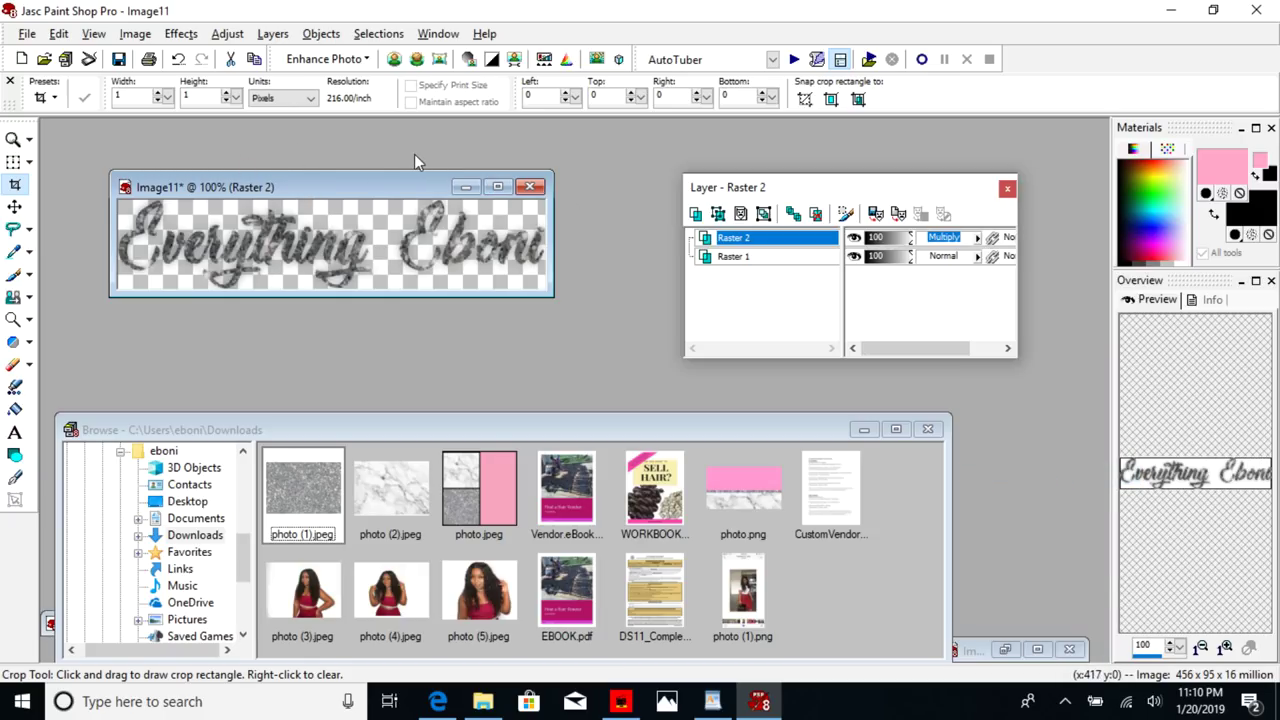
- Try Screen, Dissolve, Overlay, Hard Light, Soft Light and Difference as Raster 2's blend mode, and settle on Dodge
click(979, 242)
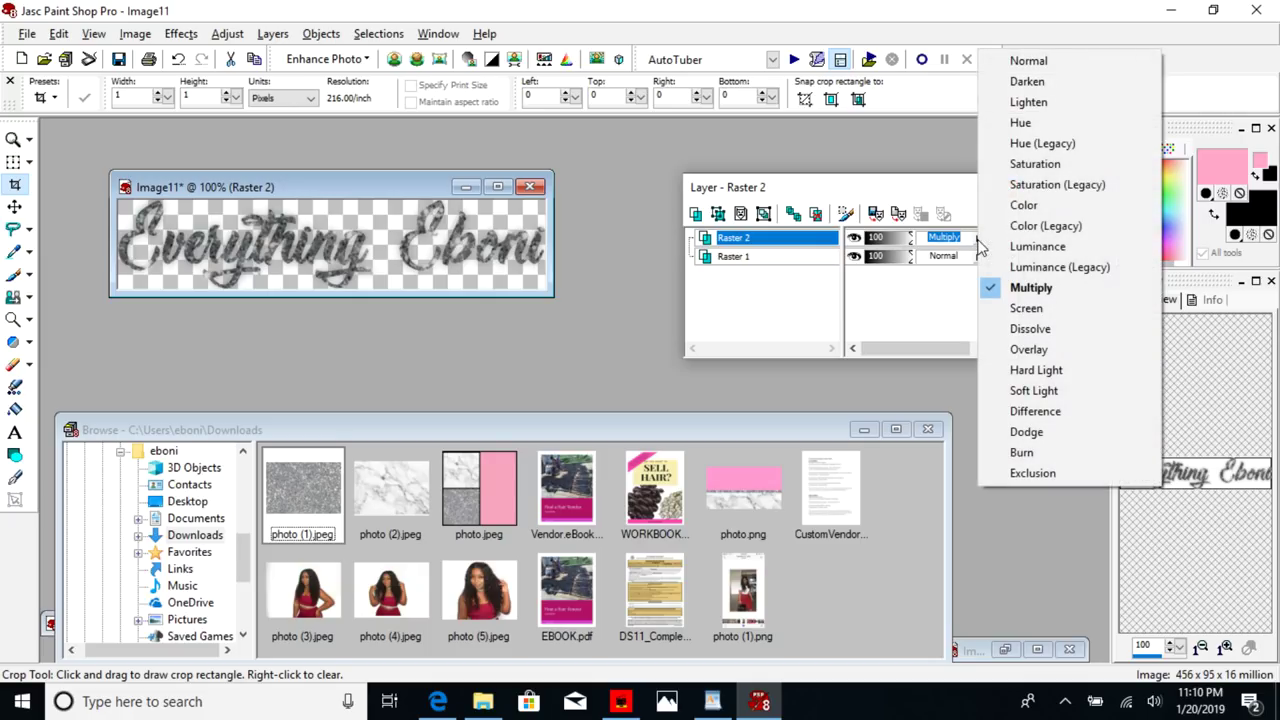
click(1020, 312)
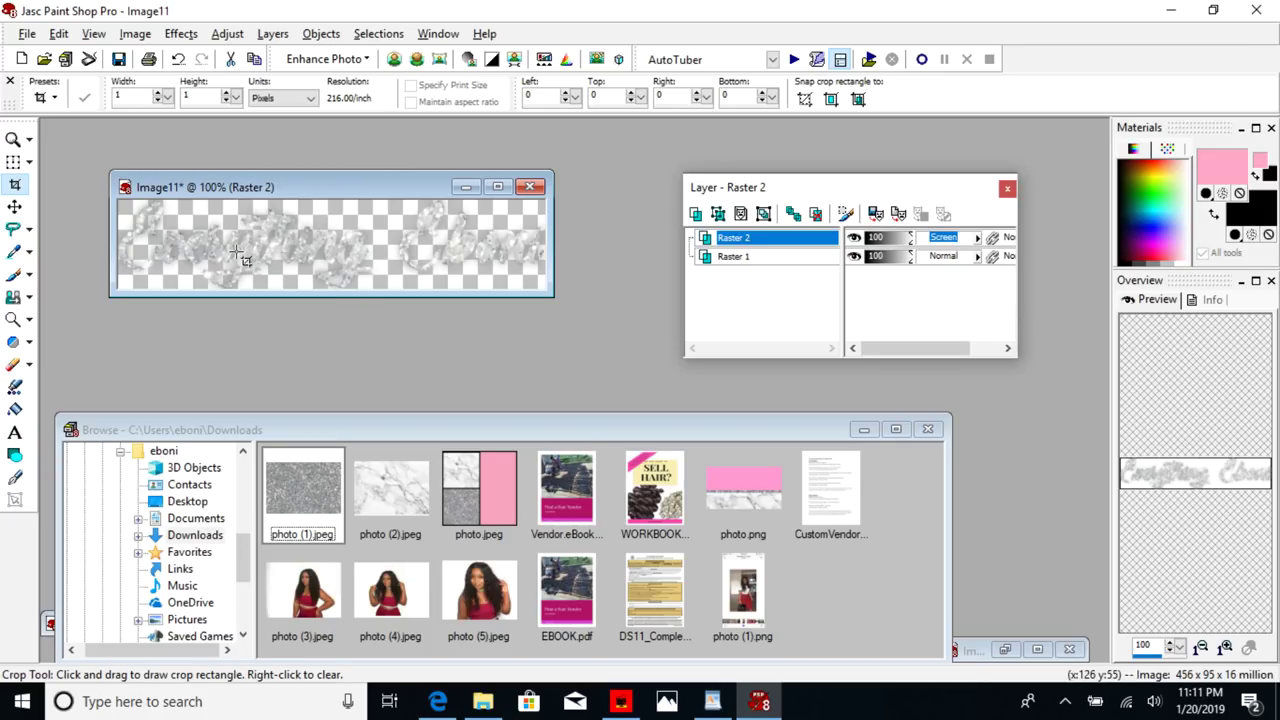
key(Down)
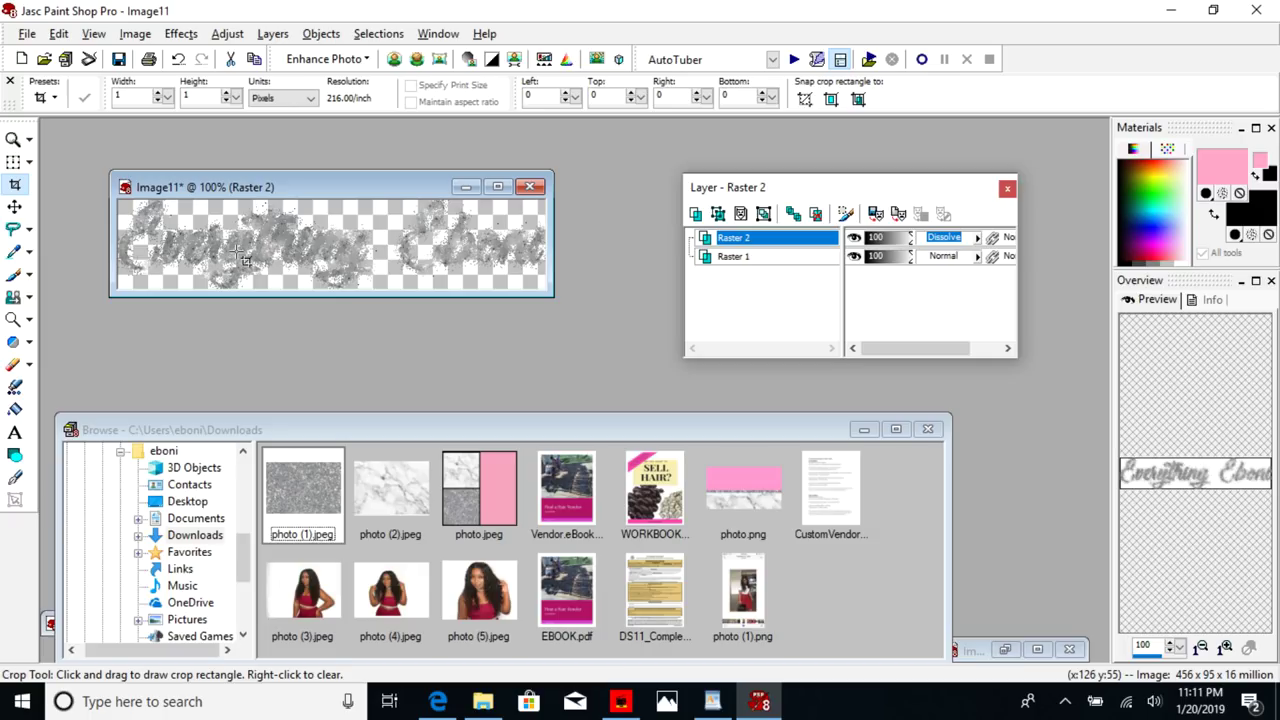
key(Down)
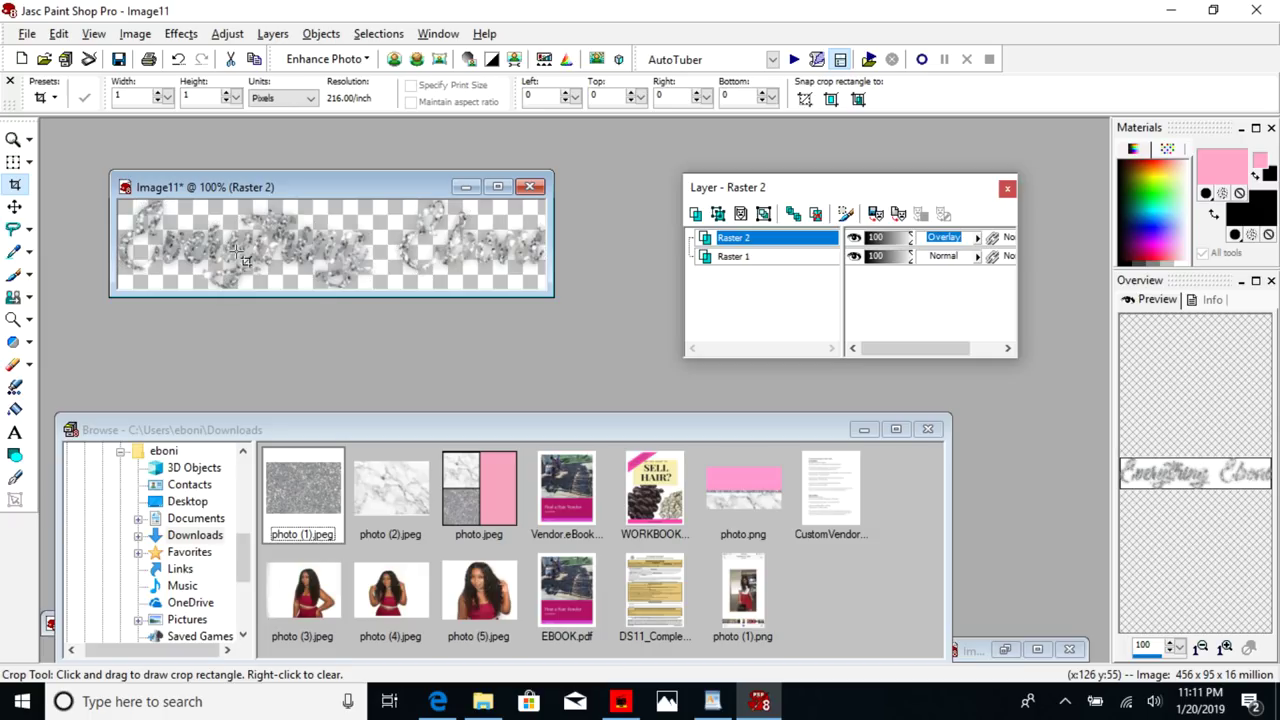
key(Down)
key(Down)
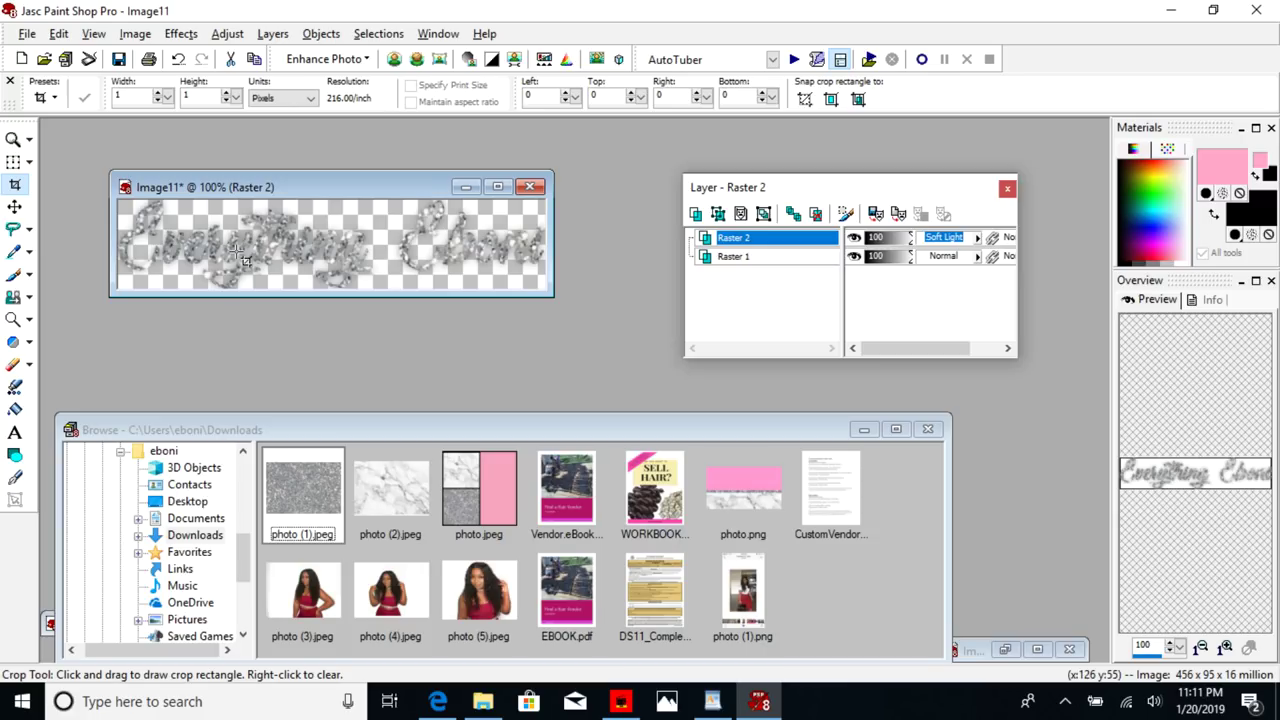
key(Down)
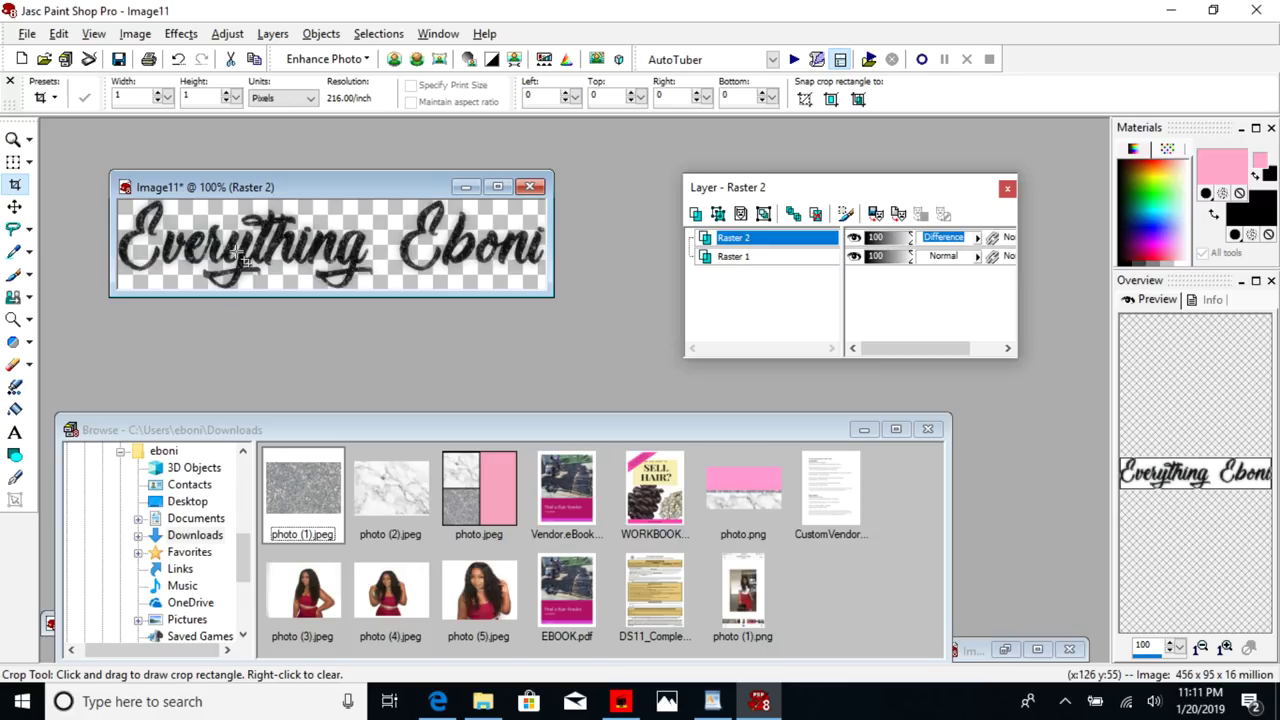
key(Down)
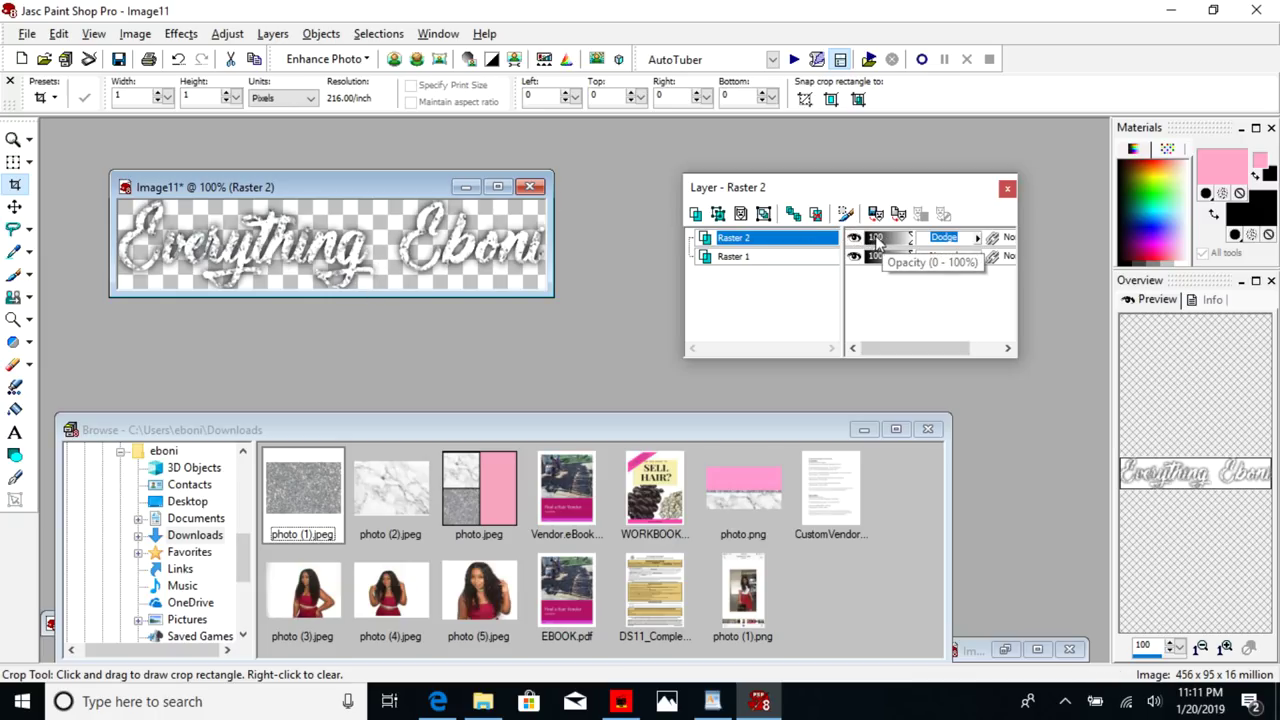
- Reduce the opacity of the Raster 2 layer to 44, and raise it to 60
drag(913, 245, 885, 250)
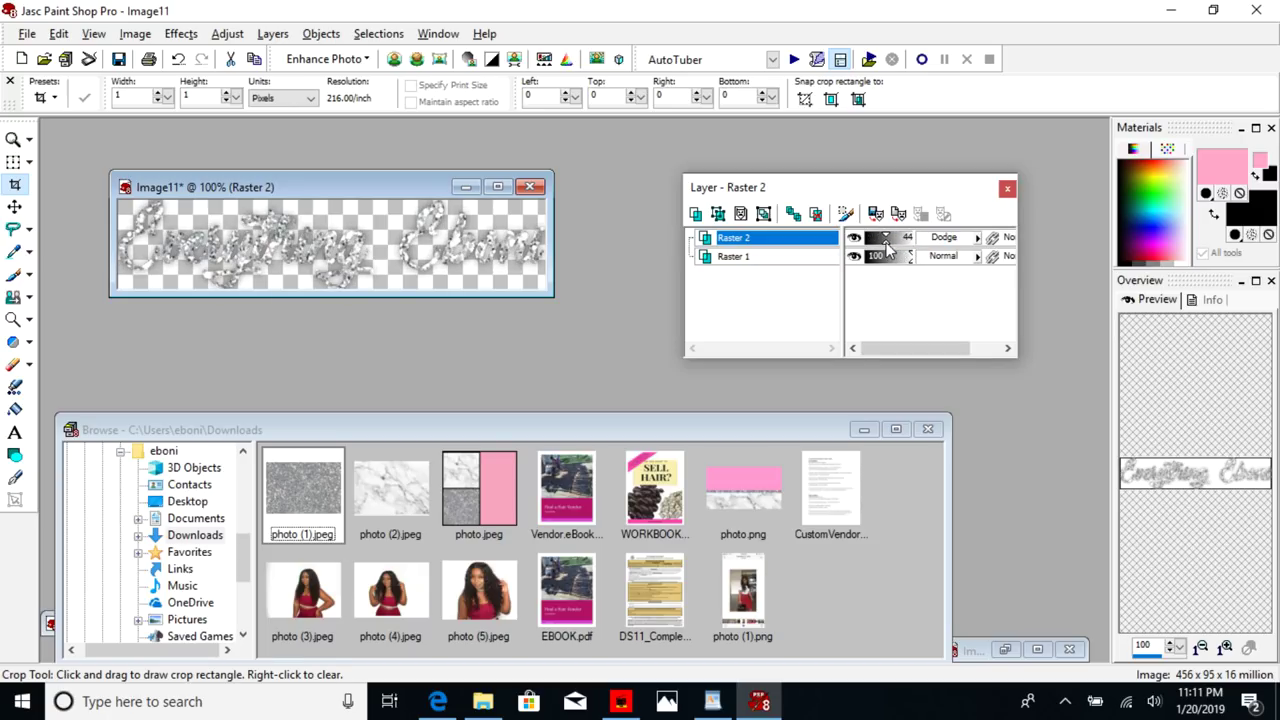
mouse_move(878, 240)
mouse_down()
mouse_move(926, 250)
mouse_move(894, 249)
mouse_up()
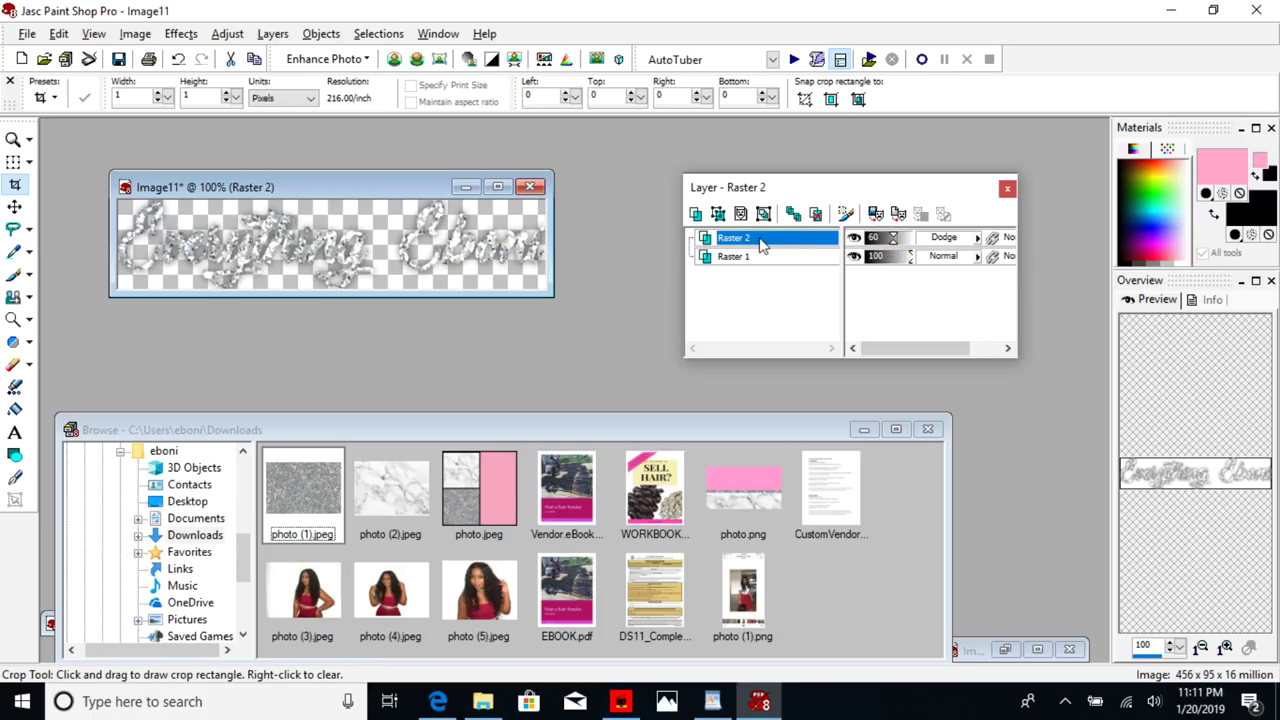
mouse_move(744, 246)
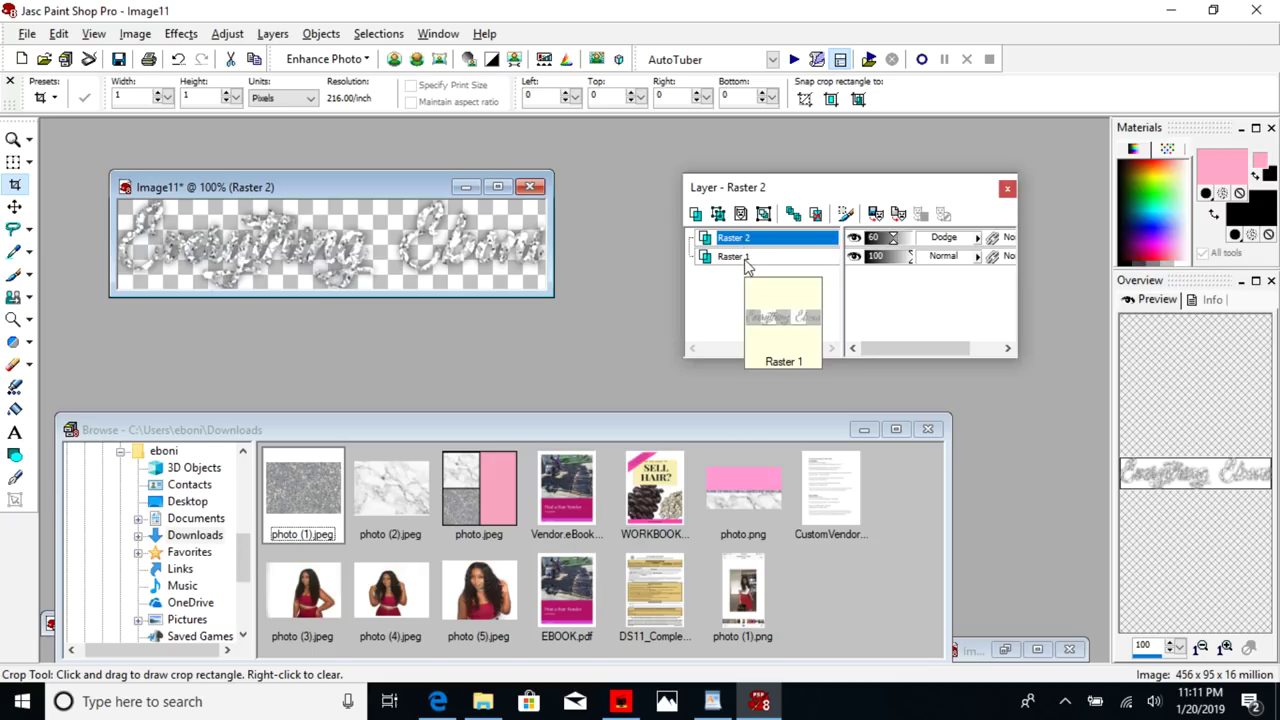
click(735, 262)
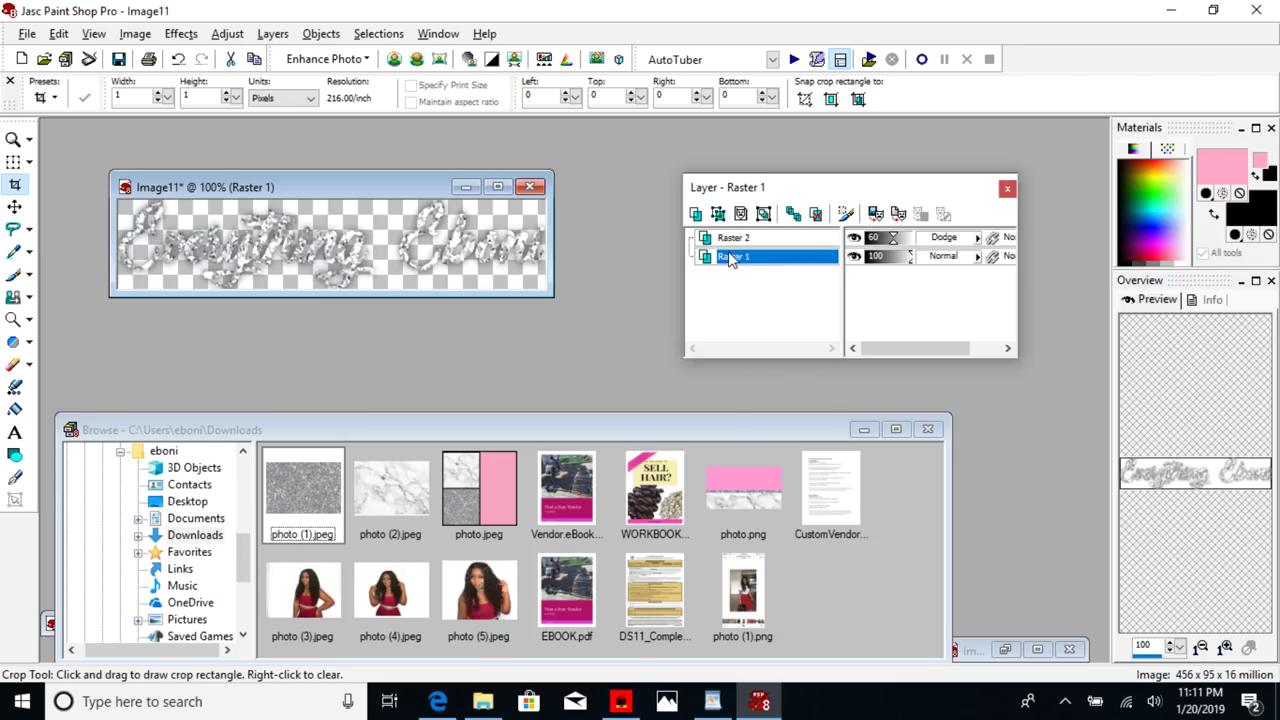
click(728, 241)
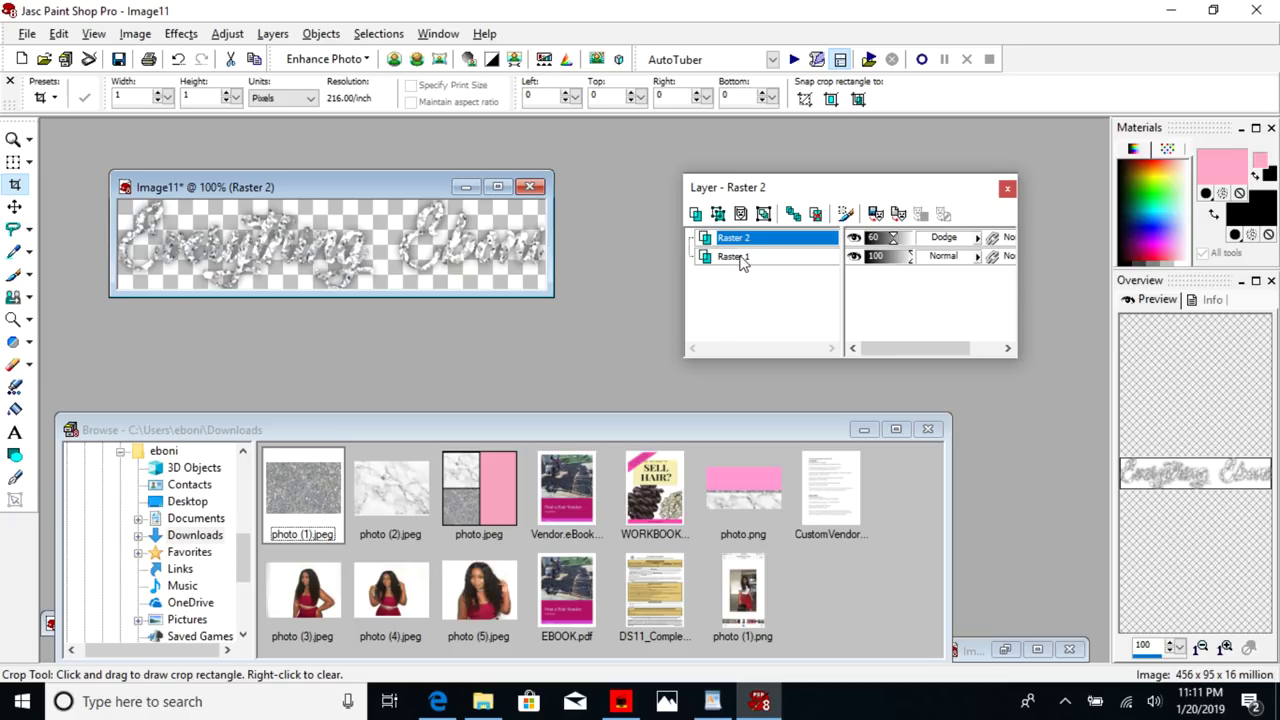
mouse_move(738, 264)
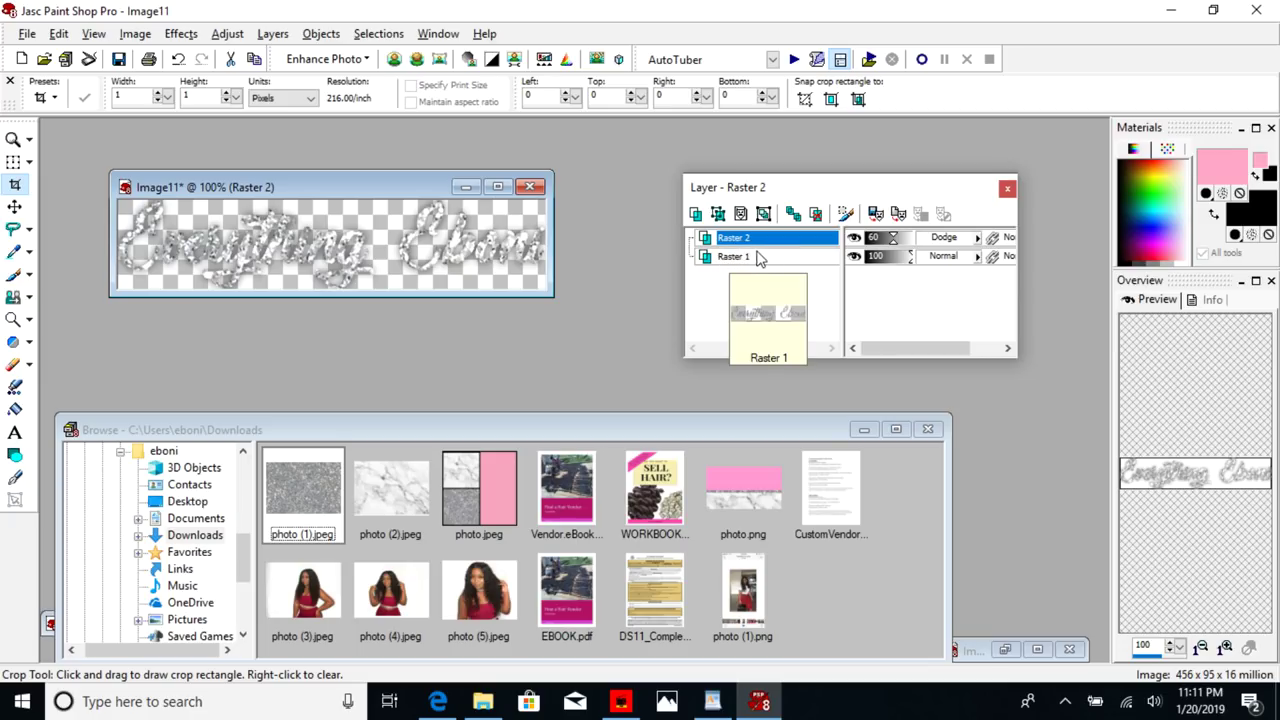
click(740, 260)
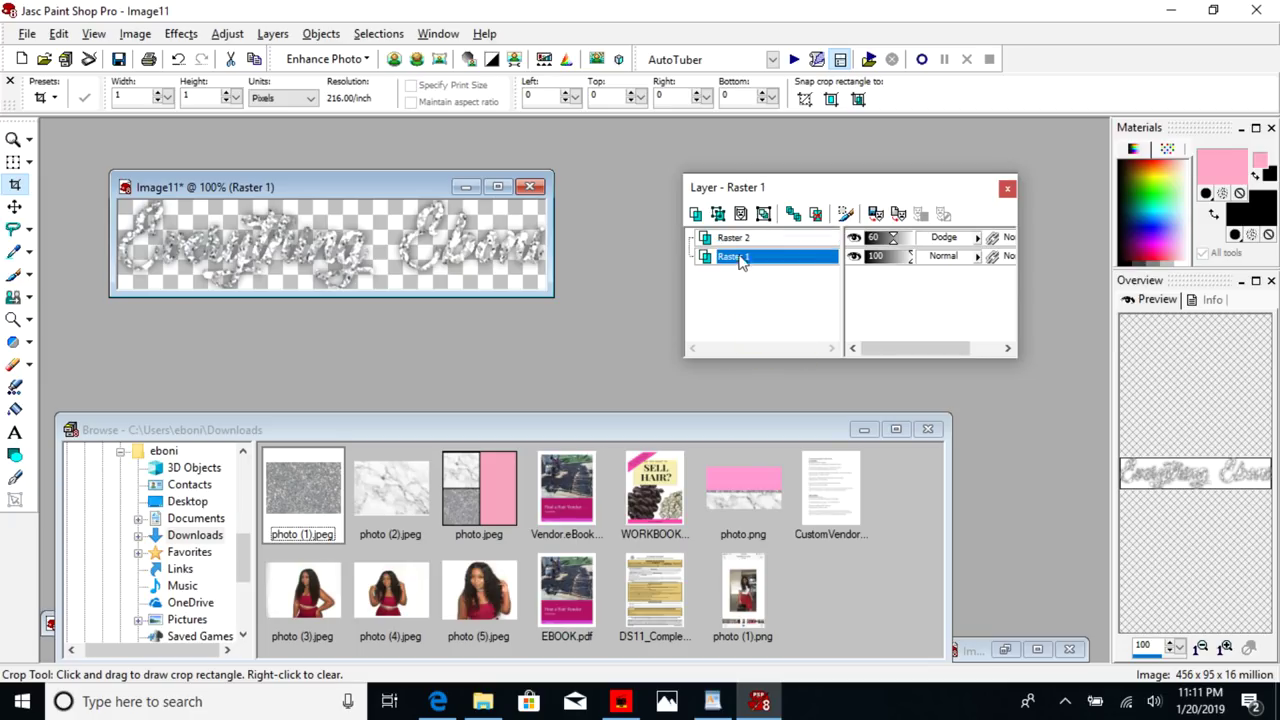
click(736, 247)
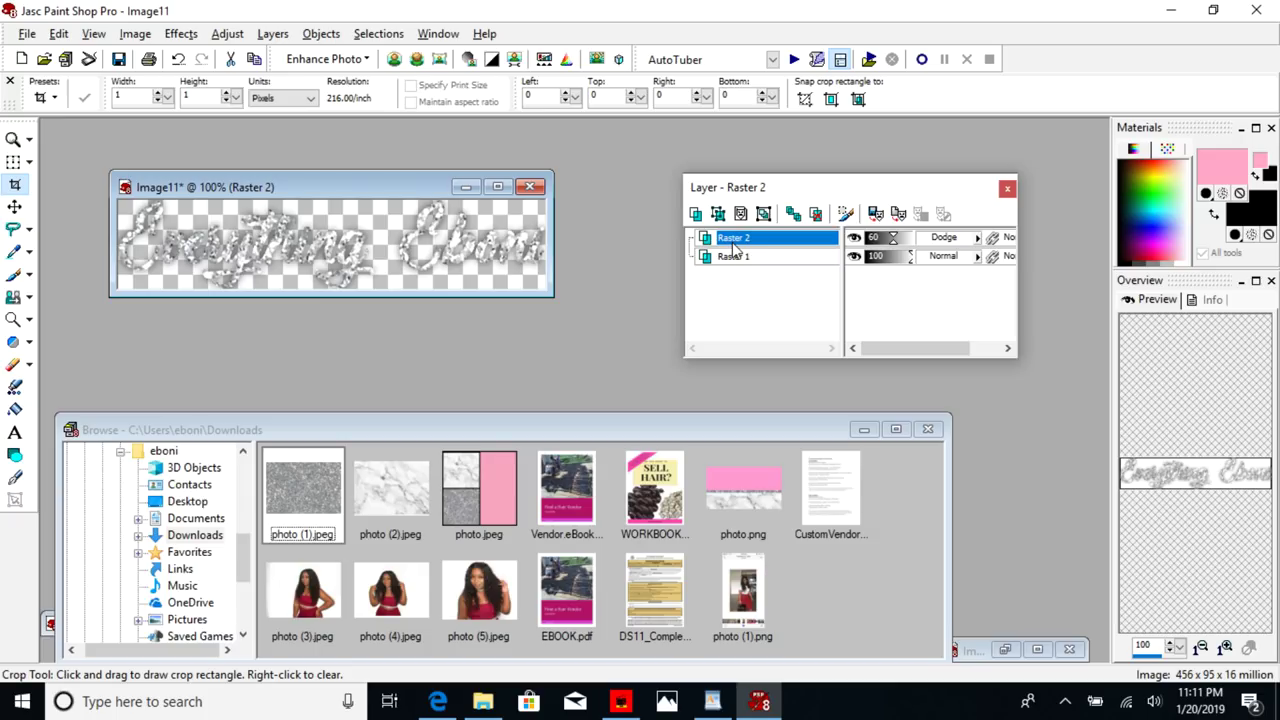
- Try flattening all layers of the lettering image, and undo the flatten
right_click(735, 244)
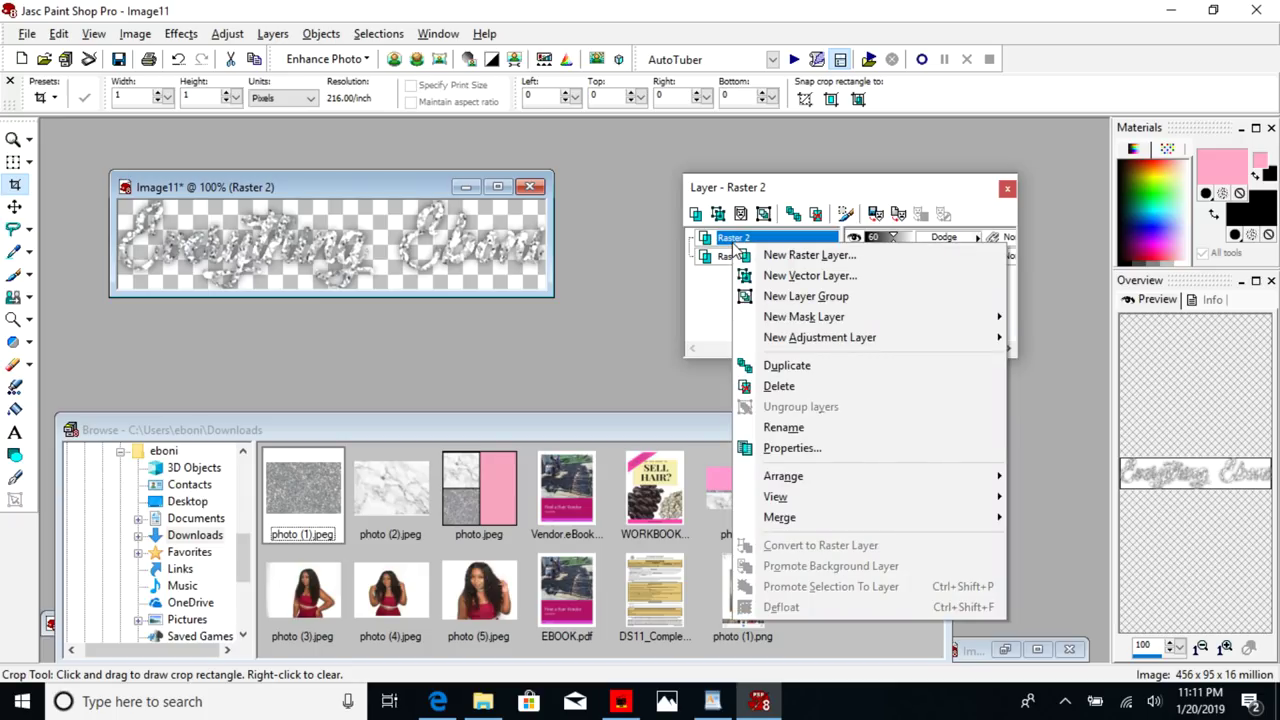
mouse_move(811, 521)
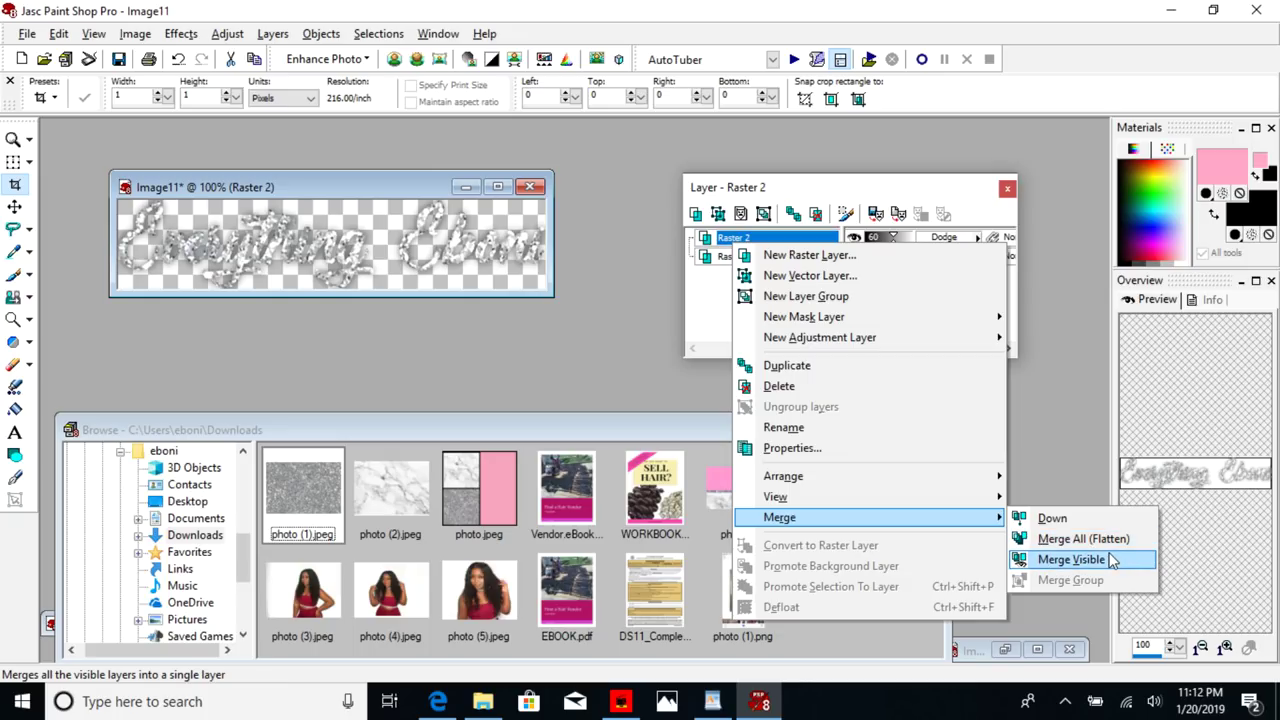
click(1068, 545)
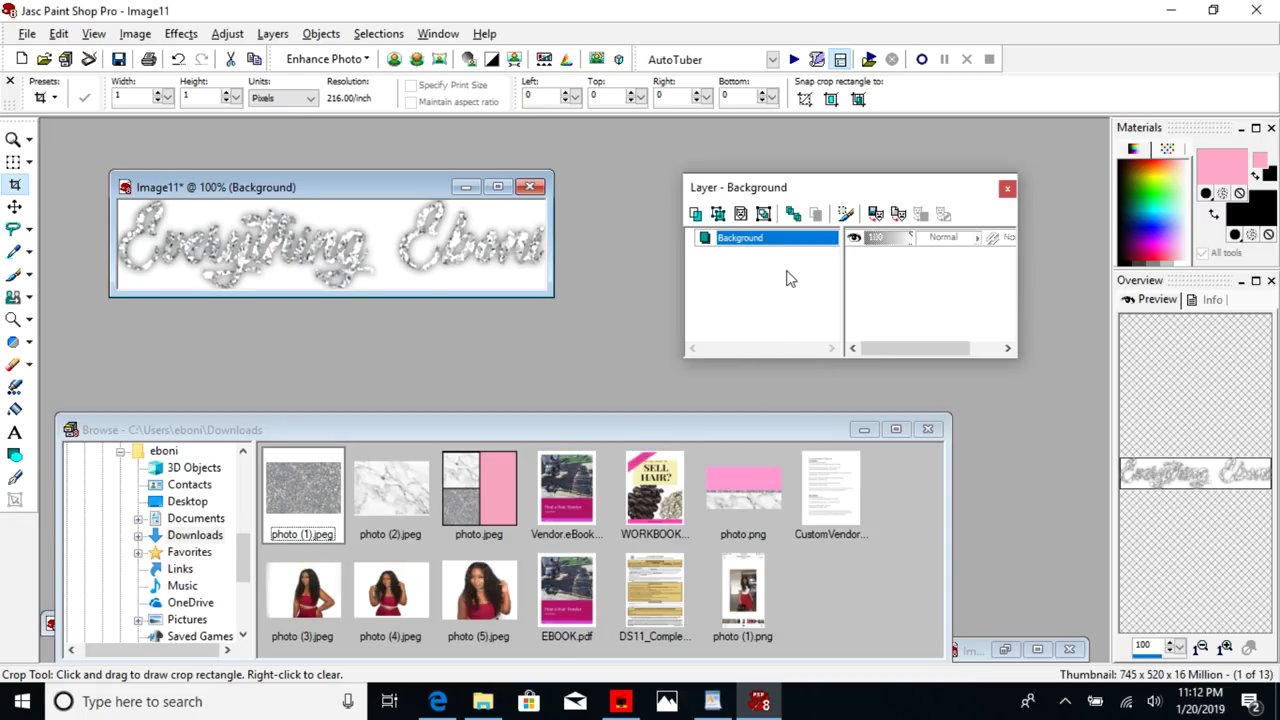
click(178, 59)
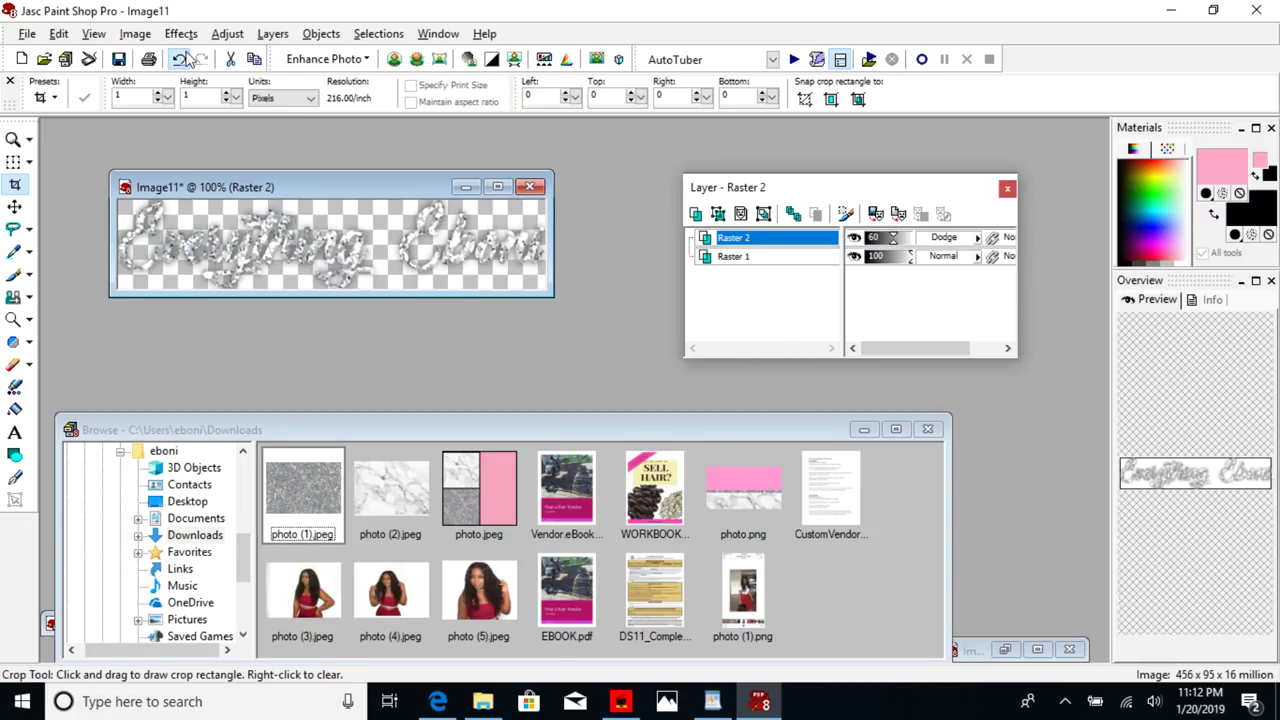
- Merge the visible Raster 1 and Raster 2 layers into a single layer
right_click(757, 242)
mouse_move(894, 513)
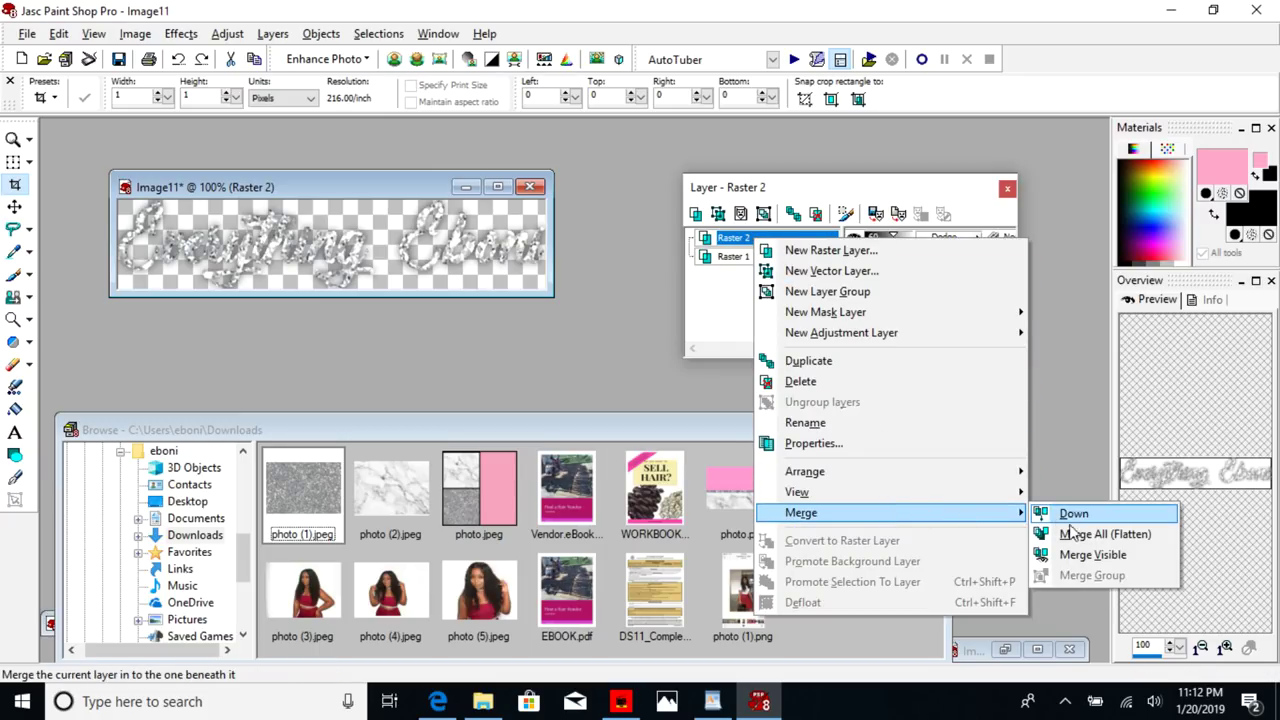
click(1100, 556)
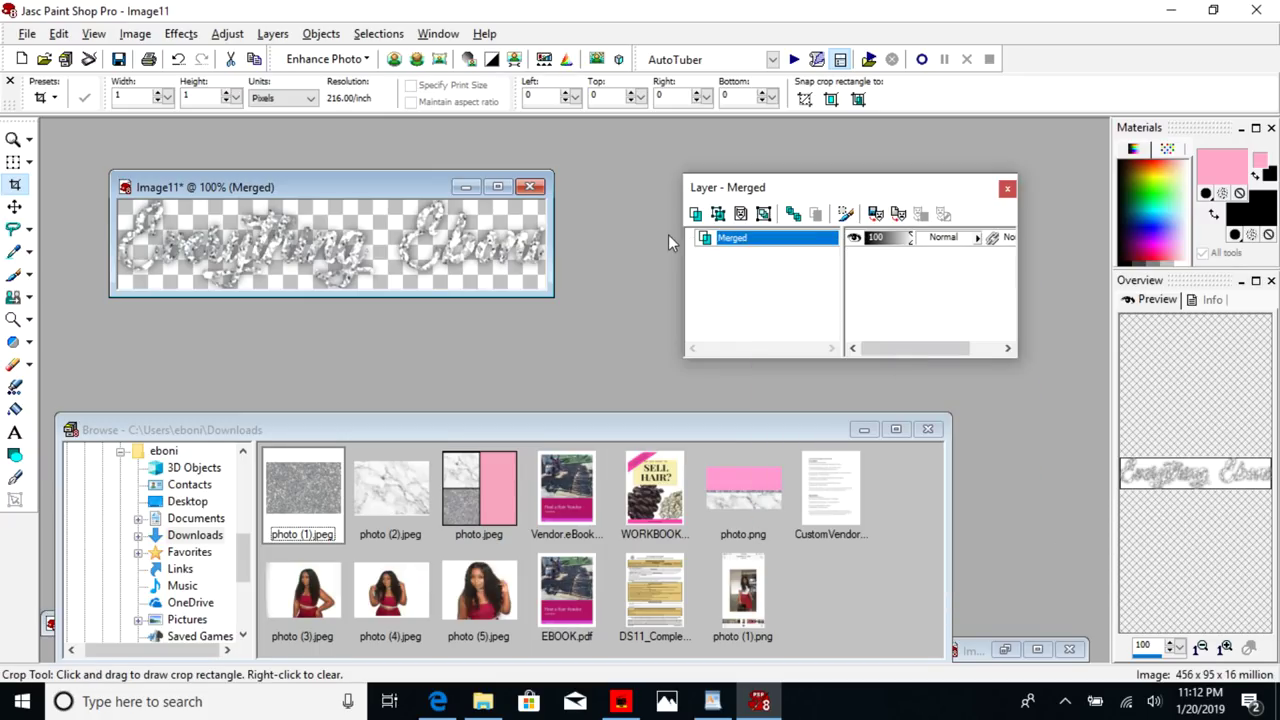
- Move the lettering image aside and create a new 1200 x 900 pixel image at 200 pixels/inch with a black raster background
mouse_move(296, 182)
mouse_down()
mouse_move(415, 209)
mouse_move(299, 164)
mouse_move(280, 209)
mouse_move(275, 195)
mouse_up()
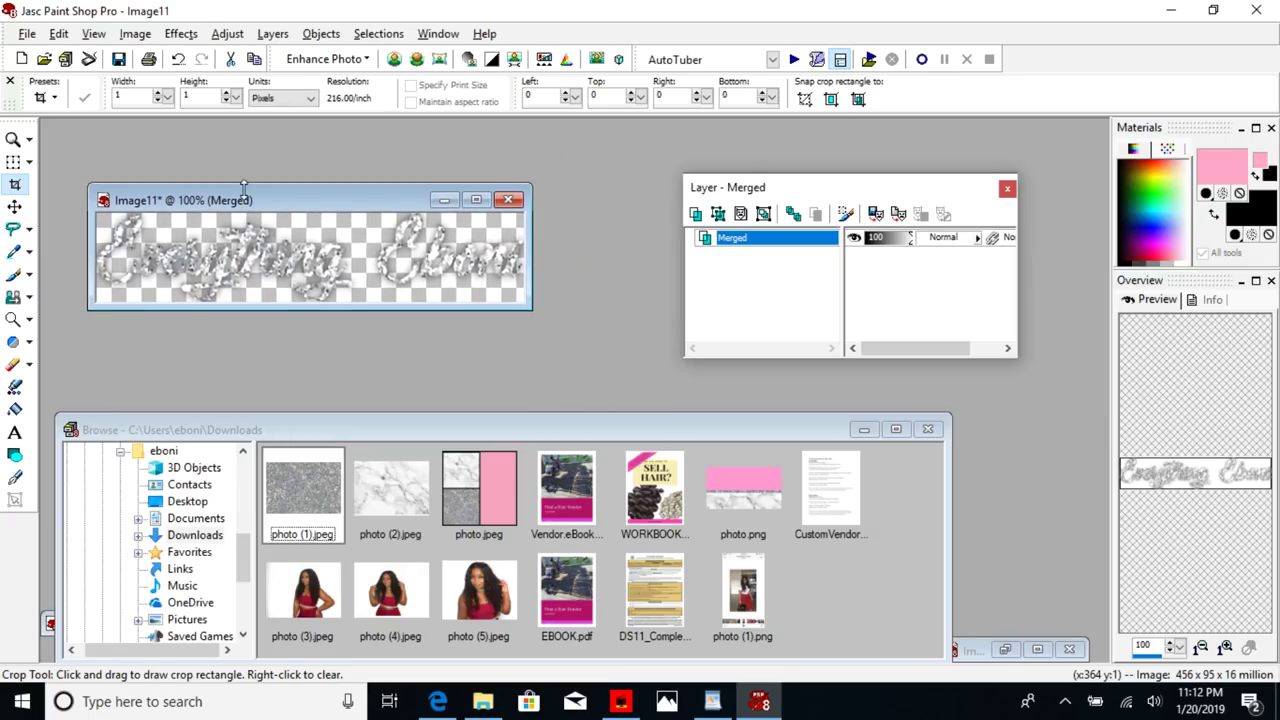
click(27, 33)
click(32, 54)
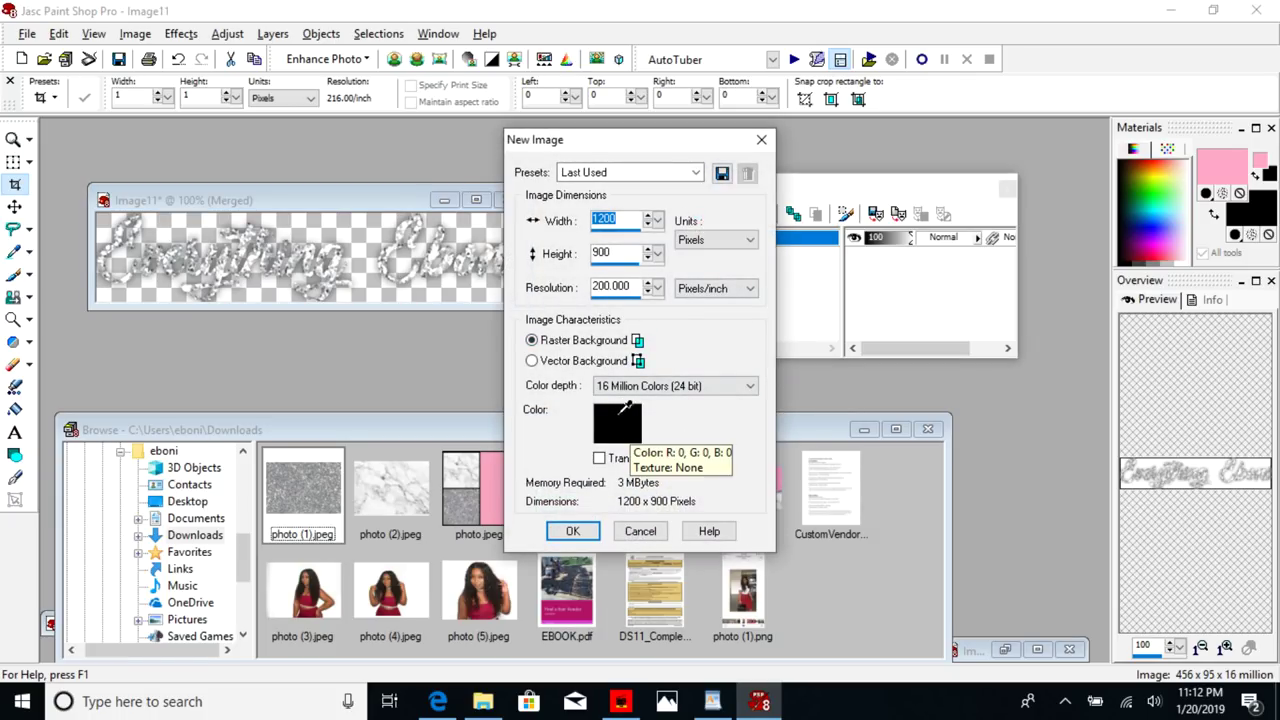
click(574, 531)
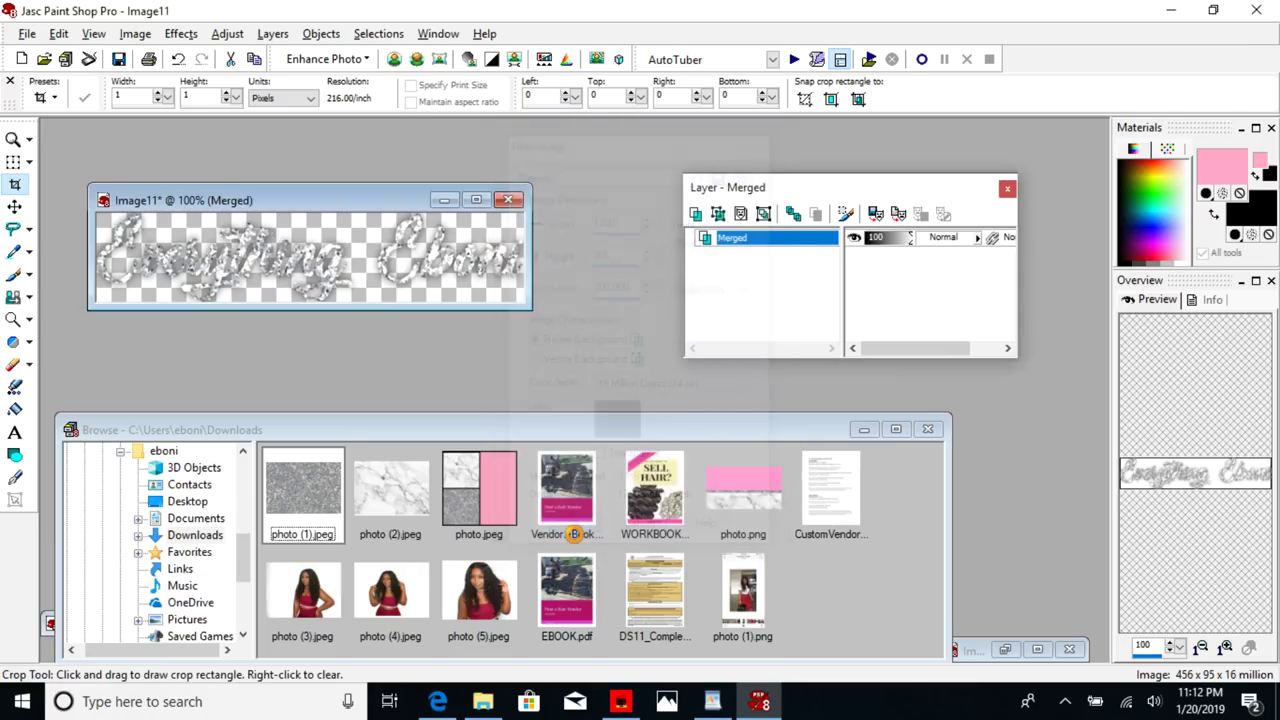
- Set the black image beside the lettering image, copy the merged lettering, and paste it into the black image as a new layer
drag(196, 130, 551, 120)
click(14, 206)
click(222, 197)
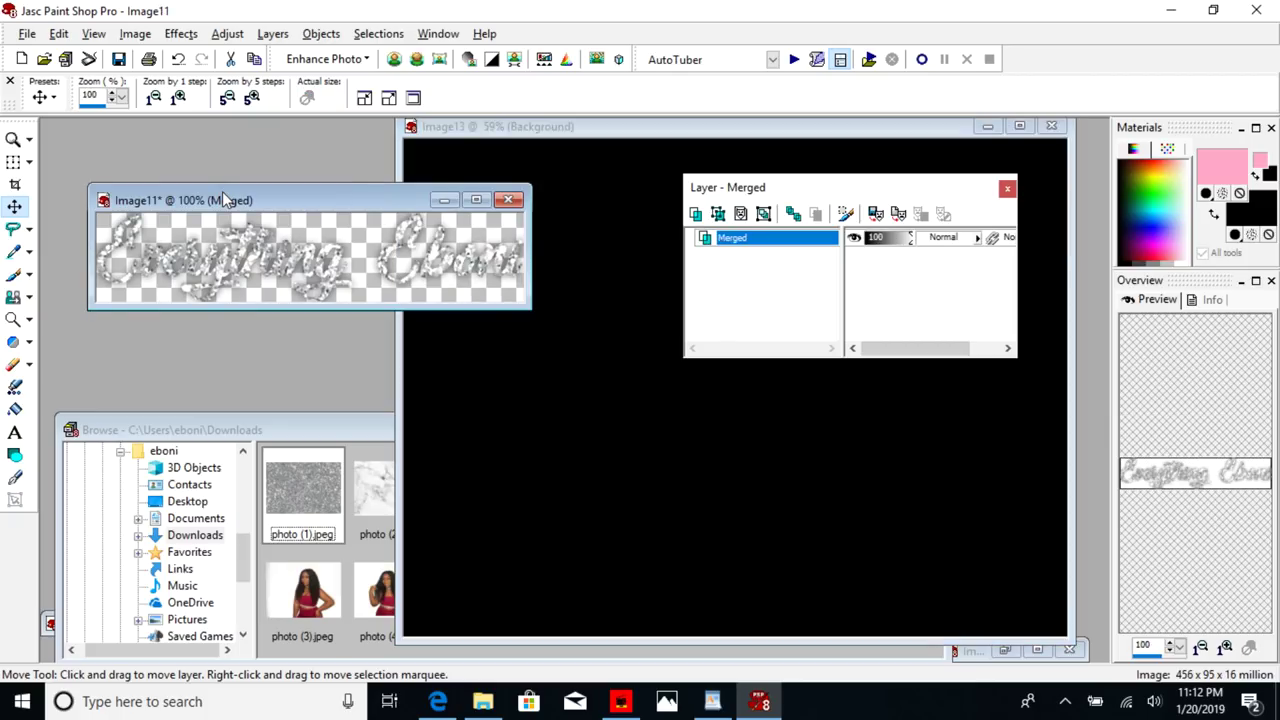
click(514, 128)
key(ctrl+l)
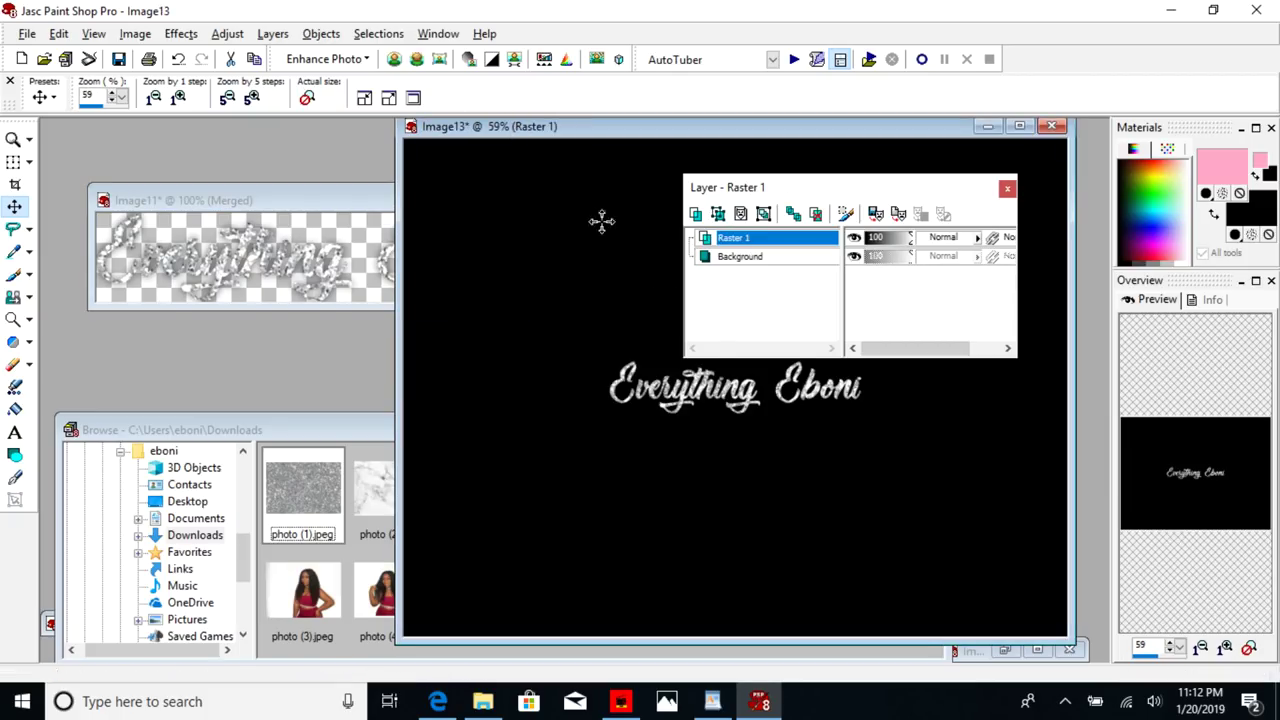
- Crop the black image to about 612 x 365 pixels around the pasted lettering
click(15, 184)
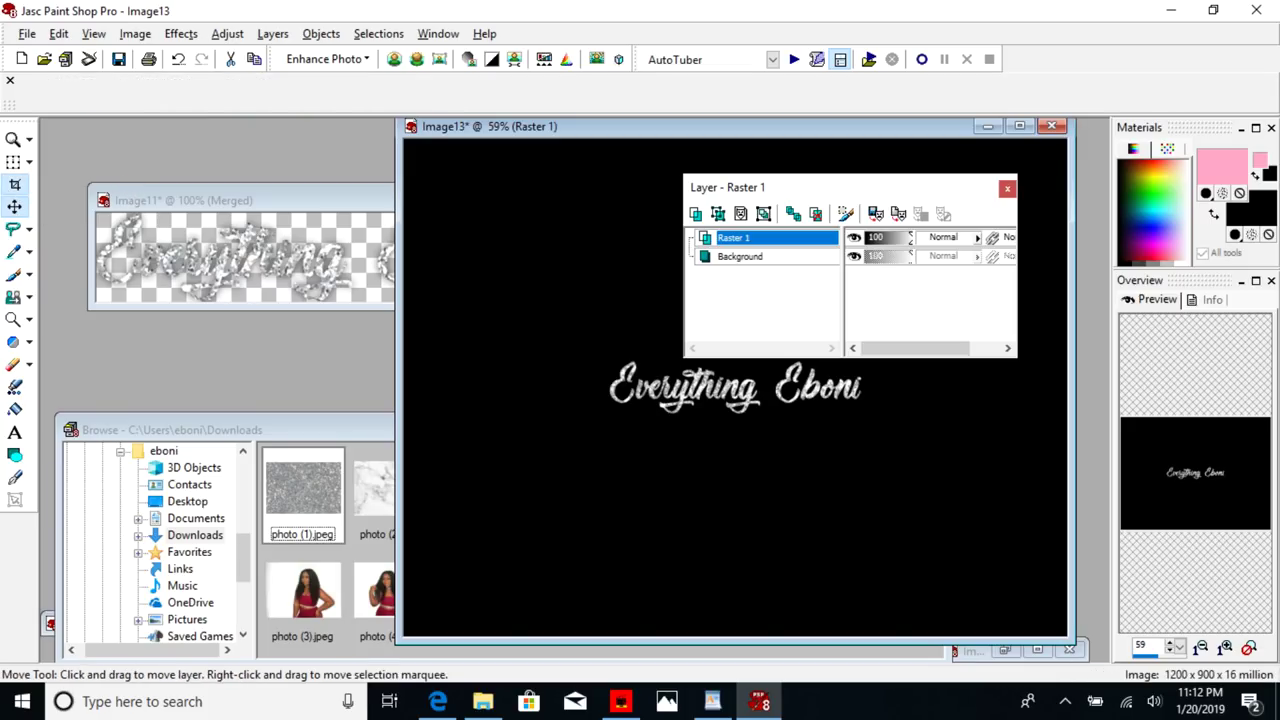
drag(586, 280, 925, 479)
double_click(808, 451)
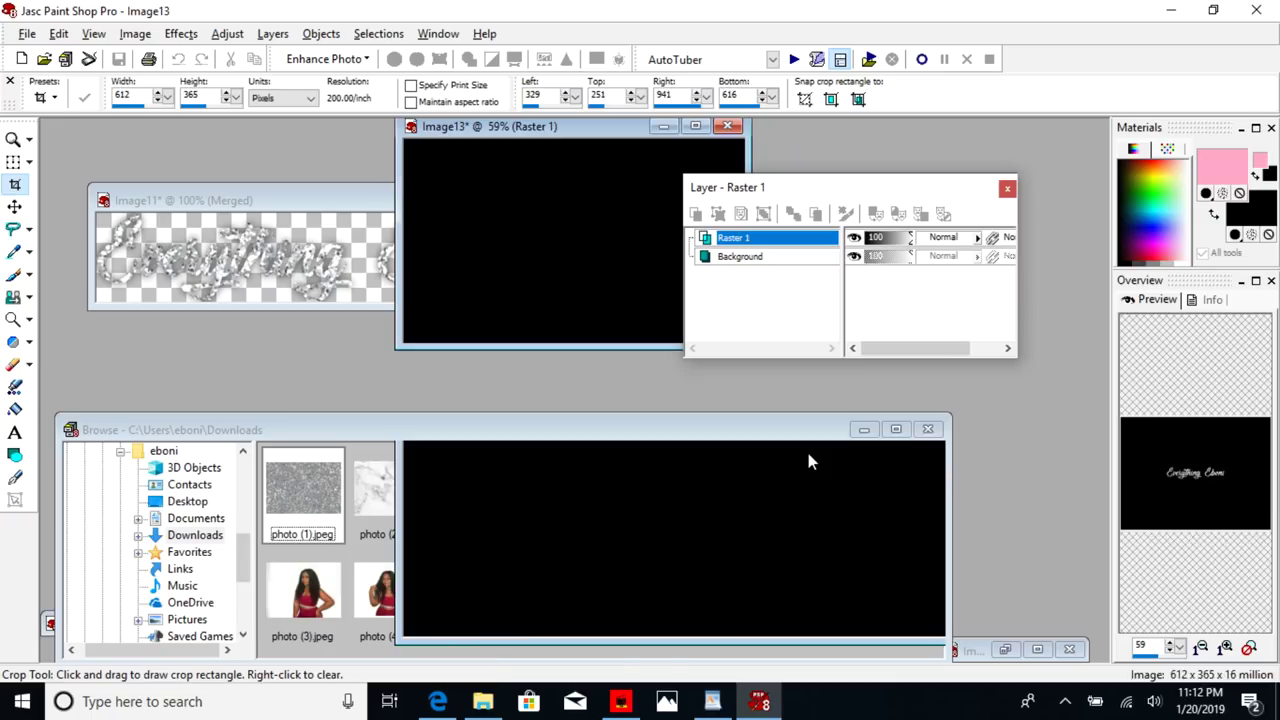
- Zoom the cropped image to 100% and dock the layer palette below the overview so the whole lettering is uncovered
click(13, 140)
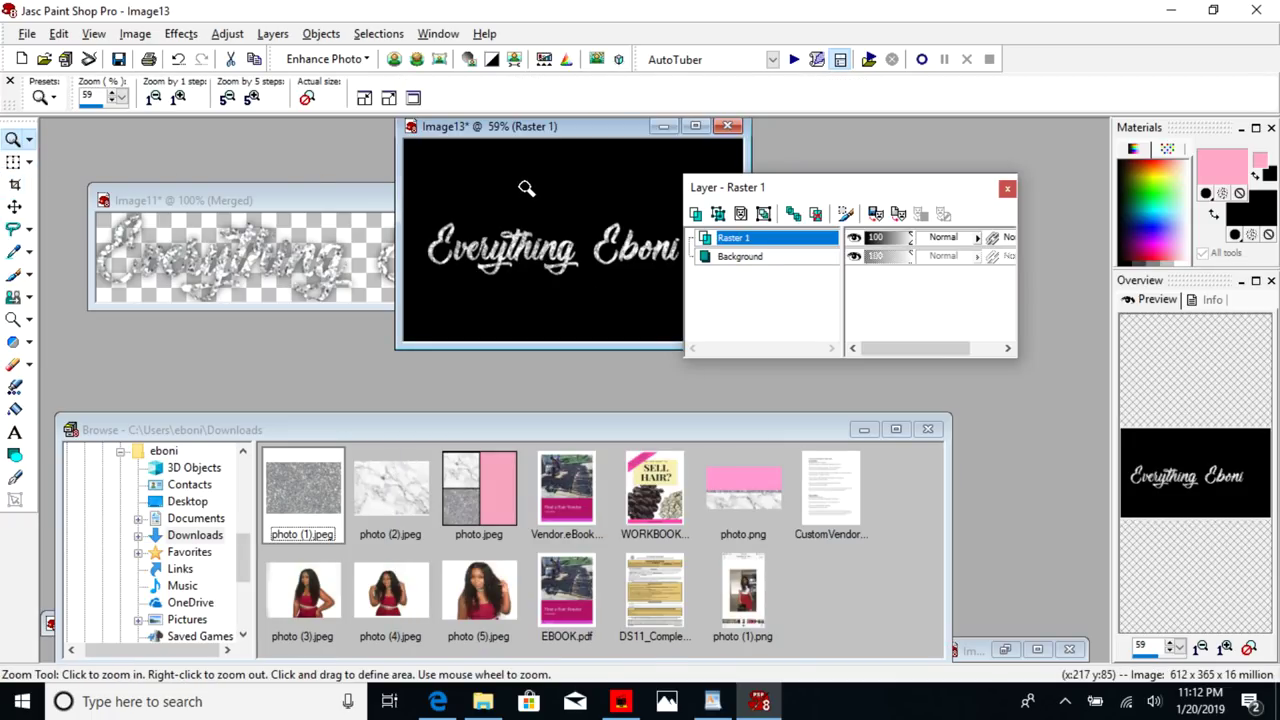
click(526, 187)
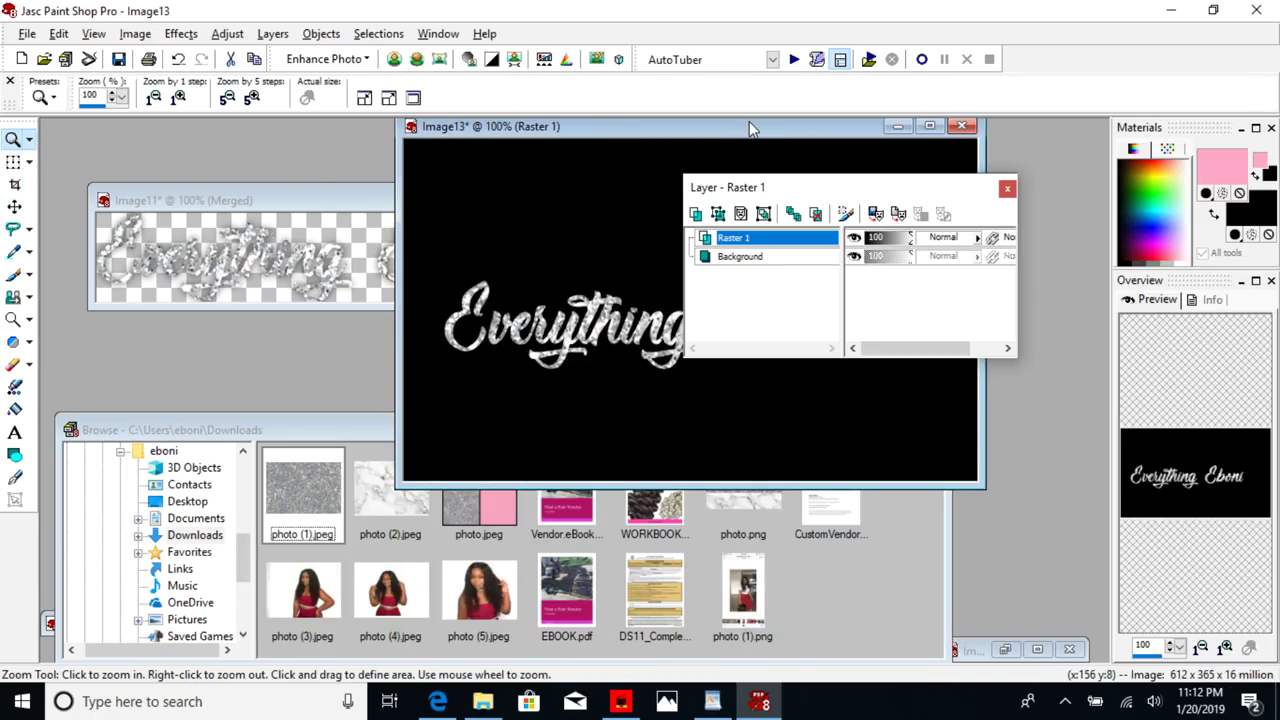
drag(928, 192, 1231, 484)
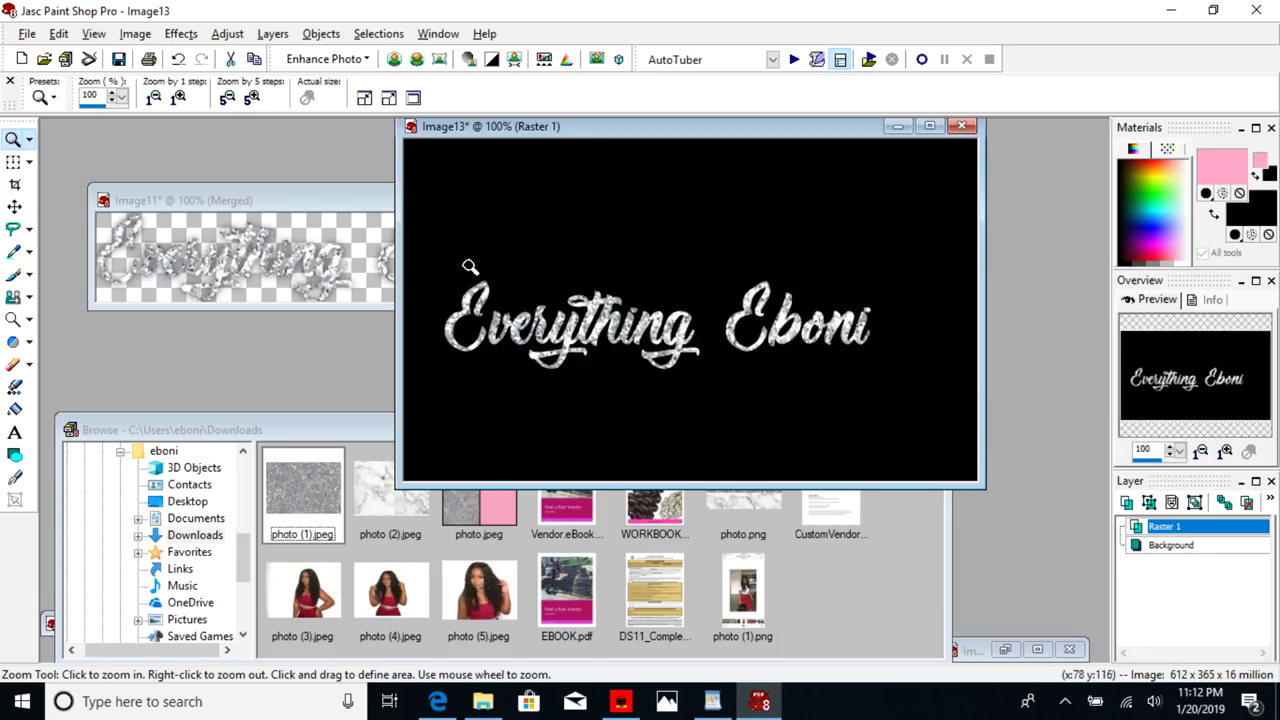
- Undo the layer merge and all blur-layer changes in the transparent lettering image, back to its single sharp glitter layer
click(190, 188)
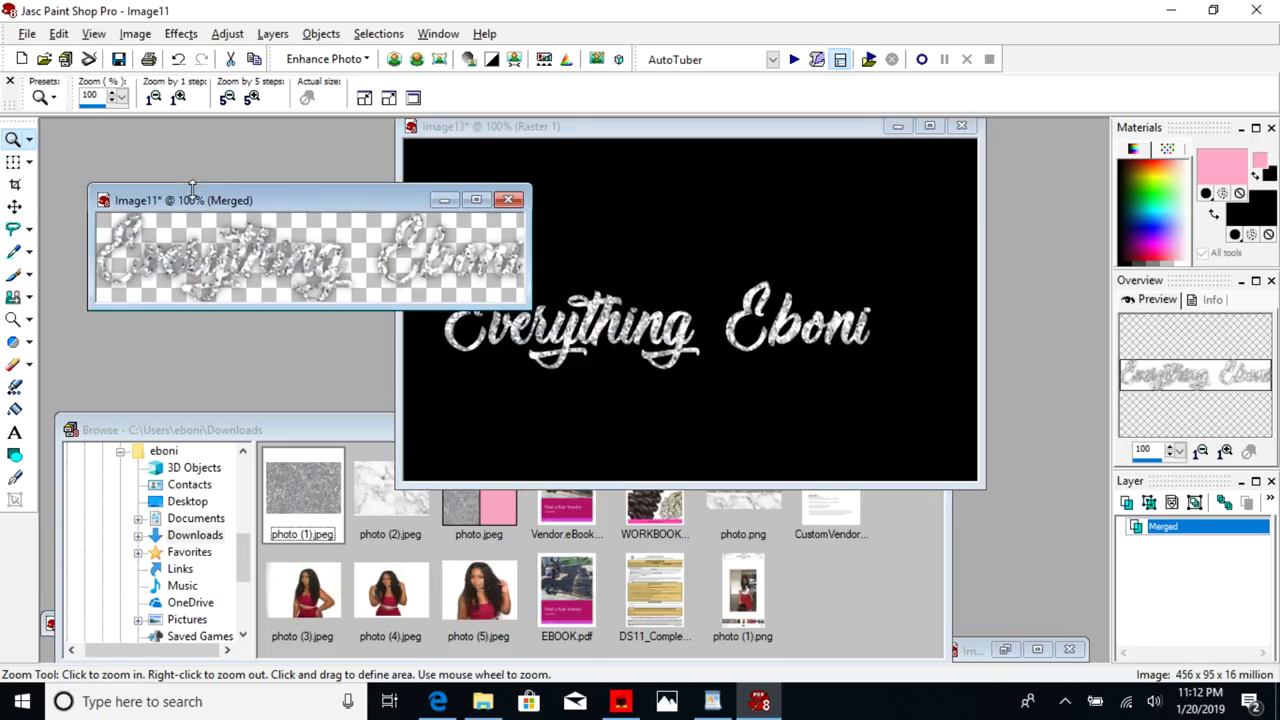
click(180, 59)
click(180, 59)
click(180, 59)
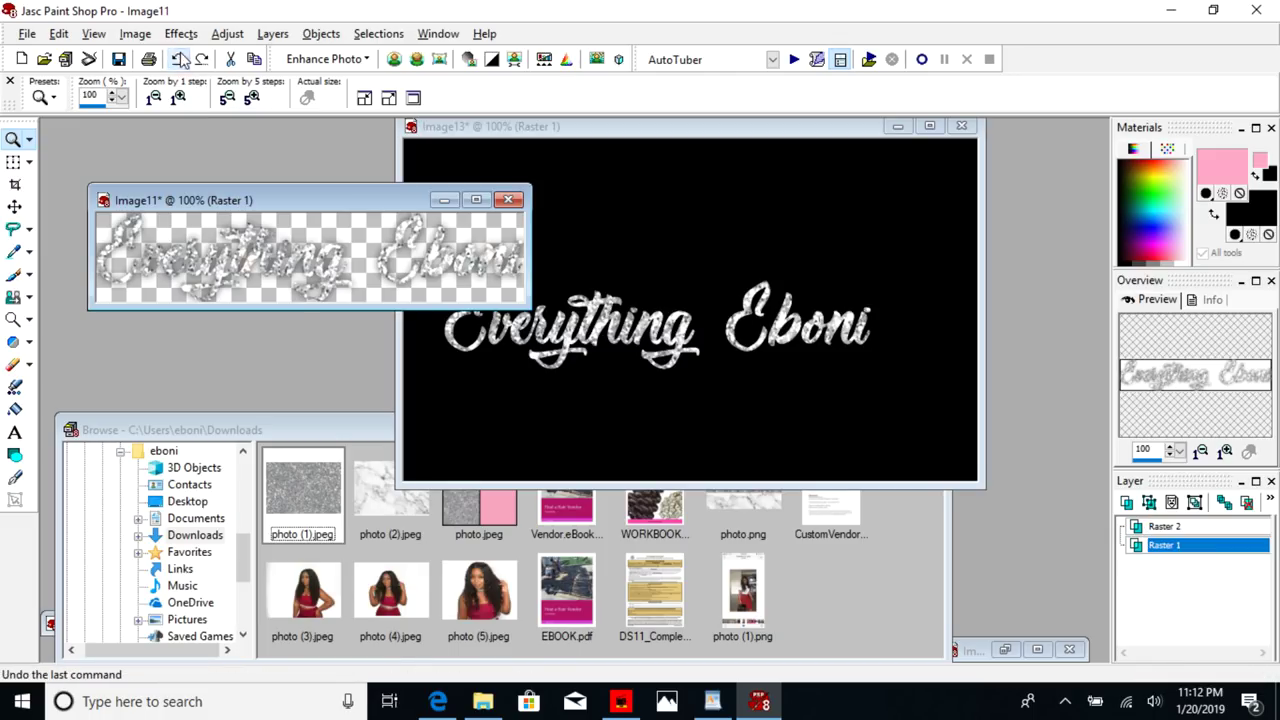
click(180, 59)
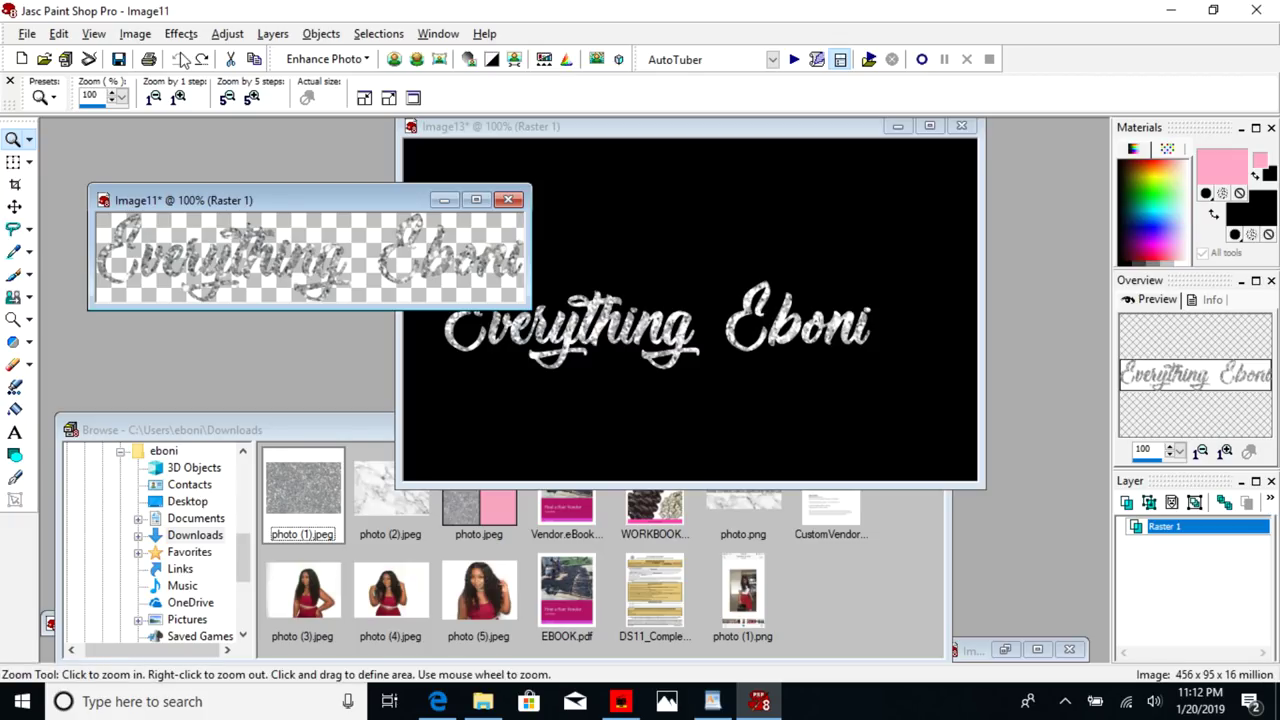
- Paste the original sharp lettering into the black image as a new layer above the glowing version, and align the glowing version beneath it
click(527, 135)
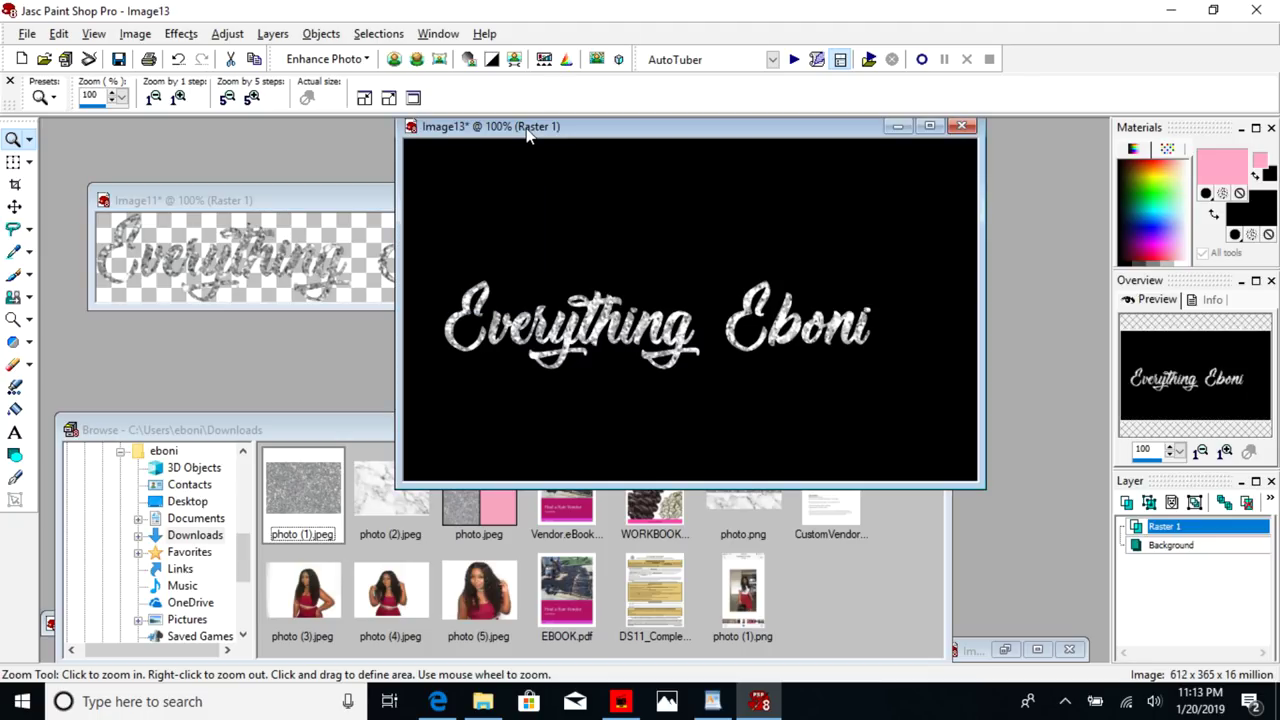
key(ctrl+l)
click(14, 206)
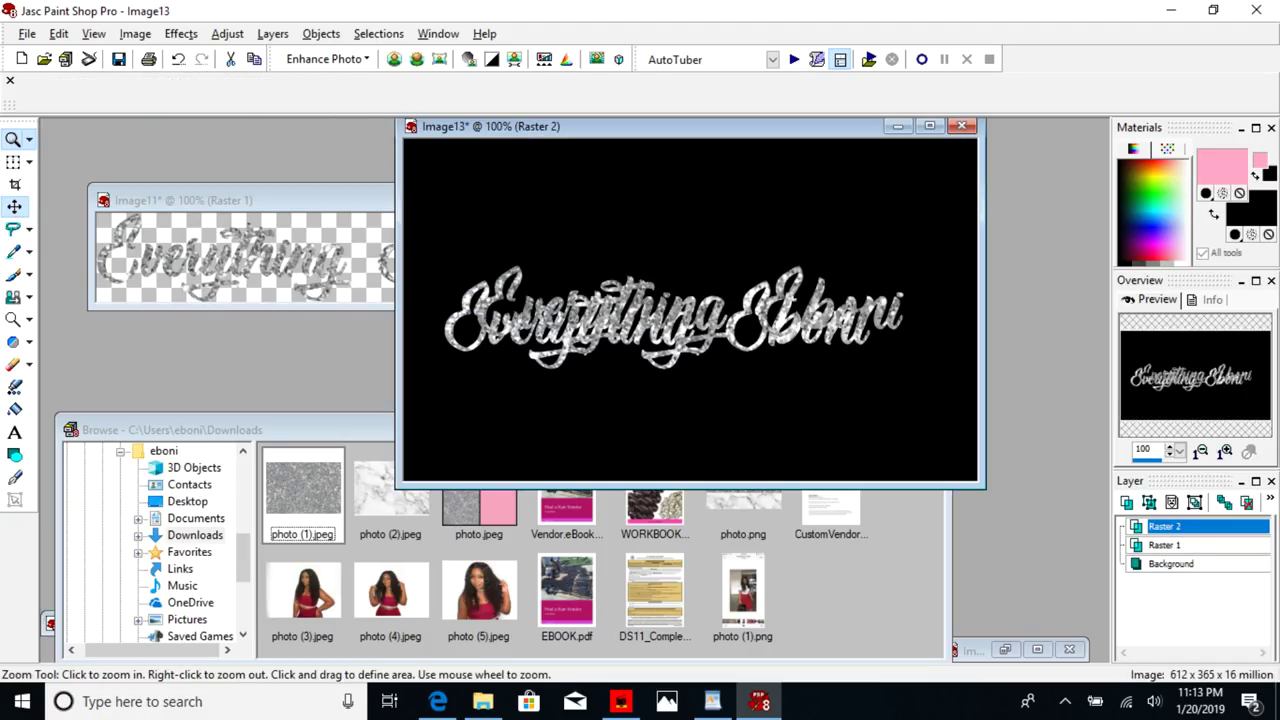
drag(628, 285, 598, 198)
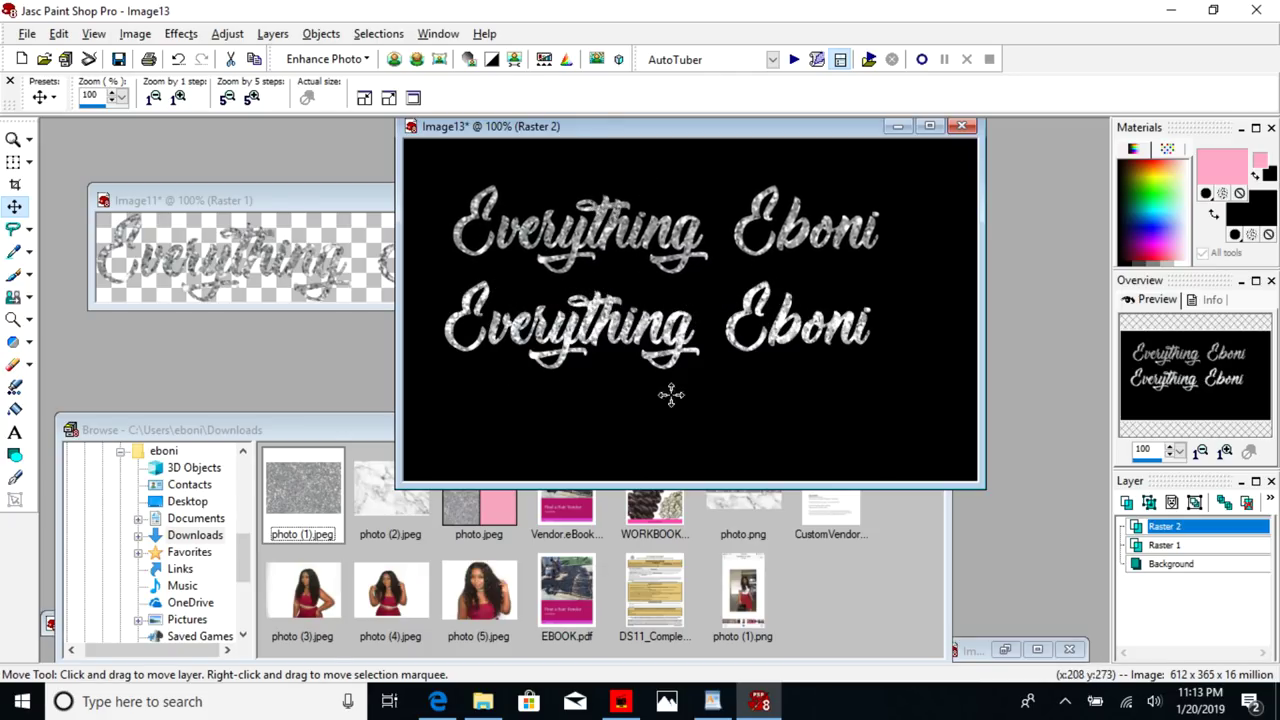
click(1164, 545)
drag(733, 326, 742, 366)
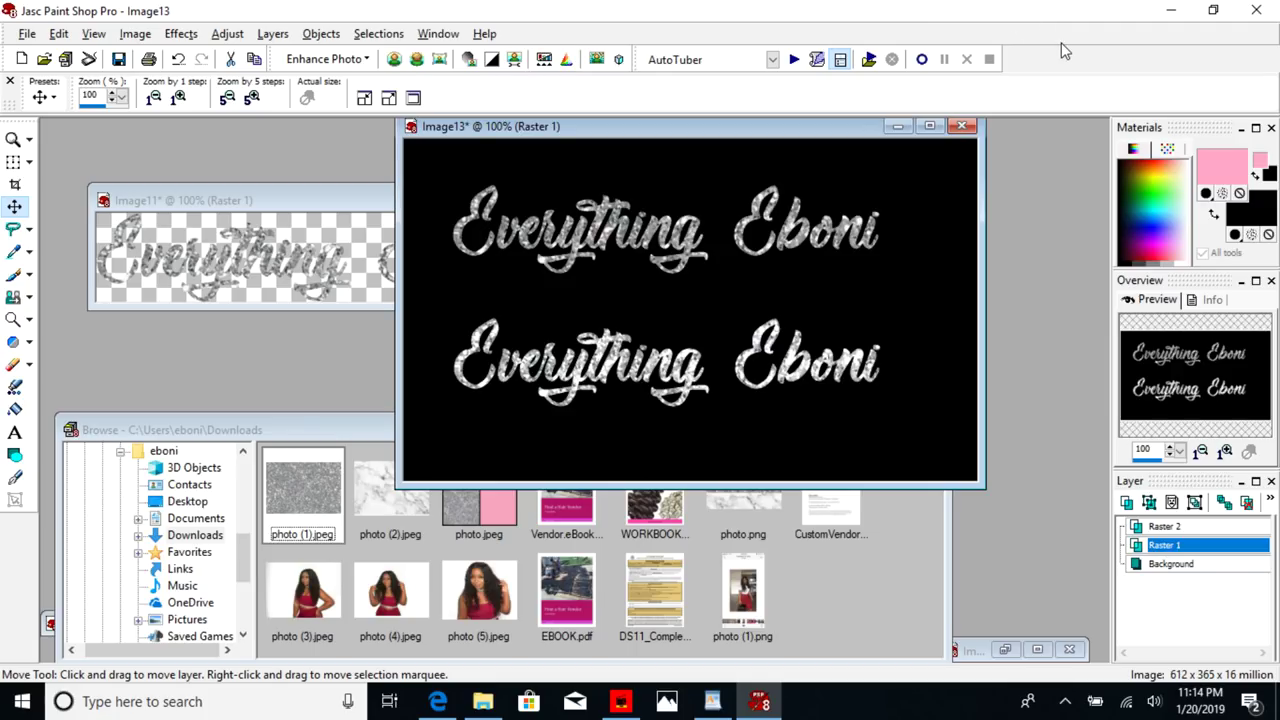
click(1177, 10)
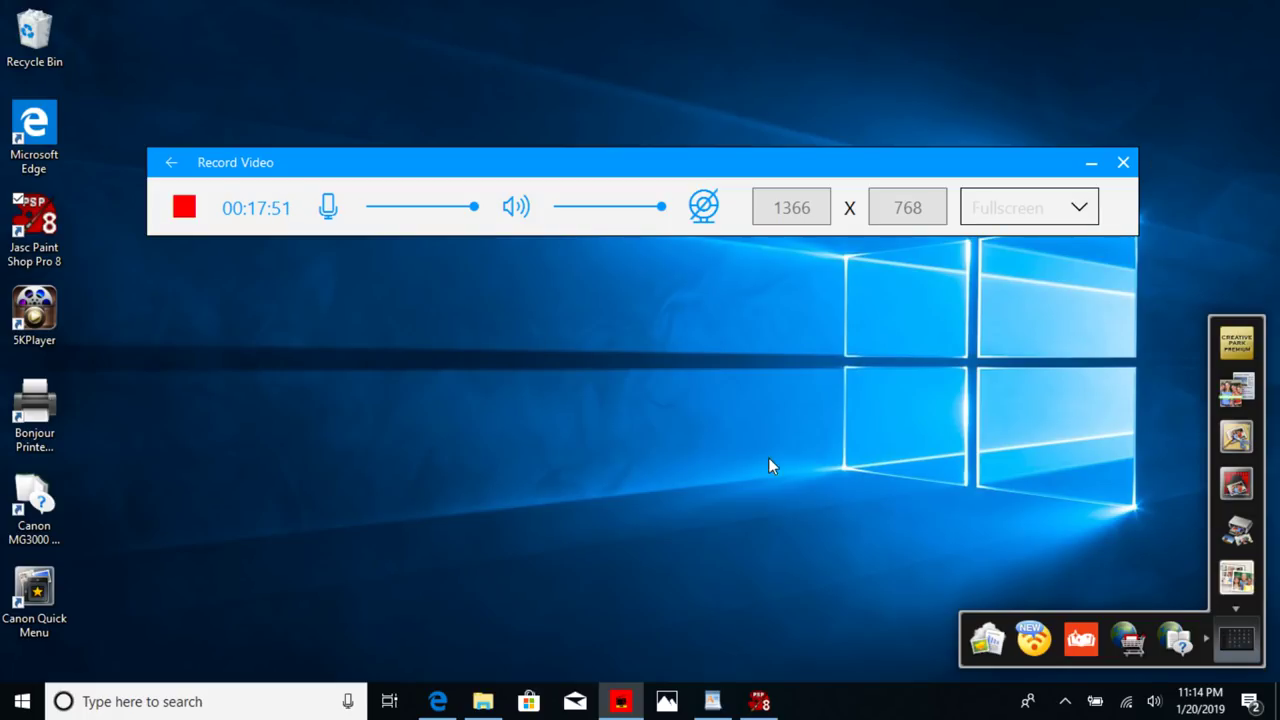
click(757, 702)
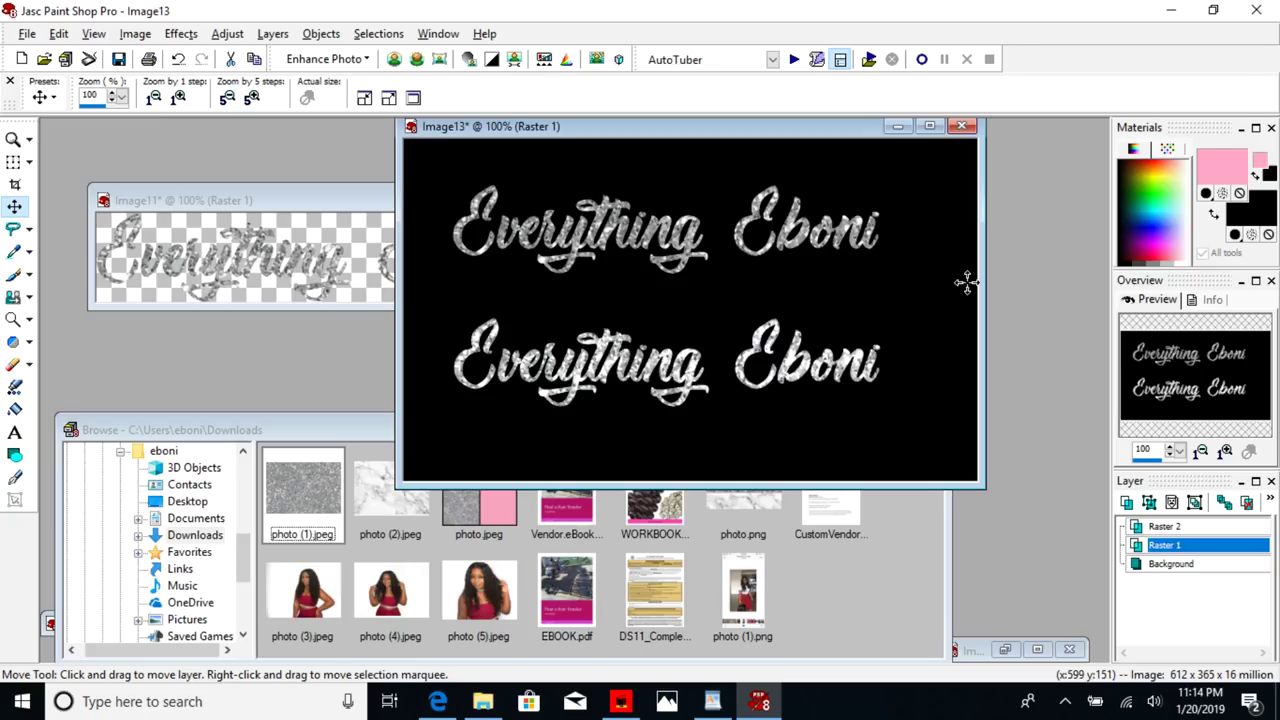
- Browse the Pictures folder, open HAIRBAND.png to view the logo, and close it
click(892, 563)
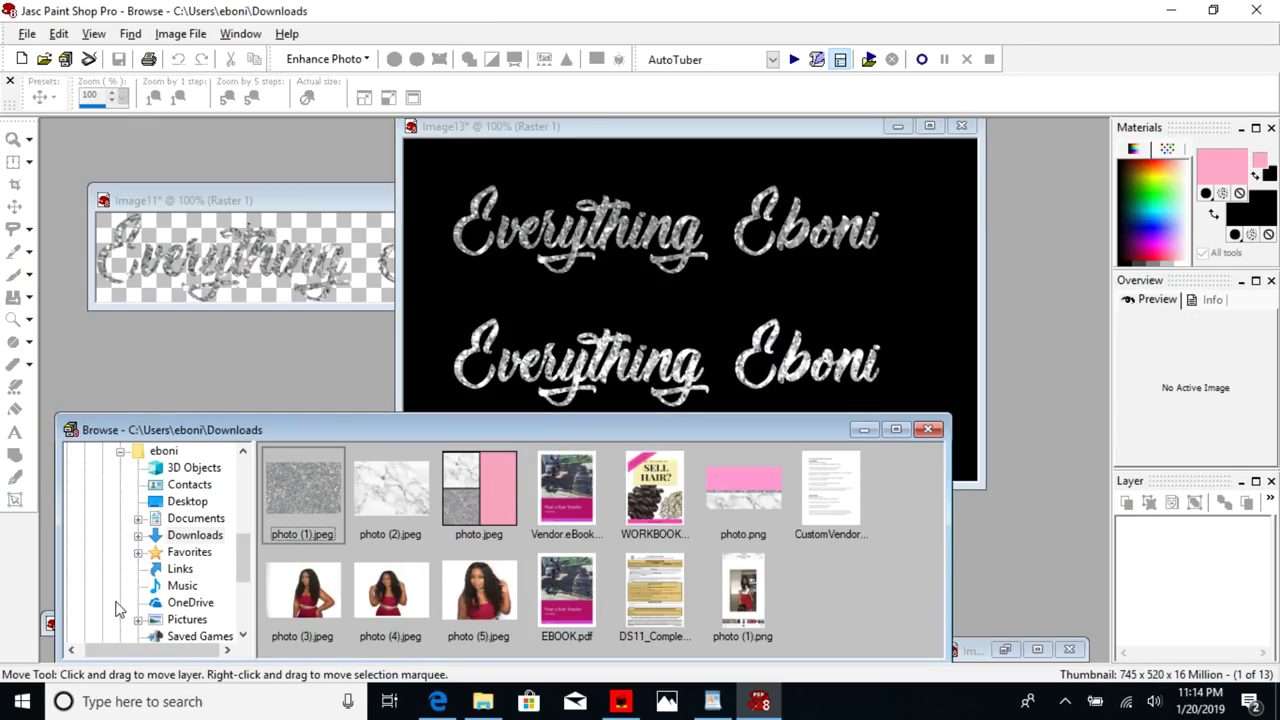
click(190, 619)
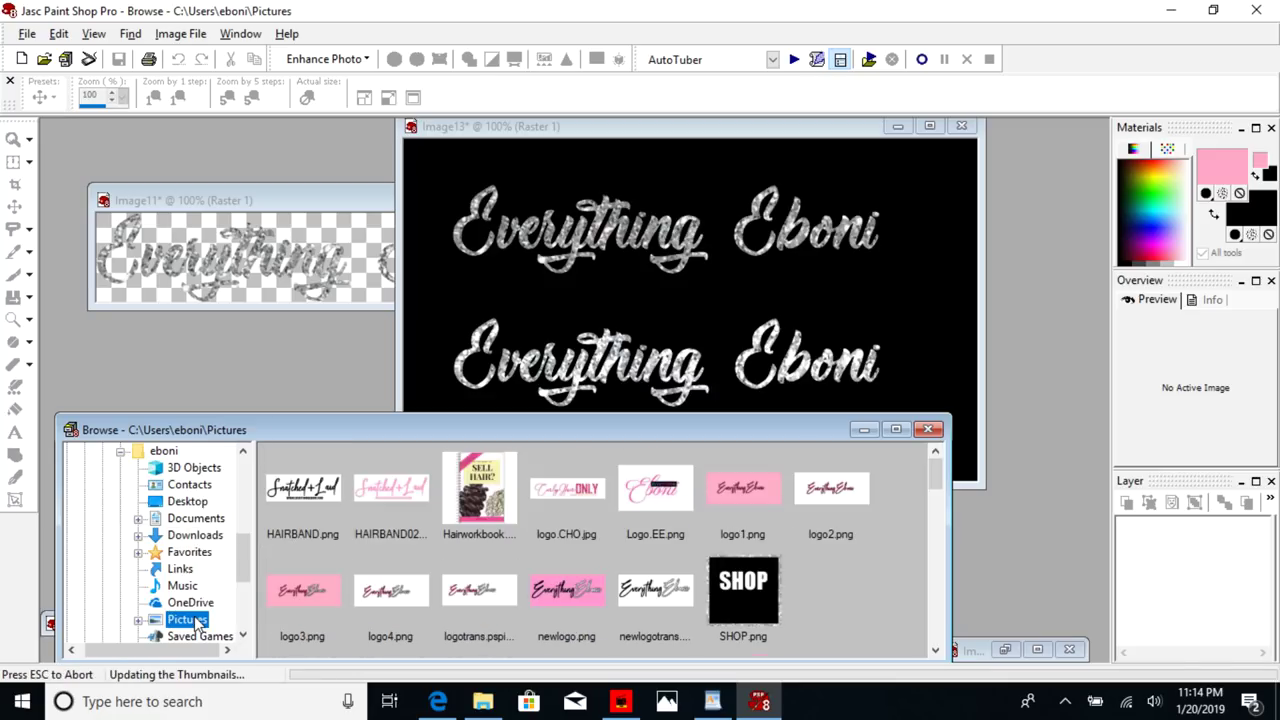
click(326, 492)
double_click(326, 492)
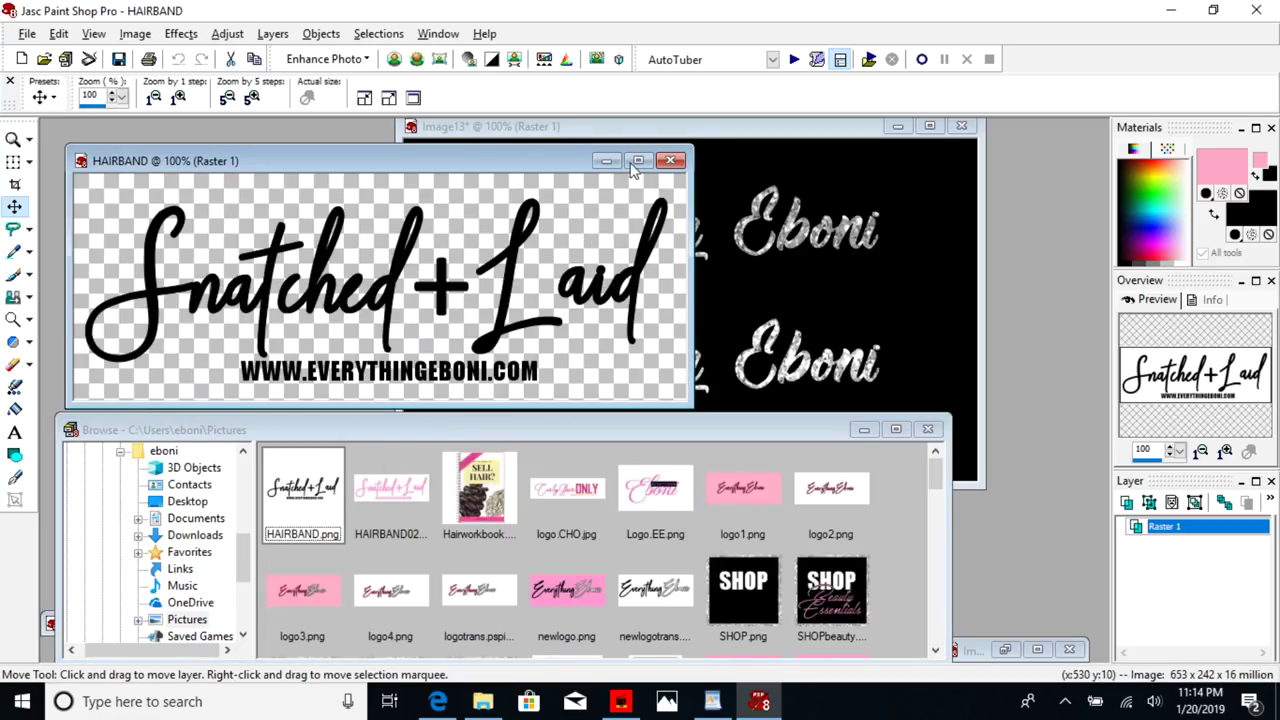
click(671, 162)
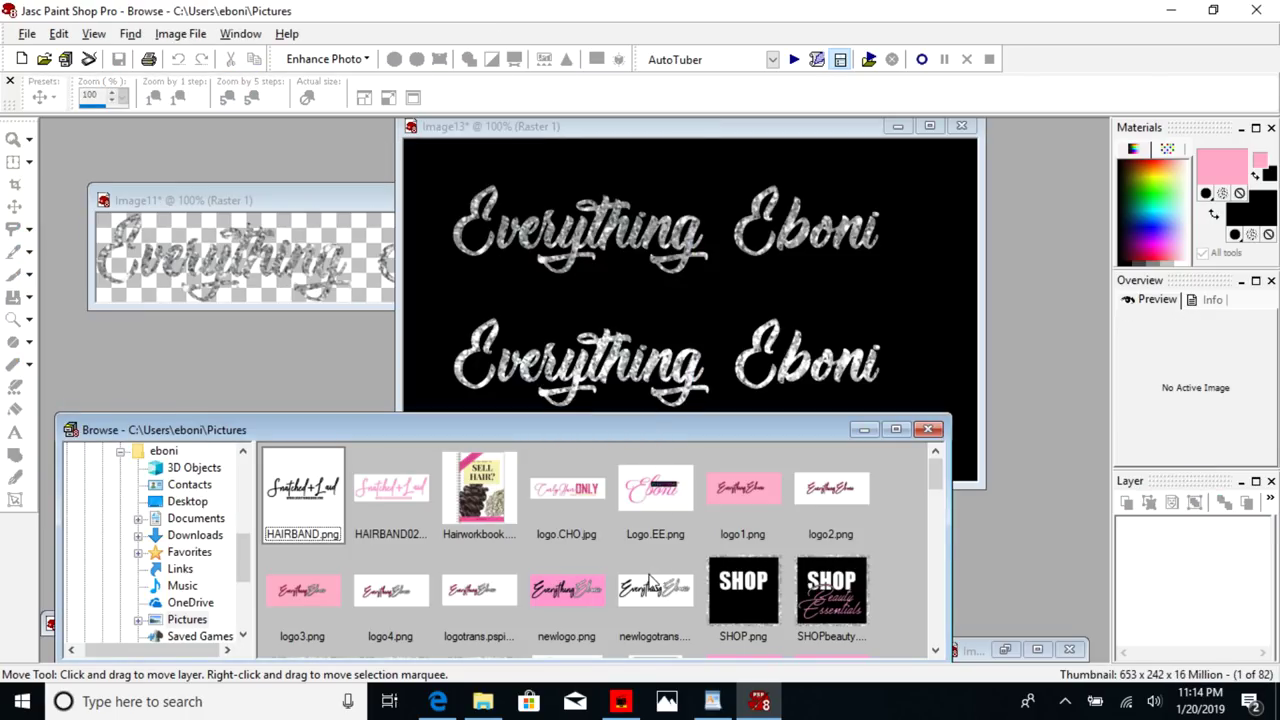
- Open newlogotrans.png, newlogo.png and logo4.png from the Pictures folder to view their glitter lettering, closing newlogo and logo4 after viewing
double_click(632, 600)
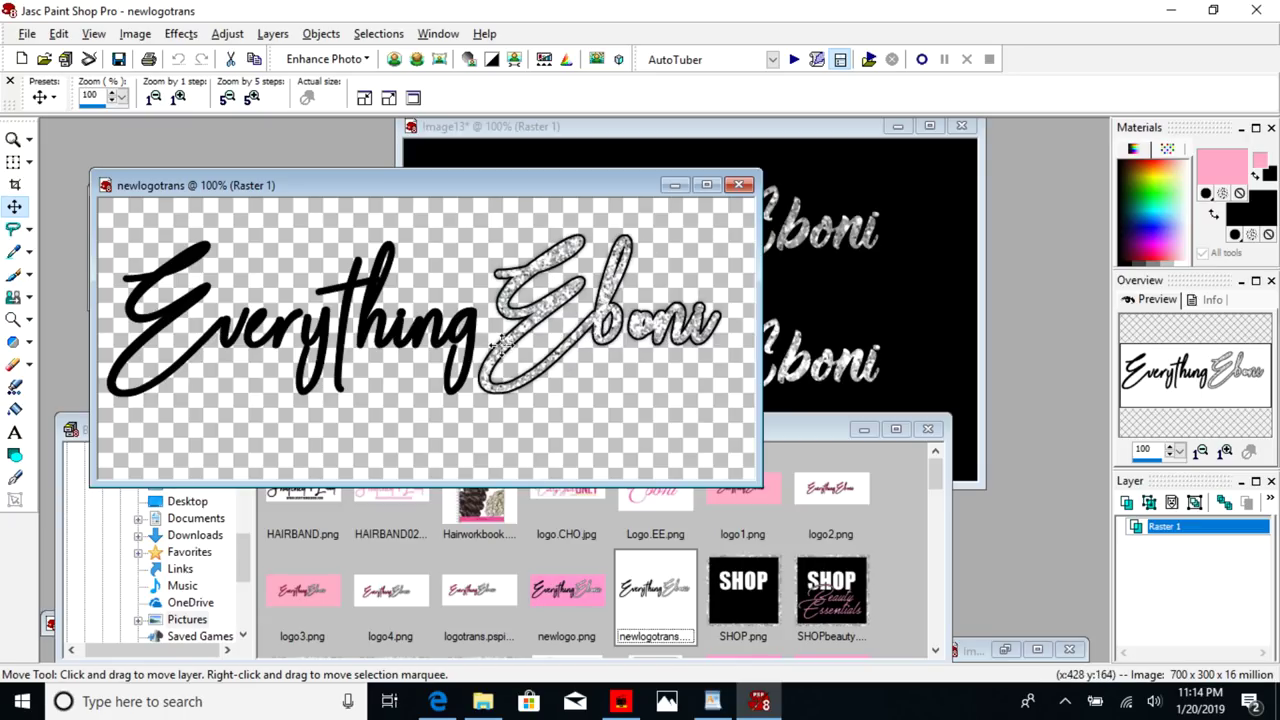
double_click(595, 605)
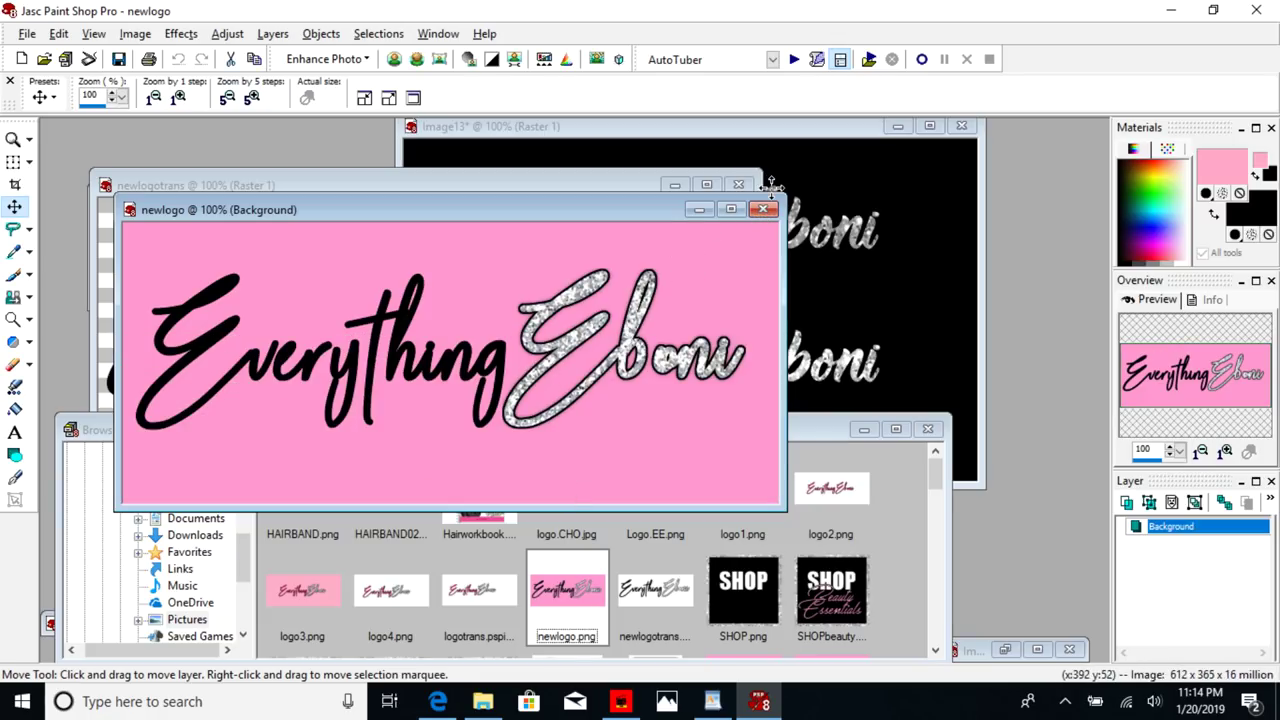
click(405, 615)
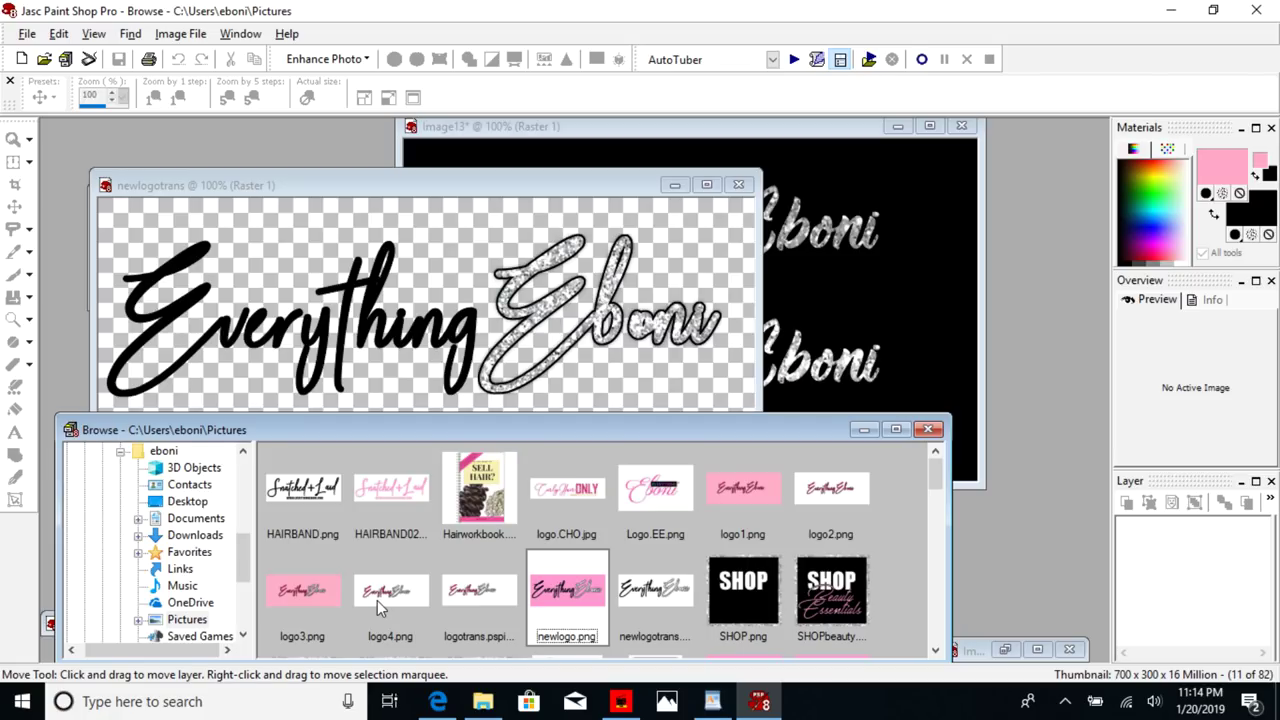
double_click(380, 605)
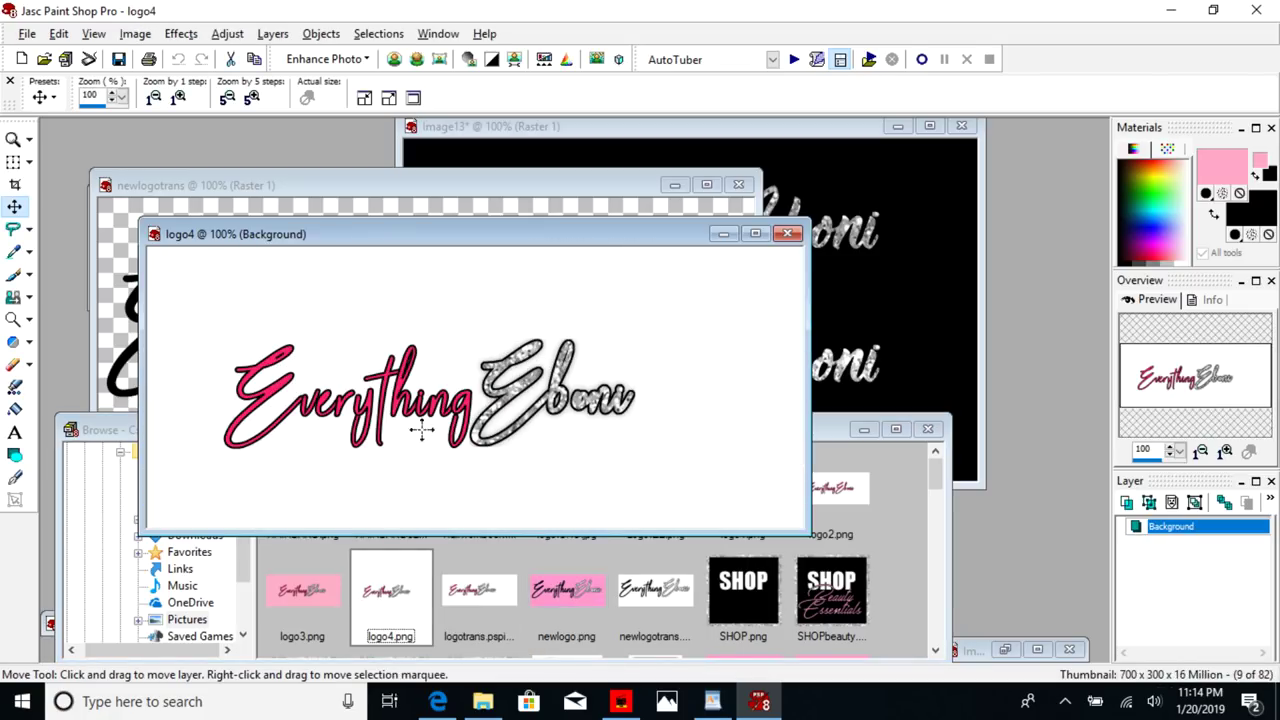
click(789, 234)
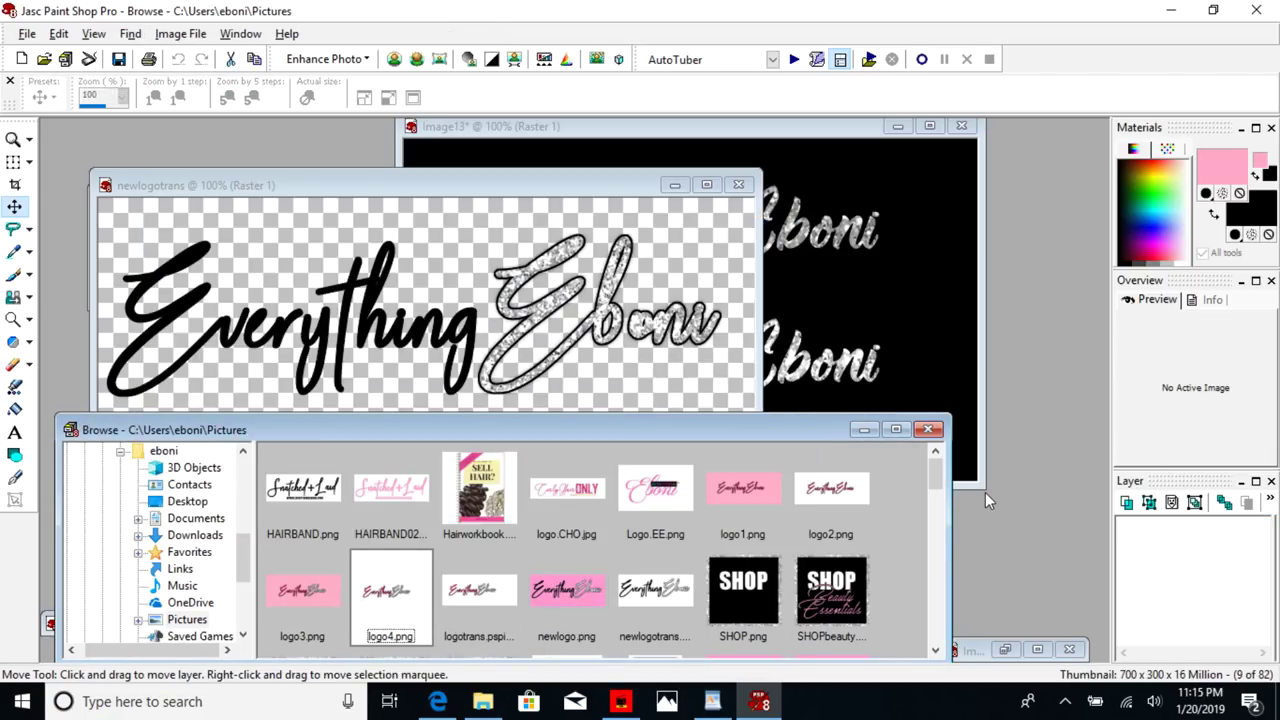
- Browse further down the Pictures folder, open the edgecontrolpreview image to view its glitter-outlined logo, and close it
click(938, 564)
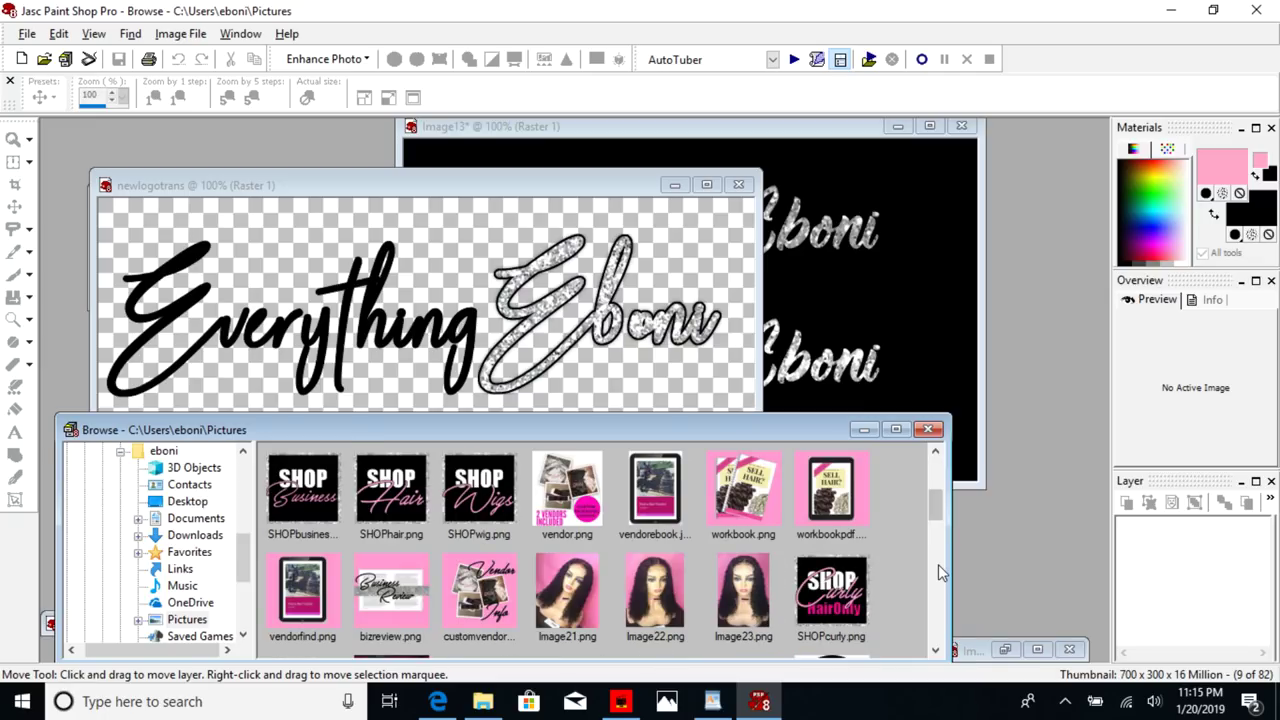
click(938, 564)
click(938, 564)
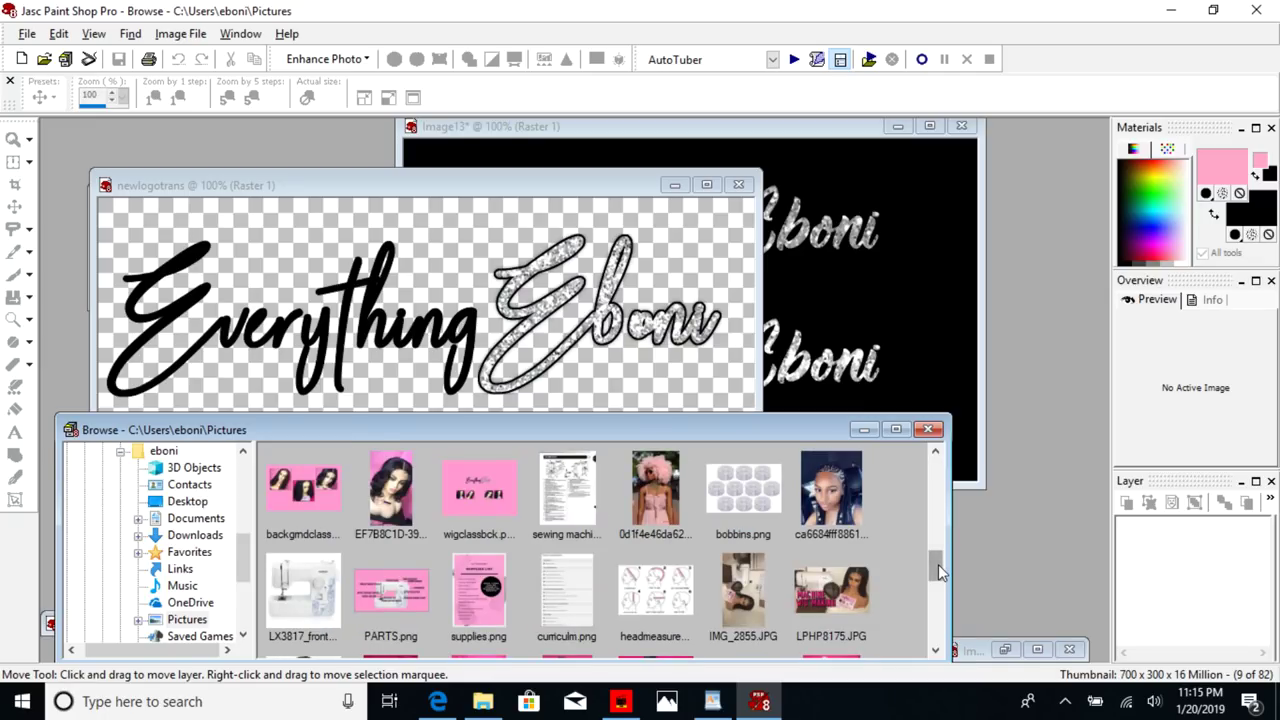
scroll(938, 556, up, 1)
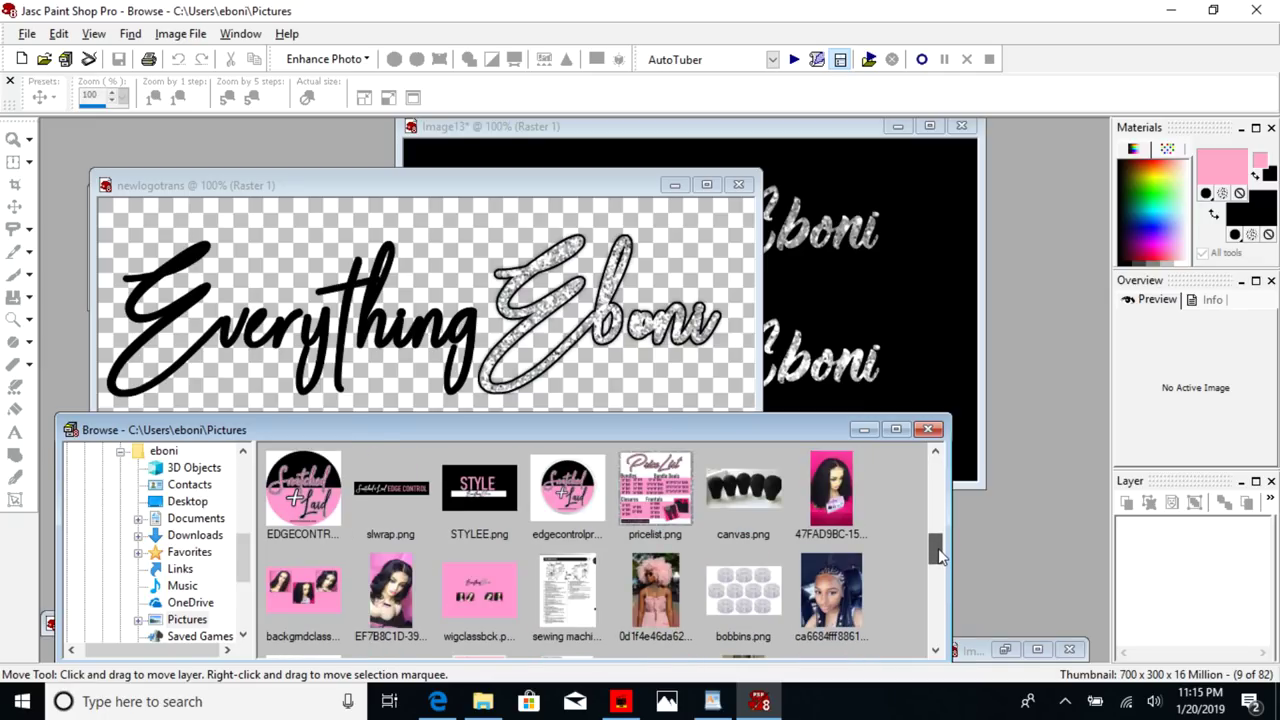
double_click(549, 522)
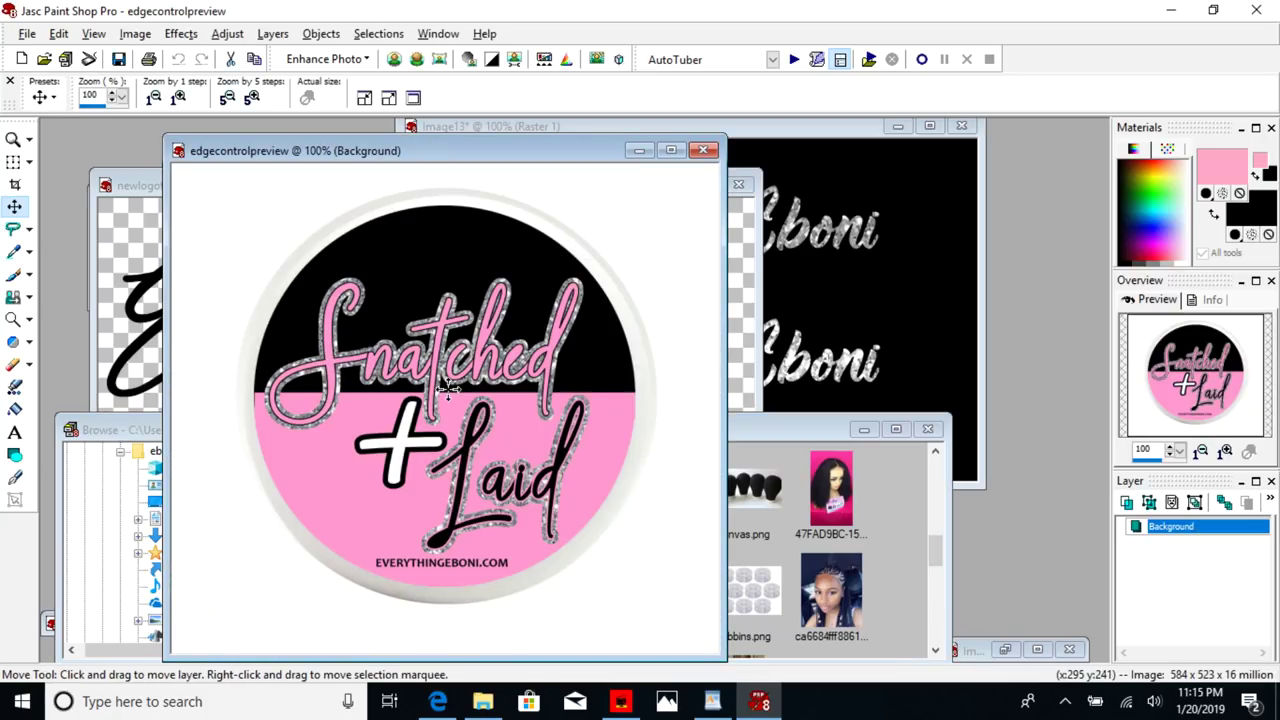
click(704, 150)
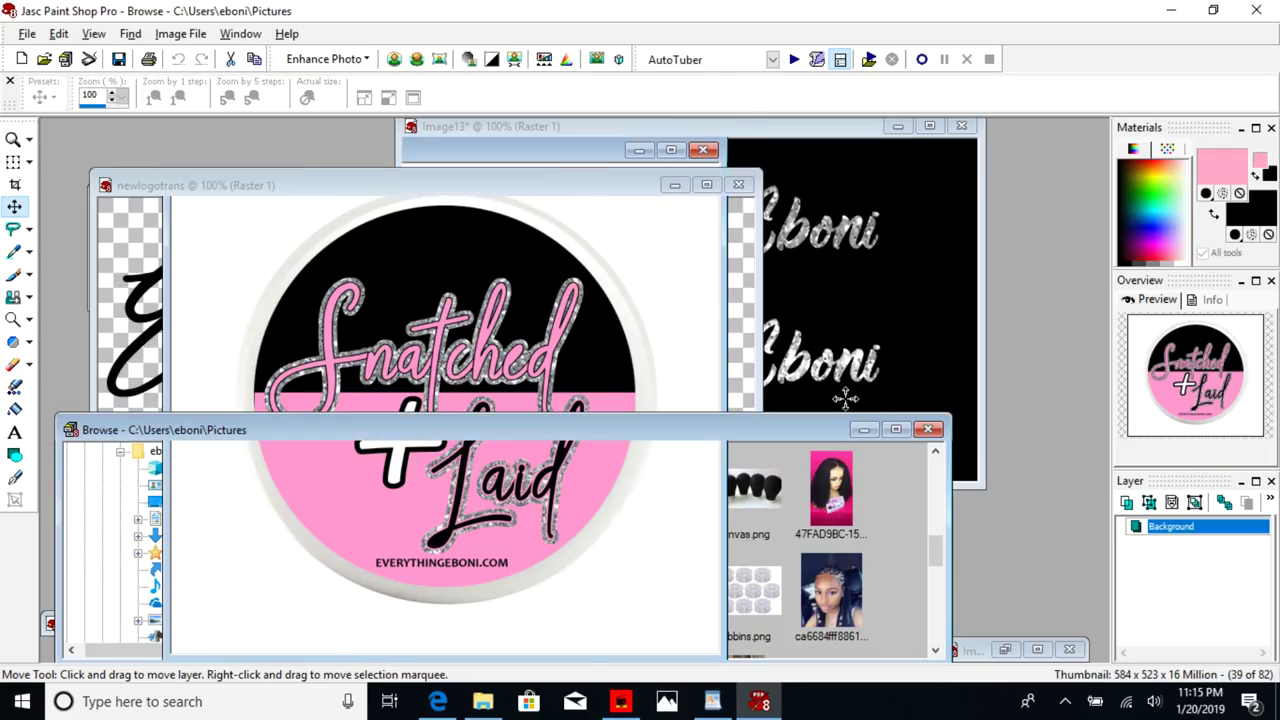
- Look through the thumbnails near the end of the Pictures folder for more saved designs
click(935, 632)
click(935, 632)
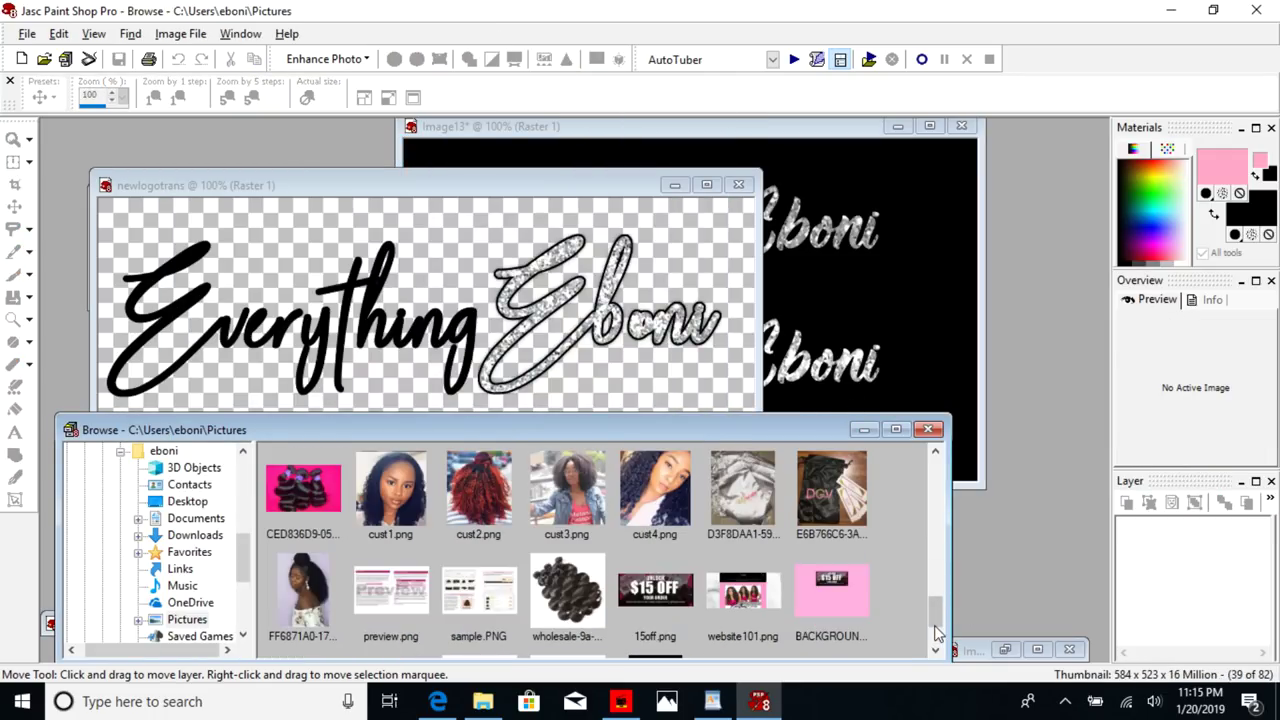